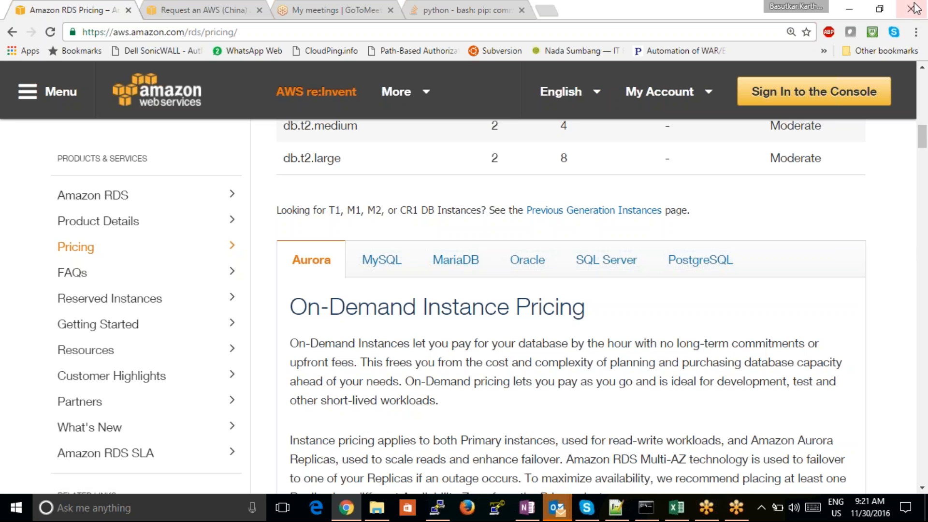
- Examine the vCPU and memory columns for db.r3.large and db.r3.xlarge under Memory Optimized on the RDS pricing page
left_click(815, 6)
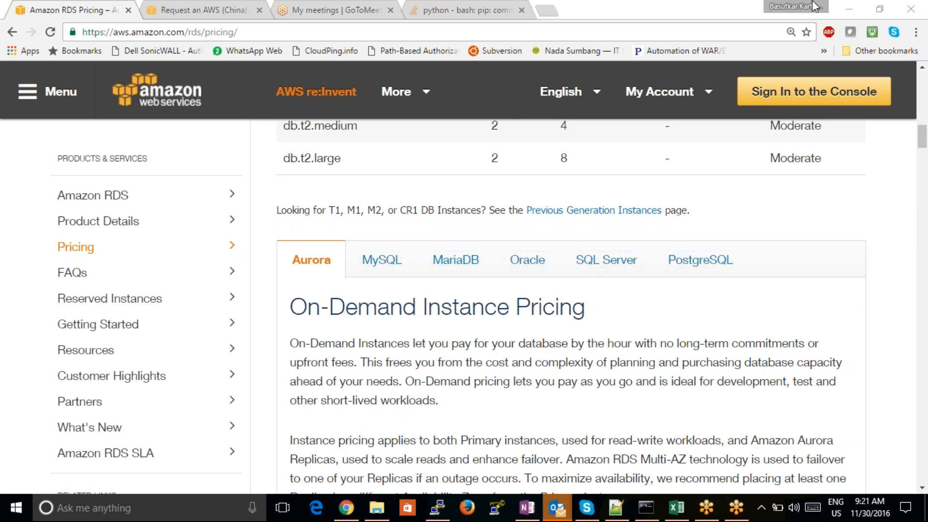
left_click(924, 121)
mouse_move(923, 121)
left_mouse_down()
mouse_move(923, 113)
mouse_move(923, 121)
left_mouse_up()
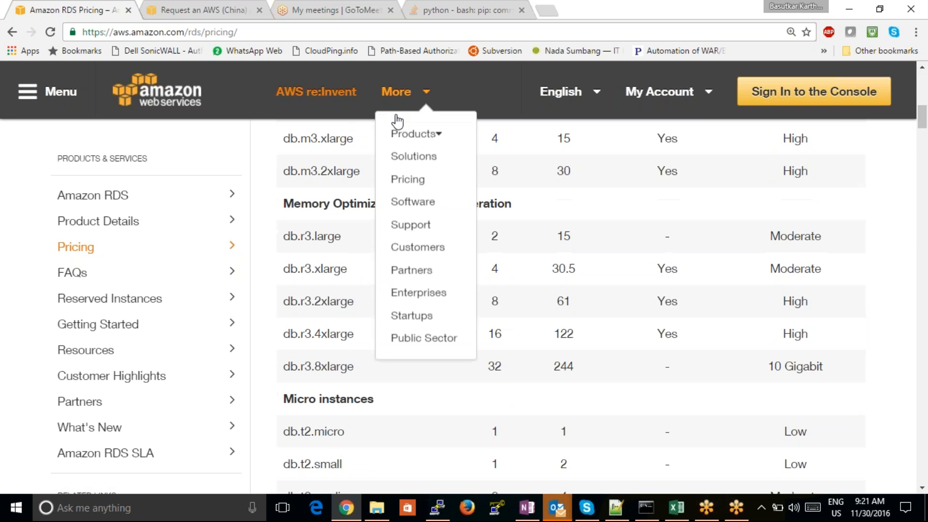
left_click_drag(278, 205, 395, 206)
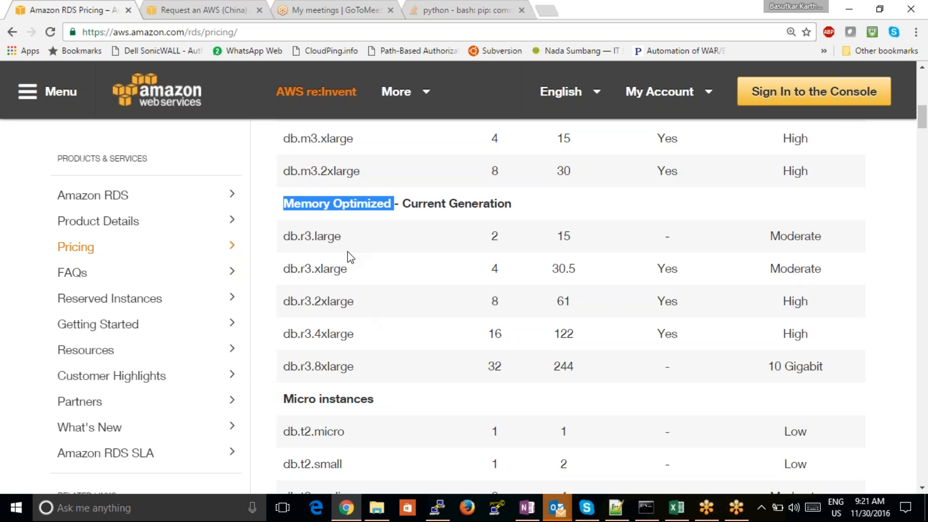
left_click_drag(344, 236, 289, 237)
left_click_drag(525, 236, 489, 236)
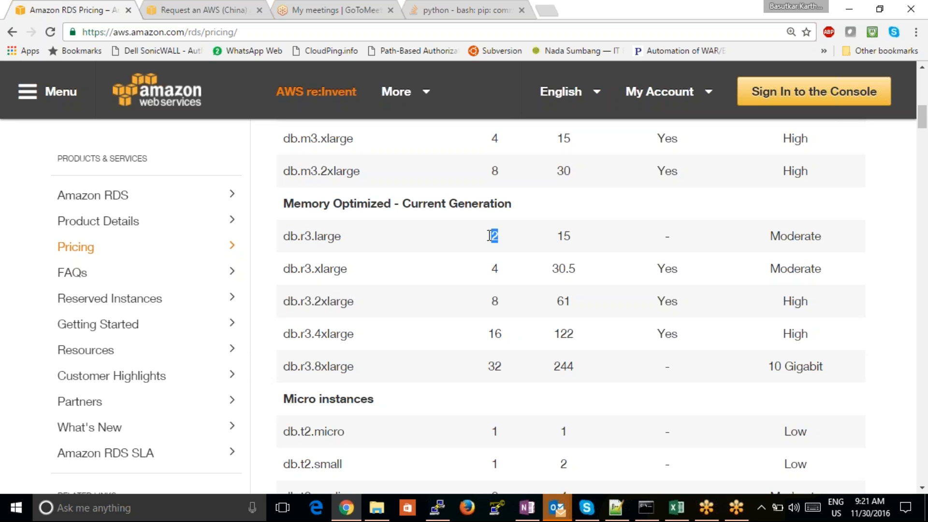
left_click_drag(594, 235, 556, 235)
left_click(582, 242)
left_click_drag(346, 267, 300, 266)
left_click_drag(500, 268, 489, 266)
left_click_drag(577, 268, 549, 266)
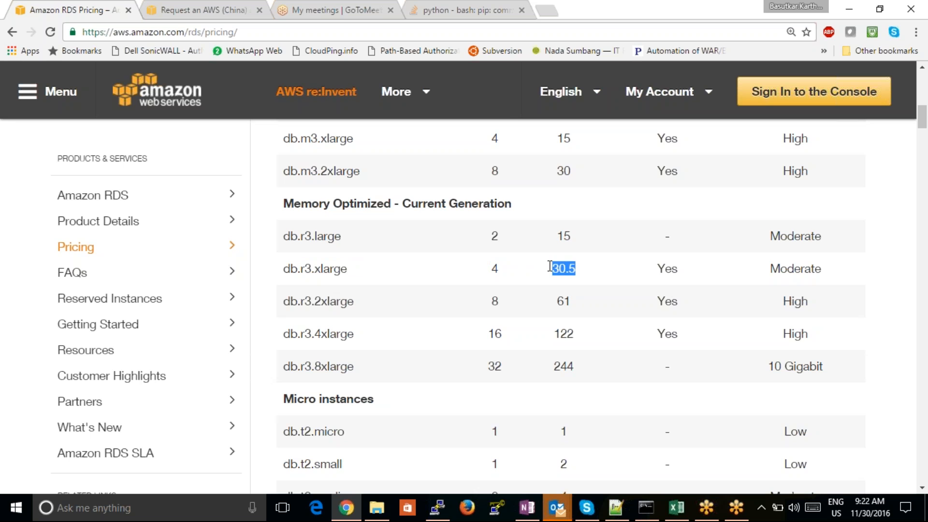
left_click_drag(283, 202, 394, 208)
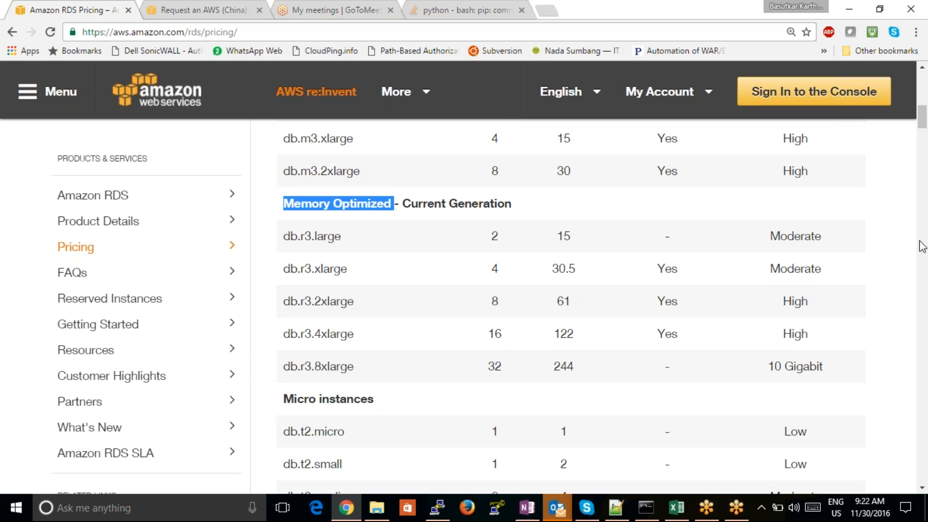
- Compare the vCPU and memory values of db.m3.xlarge with those of db.r3.xlarge
left_click_drag(923, 123, 922, 114)
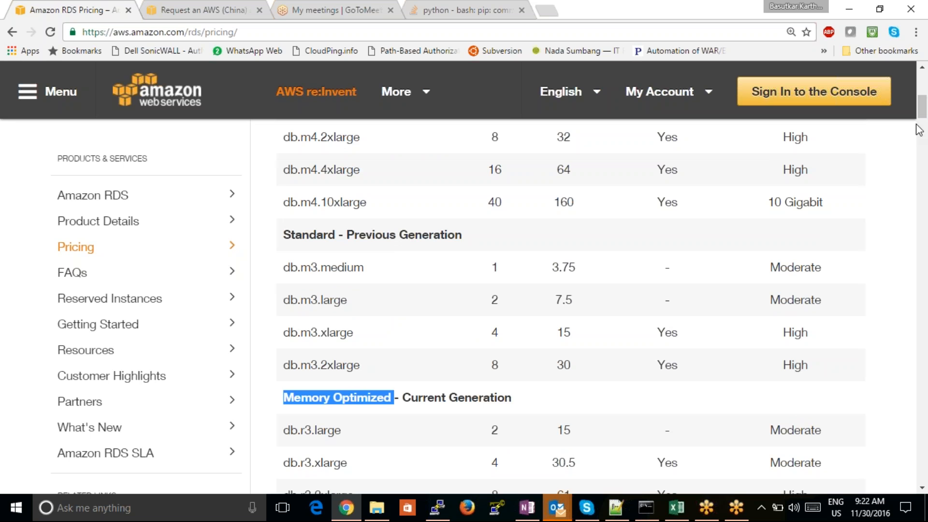
left_click_drag(487, 334, 583, 334)
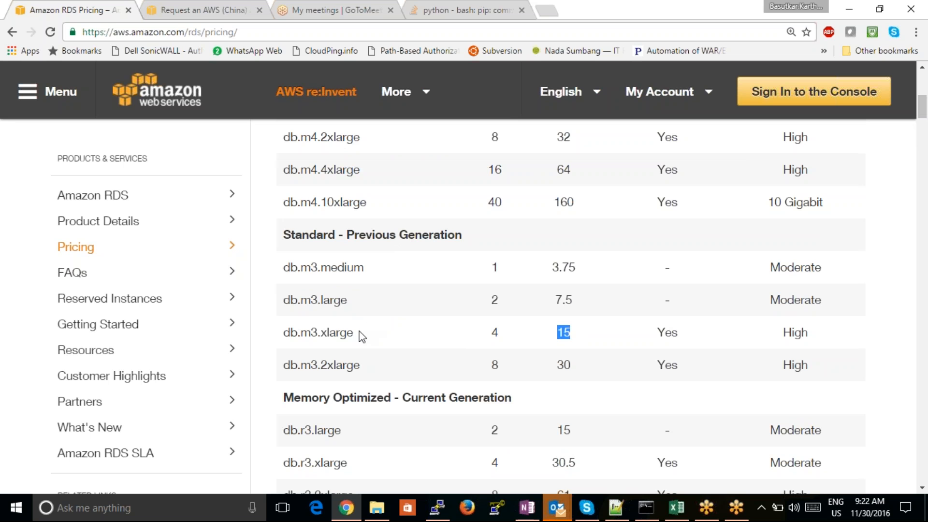
left_click_drag(361, 334, 284, 330)
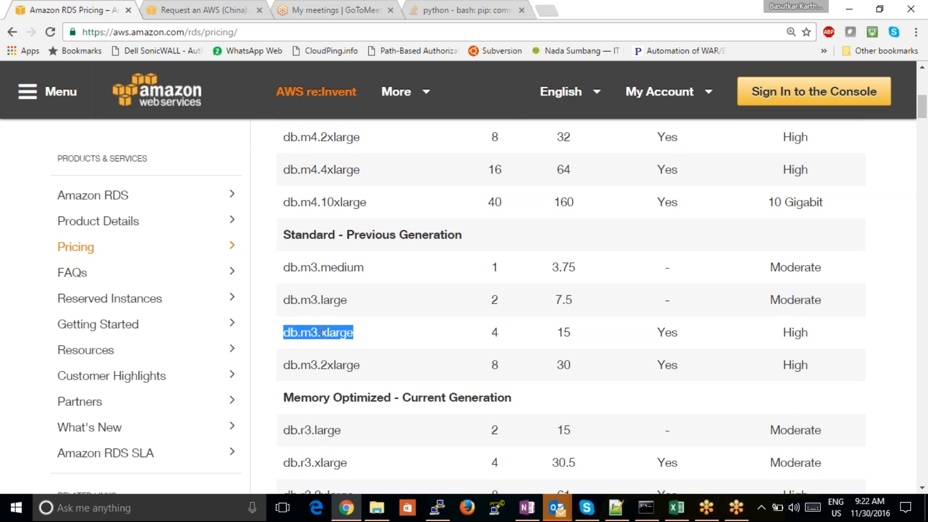
left_click_drag(489, 463, 504, 463)
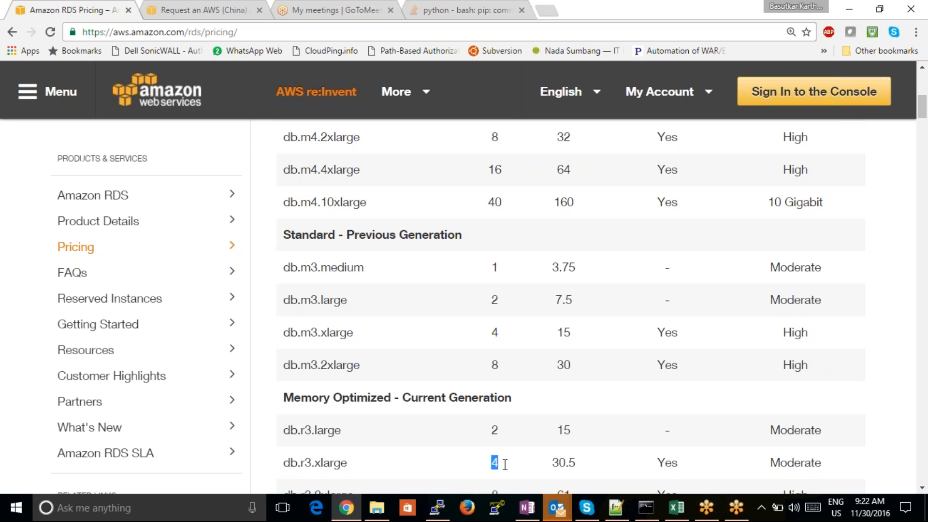
left_click_drag(583, 466, 552, 460)
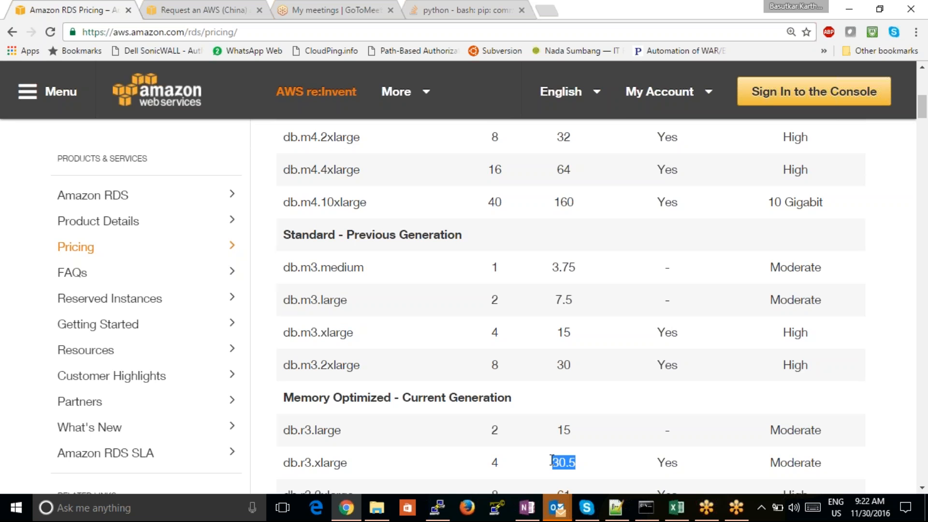
- Examine the vCPU and memory values of the Micro instances and of db.r3.8xlarge
left_click_drag(923, 114, 923, 133)
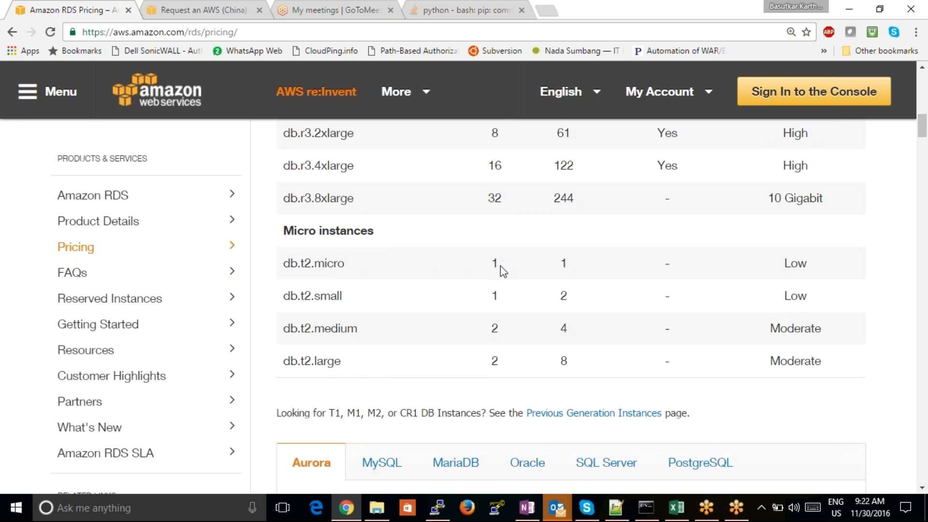
left_click_drag(501, 269, 484, 263)
left_click_drag(575, 261, 547, 259)
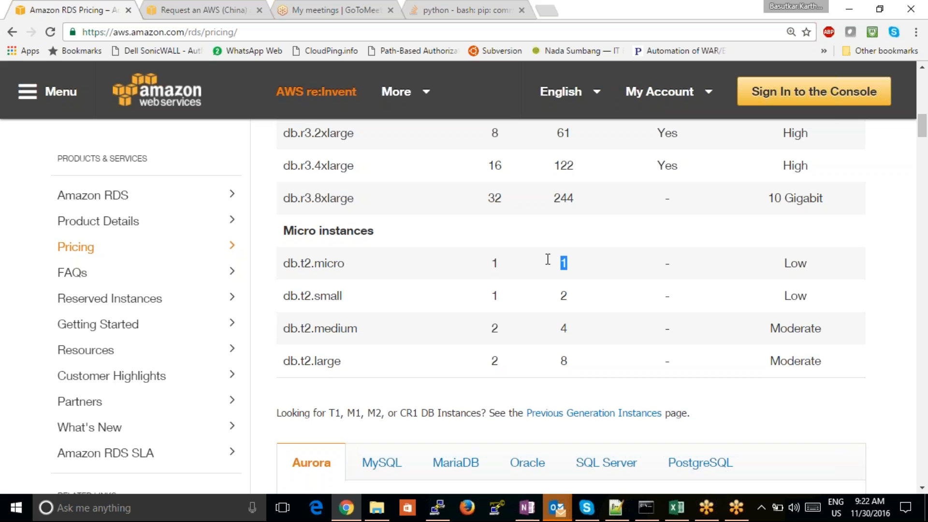
double_click(496, 296)
left_click(515, 328)
left_click_drag(924, 127, 924, 118)
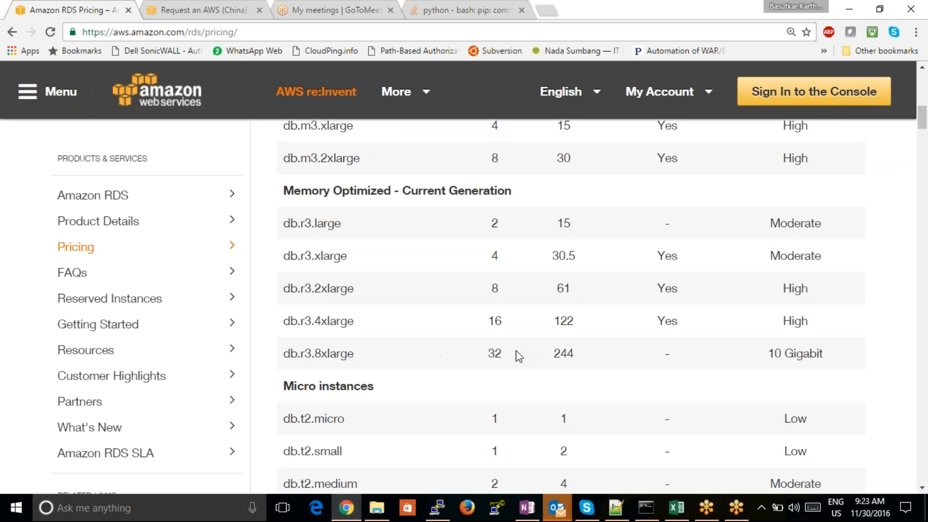
left_click_drag(513, 358, 468, 352)
left_click_drag(599, 363, 550, 351)
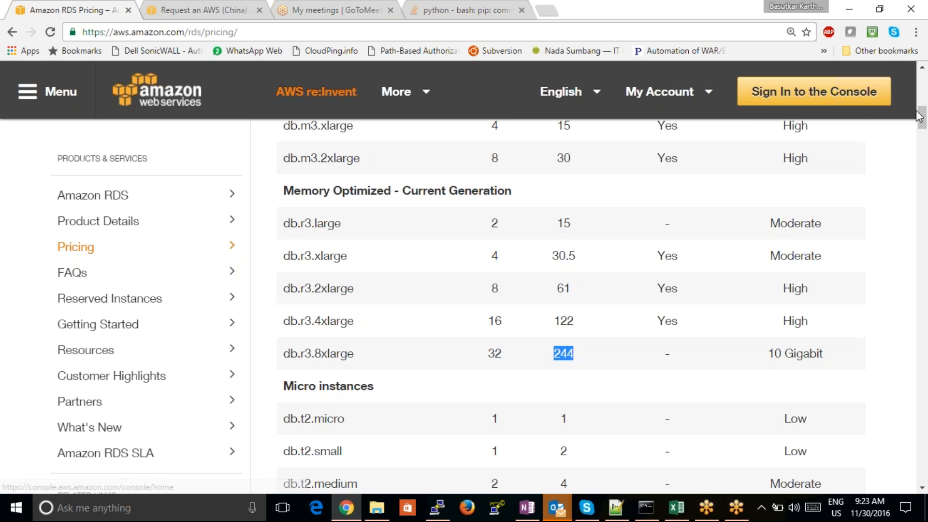
- Browse the pricing page for the db.t2.medium reserved 1-year and 3-year term tables
left_click_drag(922, 117, 900, 213)
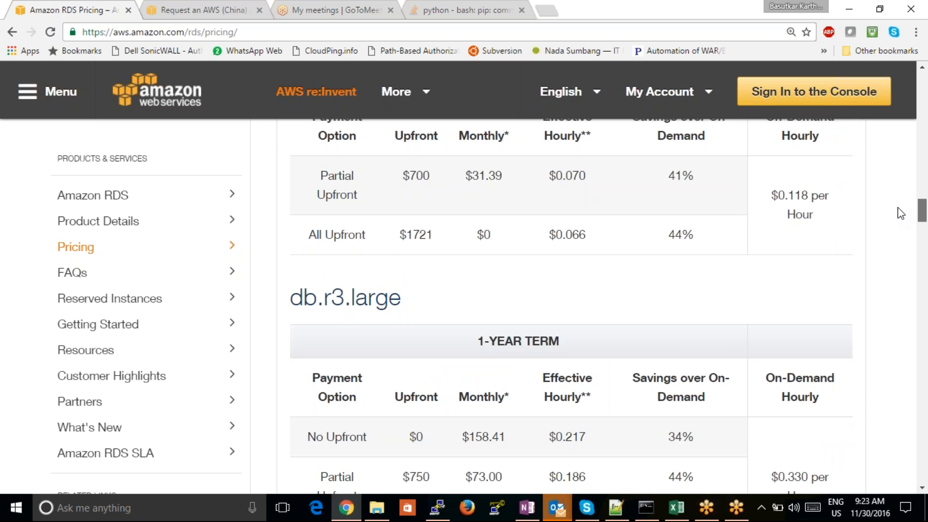
left_click_drag(900, 212, 906, 194)
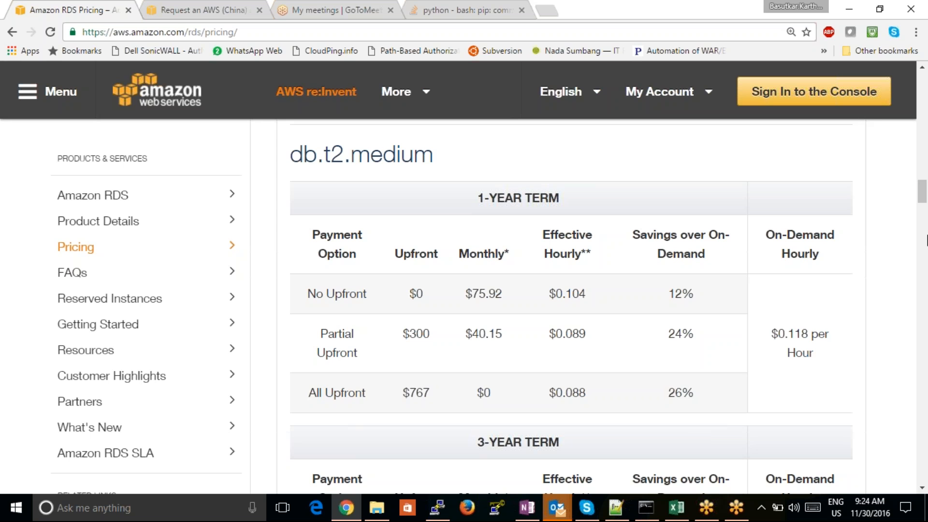
- Switch to OneNote, add a new section to the AWS Class-44 notebook and handwrite the underlined heading "aws payment of instances"
left_click(527, 507)
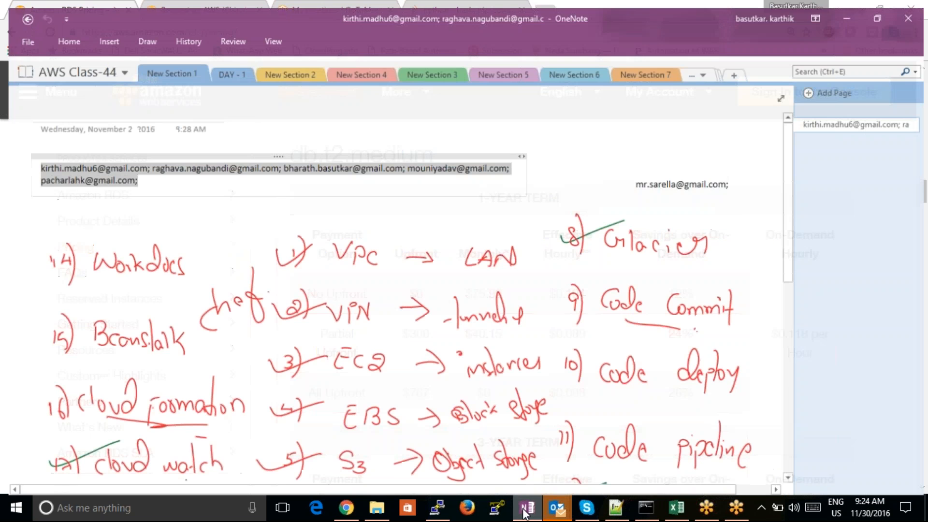
left_click(735, 68)
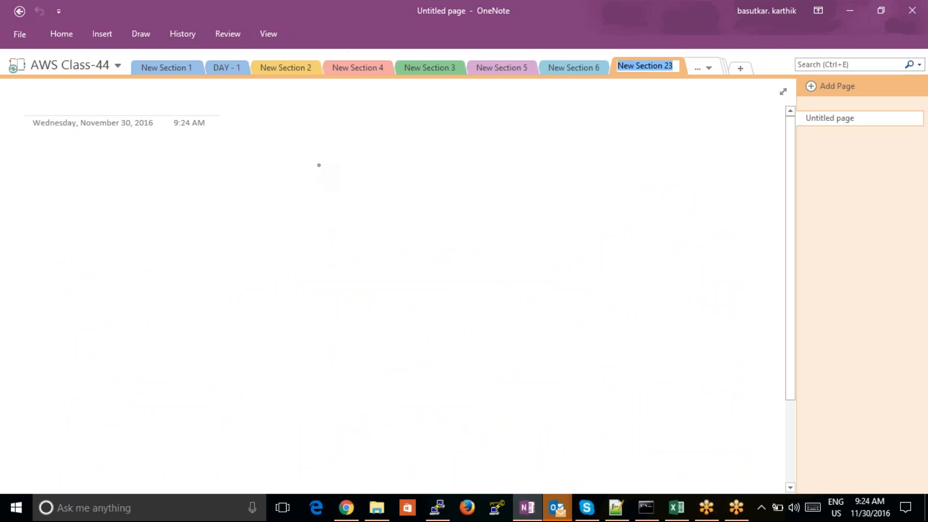
left_click(234, 163)
mouse_move(237, 165)
left_mouse_down()
mouse_move(271, 169)
mouse_move(276, 179)
left_mouse_up()
mouse_move(330, 164)
left_mouse_down()
mouse_move(328, 192)
mouse_move(341, 172)
mouse_move(368, 185)
left_mouse_up()
mouse_move(378, 180)
left_mouse_down()
mouse_move(382, 172)
mouse_move(422, 180)
left_mouse_up()
left_click_drag(434, 153, 430, 183)
left_click(468, 161)
mouse_move(464, 155)
left_mouse_down()
mouse_move(451, 183)
mouse_move(510, 182)
left_mouse_up()
left_click(496, 158)
mouse_move(534, 151)
left_mouse_down()
mouse_move(525, 185)
mouse_move(559, 170)
mouse_move(591, 176)
left_mouse_up()
left_click_drag(277, 191, 531, 246)
- Draw a slanted divider line below the heading and handwrite "On-demand" and "Reserved" on its two sides
left_click_drag(410, 269, 354, 433)
left_click_drag(180, 260, 211, 278)
left_click_drag(218, 273, 228, 273)
mouse_move(244, 271)
left_mouse_down()
mouse_move(251, 250)
mouse_move(264, 273)
mouse_move(300, 276)
mouse_move(334, 260)
left_mouse_up()
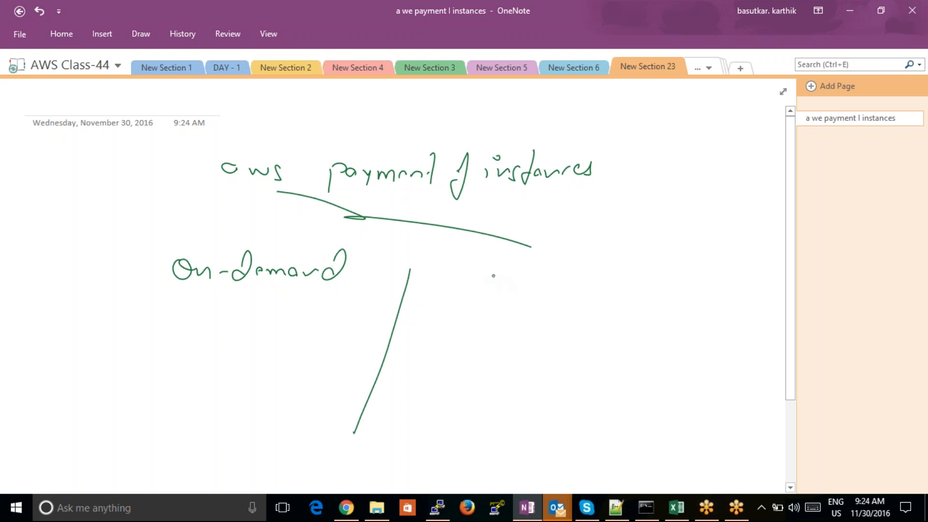
left_click_drag(494, 273, 495, 284)
mouse_move(490, 252)
left_mouse_down()
mouse_move(509, 248)
mouse_move(516, 277)
left_mouse_up()
left_click_drag(527, 273, 537, 279)
mouse_move(542, 271)
left_mouse_down()
mouse_move(570, 283)
mouse_move(597, 273)
left_mouse_up()
left_click_drag(597, 280, 639, 251)
left_click(652, 284)
left_click_drag(652, 283, 656, 283)
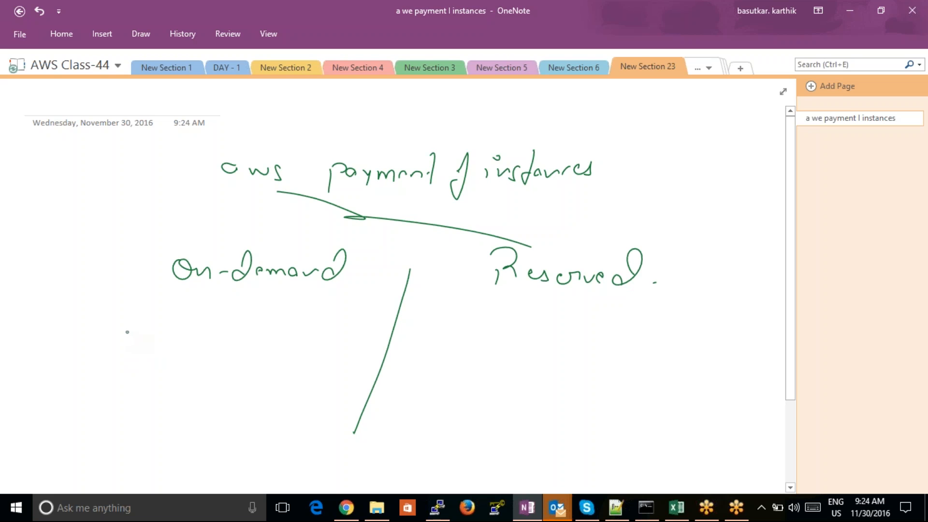
- Handwrite "1 hour basis" under On-demand and the underlined term "1 year or 3 (years)" under Reserved
mouse_move(123, 313)
left_mouse_down()
mouse_move(130, 332)
mouse_move(175, 338)
mouse_move(221, 324)
mouse_move(278, 334)
mouse_move(300, 315)
mouse_move(287, 330)
left_mouse_up()
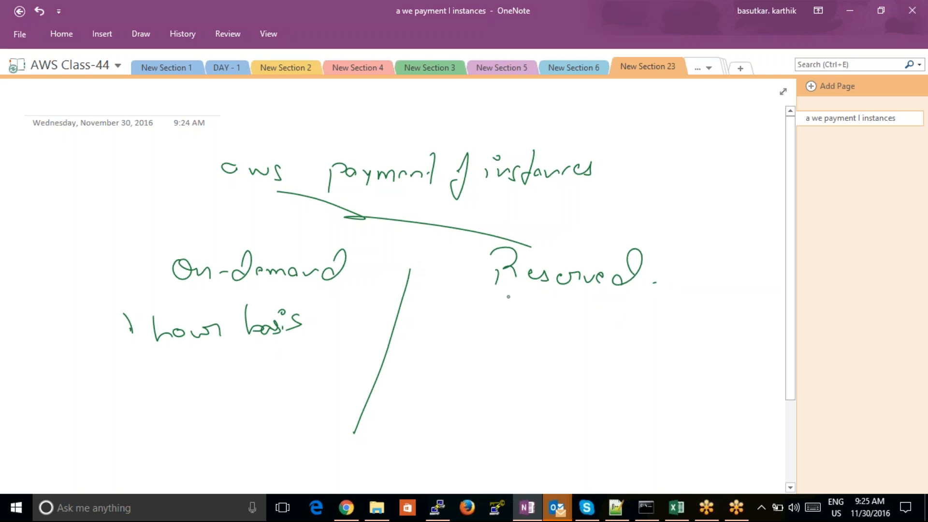
left_click_drag(507, 296, 510, 309)
mouse_move(520, 301)
left_mouse_down()
mouse_move(531, 301)
mouse_move(526, 317)
mouse_move(564, 304)
mouse_move(601, 310)
mouse_move(567, 319)
left_mouse_up()
mouse_move(633, 296)
left_mouse_down()
mouse_move(639, 310)
mouse_move(674, 296)
left_mouse_up()
mouse_move(679, 291)
left_mouse_down()
mouse_move(672, 307)
mouse_move(708, 293)
mouse_move(714, 301)
mouse_move(662, 318)
left_mouse_up()
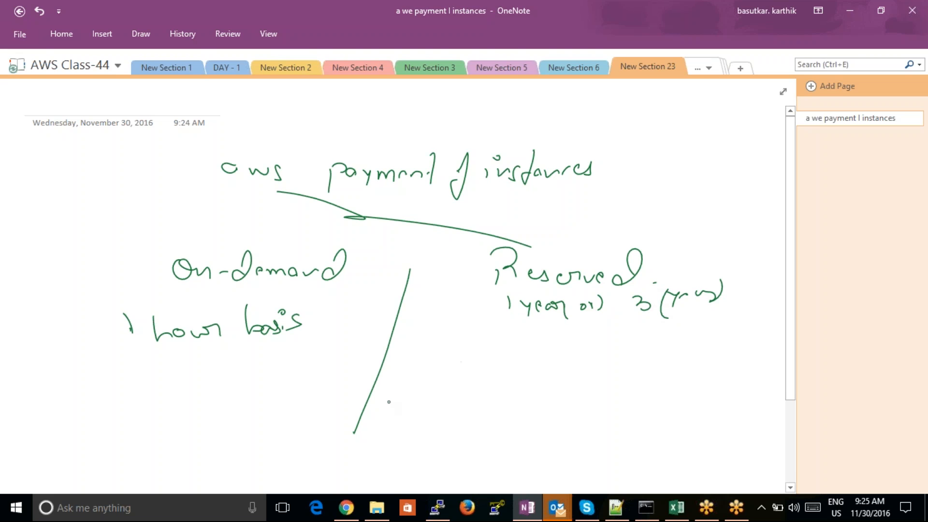
left_click_drag(519, 331, 704, 338)
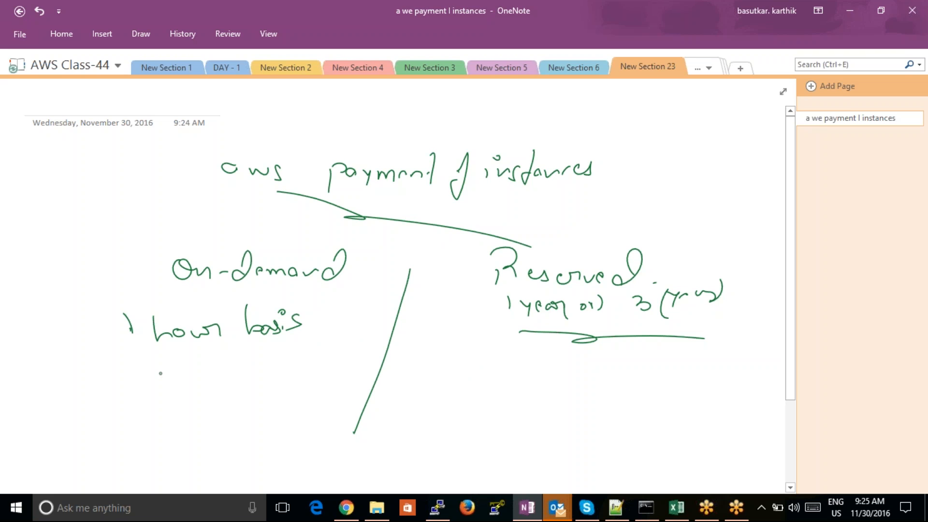
- Handwrite "t2.medium" and the quantity "10" under On-demand, and cancel the mail server's password prompt
mouse_move(163, 369)
left_mouse_down()
mouse_move(152, 397)
mouse_move(252, 393)
left_mouse_up()
left_click(198, 399)
left_click_drag(259, 393, 277, 398)
left_click_drag(282, 387, 298, 396)
mouse_move(301, 386)
left_mouse_down()
mouse_move(306, 396)
mouse_move(320, 388)
left_mouse_up()
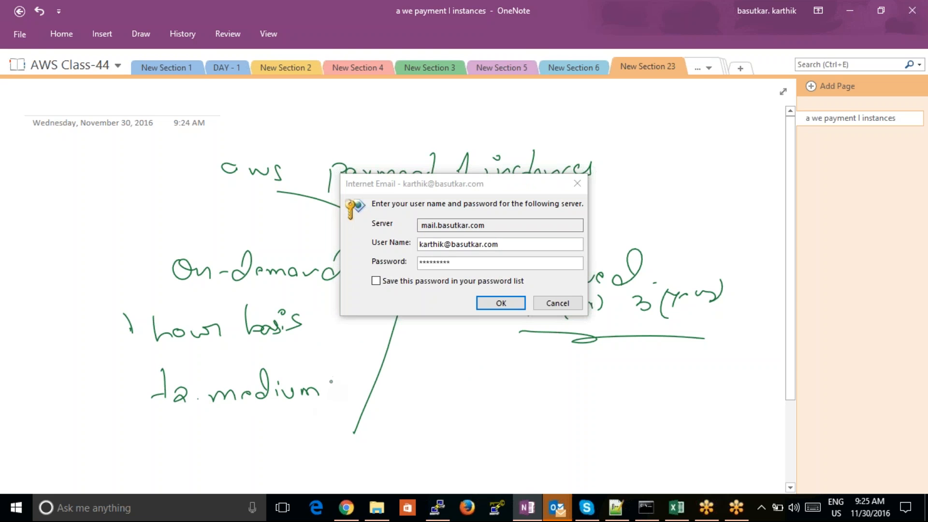
mouse_move(332, 345)
left_mouse_down()
mouse_move(335, 364)
mouse_move(356, 365)
left_mouse_up()
left_click(537, 302)
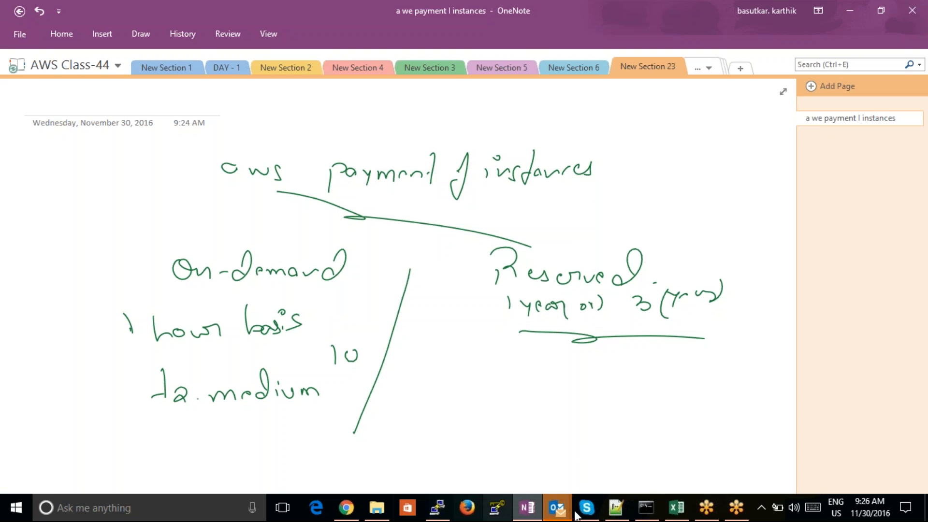
left_click(734, 508)
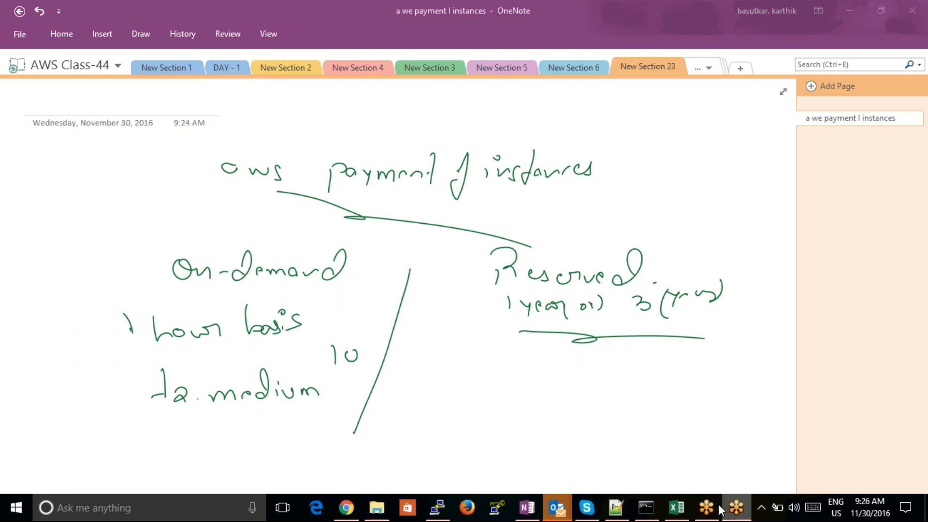
left_click(707, 508)
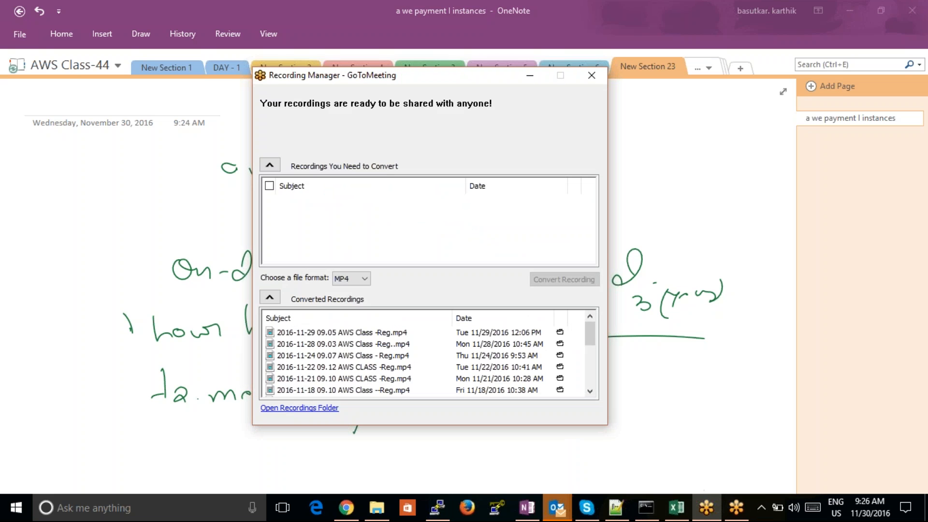
left_click(734, 508)
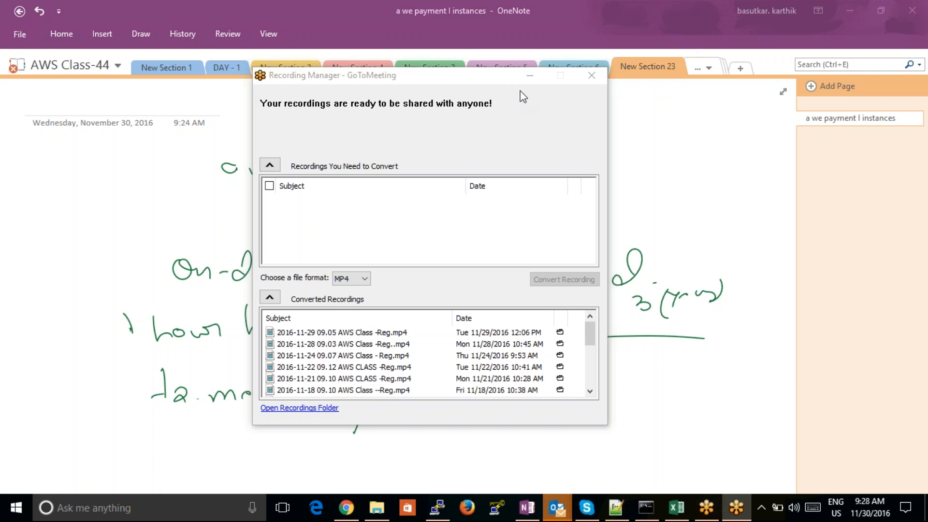
left_click(530, 76)
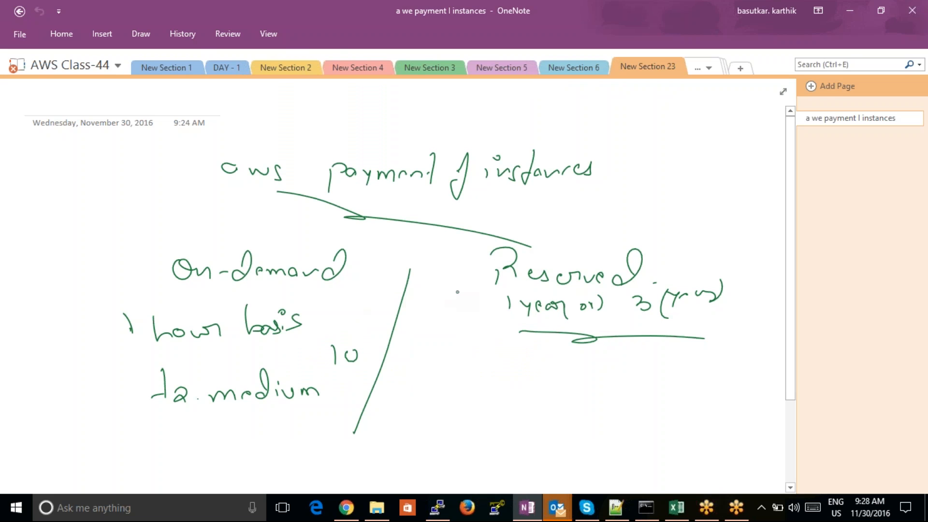
- Circle the "10" beside "t2.medium" and handwrite its dollar cost above, joined with upward arrows
left_click_drag(457, 291, 456, 298)
mouse_move(362, 341)
left_mouse_down()
mouse_move(338, 384)
mouse_move(373, 273)
mouse_move(368, 293)
mouse_move(410, 257)
mouse_move(380, 265)
mouse_move(388, 246)
left_mouse_up()
left_click_drag(372, 252, 403, 220)
mouse_move(417, 199)
left_mouse_down()
mouse_move(423, 221)
mouse_move(455, 205)
left_mouse_up()
left_click_drag(470, 196, 465, 217)
left_click_drag(472, 186, 473, 220)
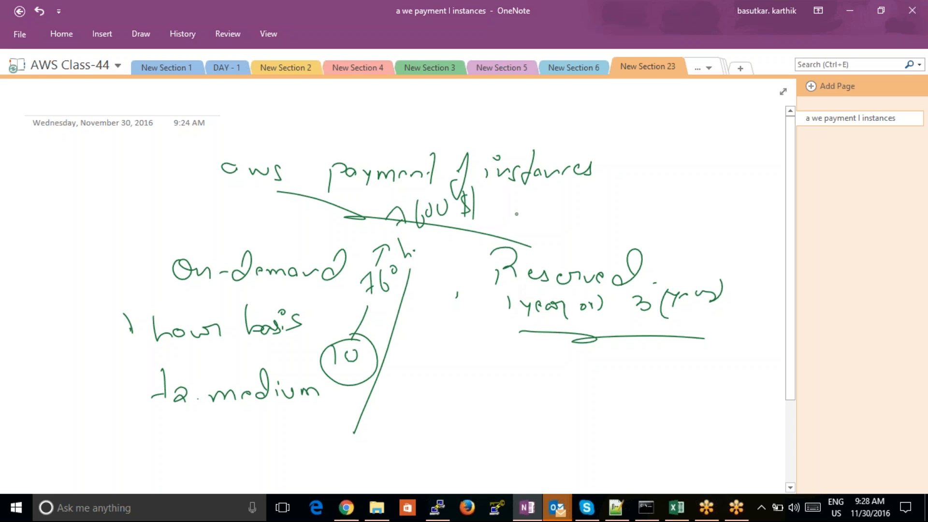
- Extend the on-demand cost with "x12 = 18,000 $", underline "On-demand" and circle the yearly amount
mouse_move(417, 240)
left_mouse_down()
mouse_move(478, 213)
mouse_move(521, 209)
left_mouse_up()
mouse_move(521, 193)
left_mouse_down()
mouse_move(508, 210)
mouse_move(529, 206)
left_mouse_up()
left_click_drag(536, 190, 542, 191)
left_click_drag(574, 192, 583, 190)
mouse_move(577, 195)
left_mouse_down()
mouse_move(612, 202)
mouse_move(636, 189)
mouse_move(649, 199)
left_mouse_up()
left_click_drag(665, 181, 692, 185)
left_click_drag(717, 177, 709, 199)
left_click_drag(722, 169, 711, 203)
left_click_drag(732, 161, 720, 203)
left_click_drag(198, 299, 321, 277)
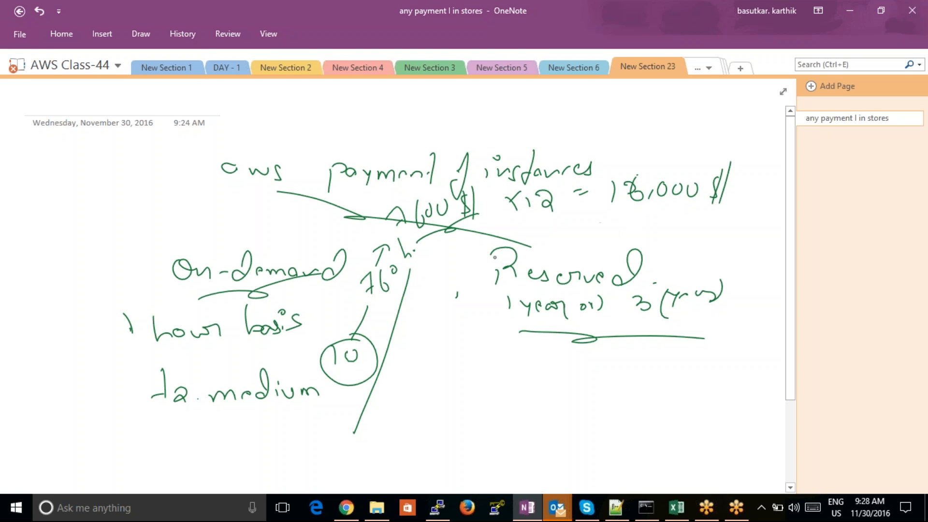
mouse_move(727, 155)
left_mouse_down()
mouse_move(729, 202)
mouse_move(694, 159)
left_mouse_up()
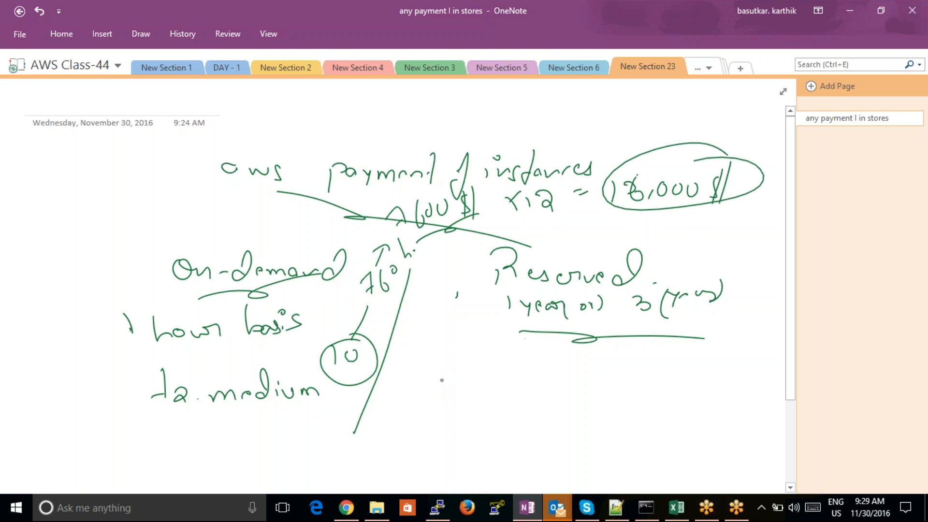
- Handwrite "10,000 $" under the Reserved terms and circle it
mouse_move(456, 370)
left_mouse_down()
mouse_move(455, 384)
mouse_move(479, 367)
left_mouse_up()
mouse_move(494, 375)
left_mouse_down()
mouse_move(491, 386)
mouse_move(511, 369)
left_mouse_up()
left_click_drag(529, 363, 530, 364)
left_click_drag(556, 363, 564, 393)
left_click_drag(591, 351, 573, 402)
left_click_drag(568, 331, 535, 342)
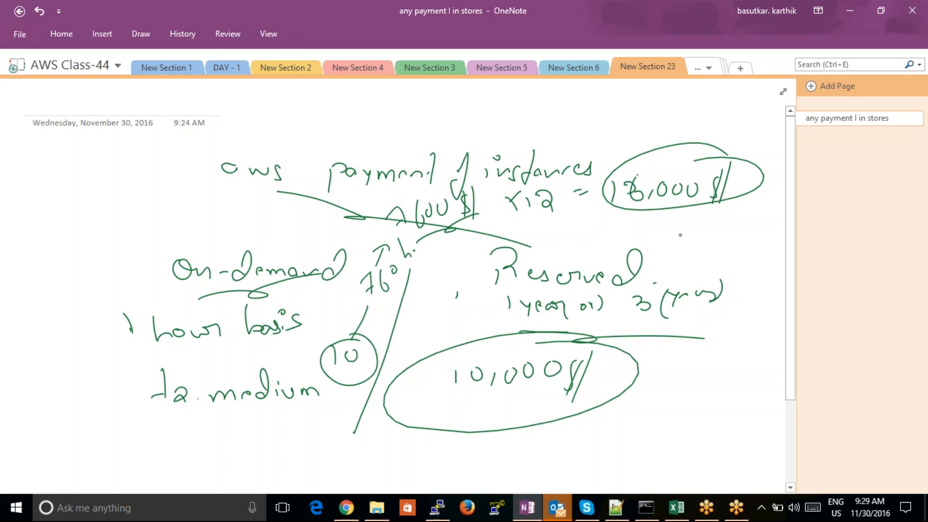
- Circle the on-demand yearly amount a second time and draw a line from it down to "Reserved"
mouse_move(694, 155)
left_mouse_down()
mouse_move(637, 168)
mouse_move(685, 144)
left_mouse_up()
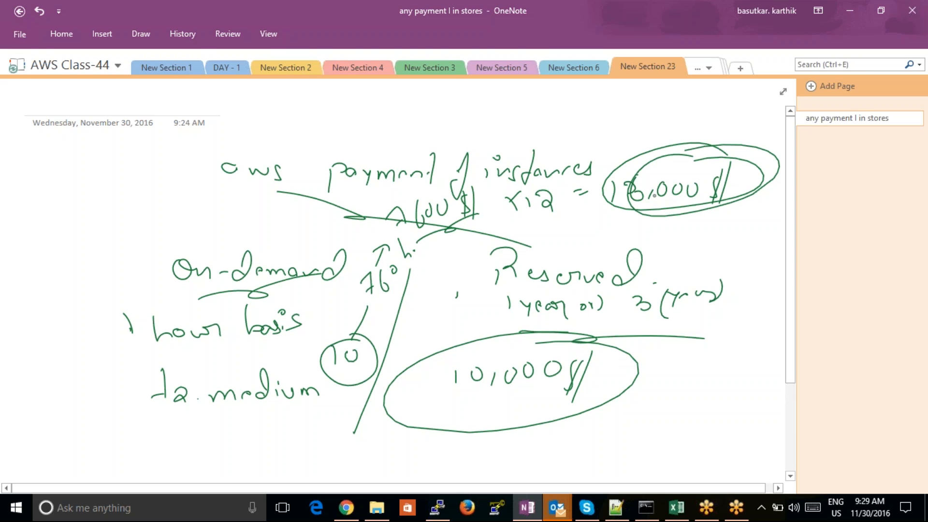
left_click_drag(639, 207, 587, 277)
left_click_drag(588, 244, 621, 273)
- Draw a vertical divider through the Reserved area between the 1-year and 3-year terms and handwrite "Upfront" above "10,000 $"
left_click_drag(620, 315, 642, 481)
mouse_move(478, 333)
left_mouse_down()
mouse_move(480, 342)
mouse_move(500, 327)
left_mouse_up()
mouse_move(505, 330)
left_mouse_down()
mouse_move(507, 353)
mouse_move(515, 339)
left_mouse_up()
mouse_move(536, 310)
left_mouse_down()
mouse_move(526, 325)
mouse_move(533, 349)
left_mouse_up()
left_click_drag(539, 338, 577, 332)
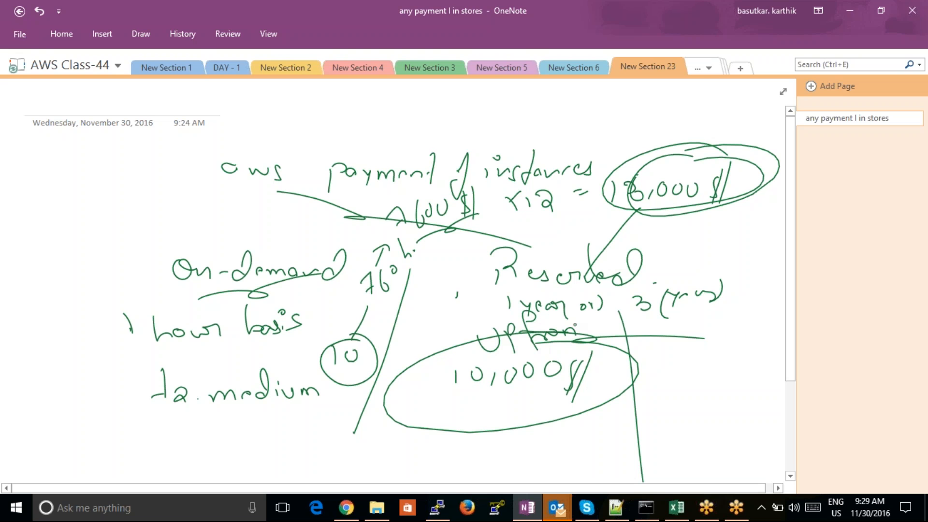
left_click_drag(586, 300, 590, 336)
left_click_drag(582, 333, 590, 335)
- Handwrite "monthly" under the 3-year term on the other side of the divider
mouse_move(655, 338)
left_mouse_down()
mouse_move(660, 352)
mouse_move(705, 344)
left_mouse_up()
left_click_drag(718, 313, 720, 344)
left_click_drag(713, 334, 739, 341)
mouse_move(740, 308)
left_mouse_down()
mouse_move(741, 338)
mouse_move(755, 336)
left_mouse_up()
left_click_drag(761, 320, 759, 348)
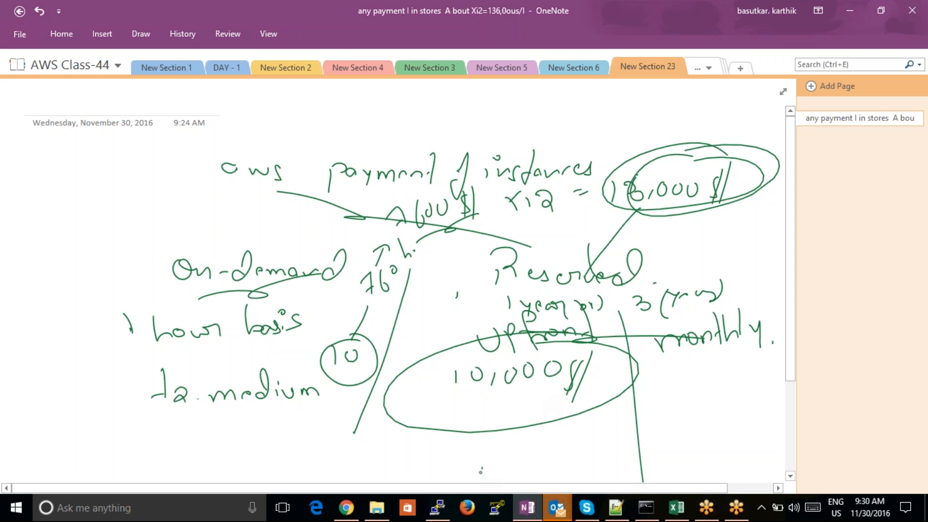
- Handwrite "12,000 $" below the circled "10,000 $", circle it, and add "12" beside it
left_click_drag(460, 447, 461, 468)
left_click_drag(471, 451, 489, 463)
mouse_move(503, 451)
left_mouse_down()
mouse_move(501, 463)
mouse_move(515, 444)
left_mouse_up()
mouse_move(531, 439)
left_mouse_down()
mouse_move(526, 446)
mouse_move(530, 438)
left_mouse_up()
left_click_drag(546, 435, 575, 452)
mouse_move(580, 409)
left_mouse_down()
mouse_move(574, 460)
mouse_move(583, 467)
left_mouse_up()
left_click_drag(449, 447, 442, 454)
mouse_move(572, 426)
left_mouse_down()
mouse_move(557, 457)
mouse_move(586, 426)
left_mouse_up()
left_click_drag(595, 409, 607, 435)
- Handwrite "1,000" under "monthly" and circle it
left_click_drag(672, 385, 670, 403)
mouse_move(688, 394)
left_mouse_down()
mouse_move(686, 401)
mouse_move(707, 388)
left_mouse_up()
mouse_move(725, 385)
left_mouse_down()
mouse_move(741, 384)
mouse_move(746, 363)
left_mouse_up()
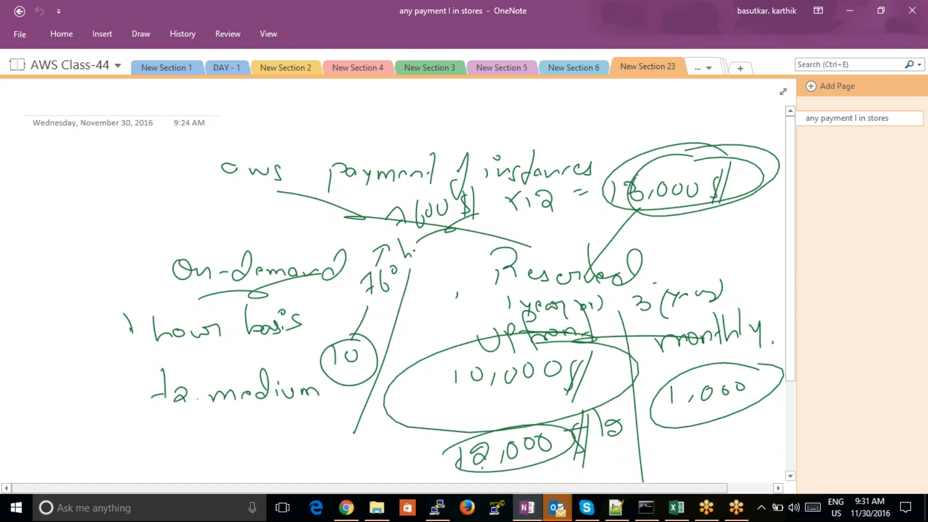
- Switch to the RDS pricing page in Chrome and highlight the db.t2.medium heading and its 1-year on-demand hourly rate
left_click(345, 508)
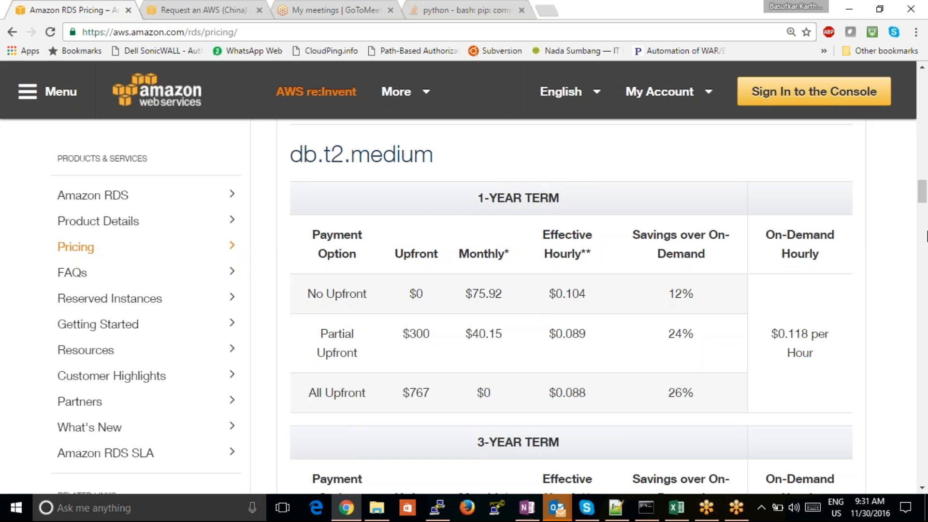
left_click_drag(923, 193, 922, 192)
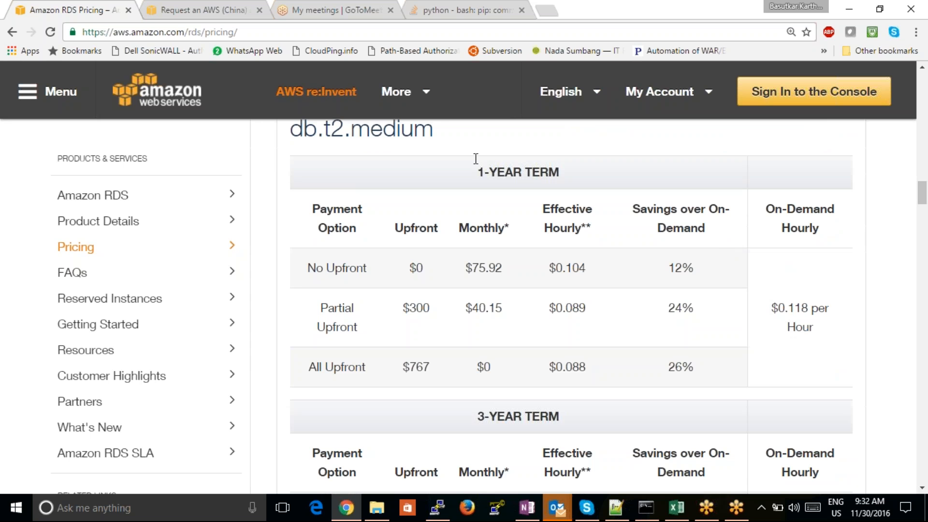
left_click_drag(459, 147, 293, 131)
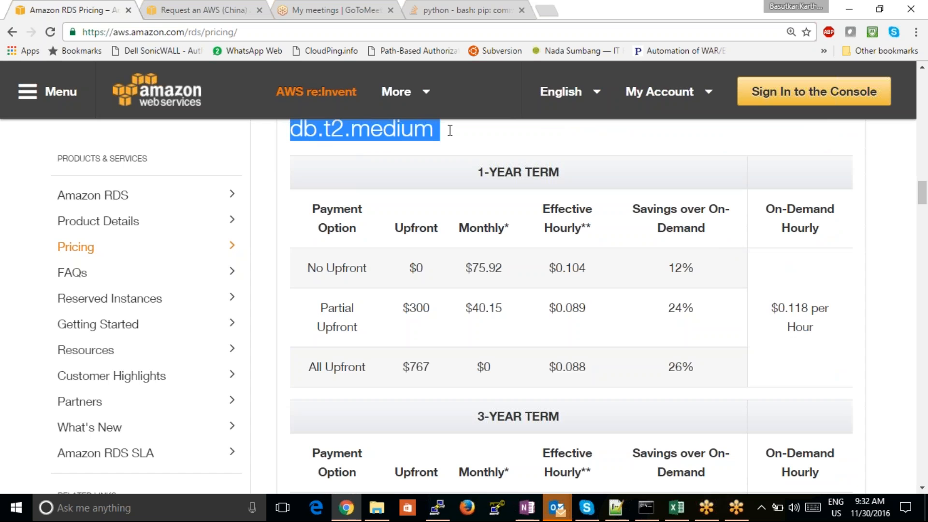
left_click_drag(823, 336, 776, 309)
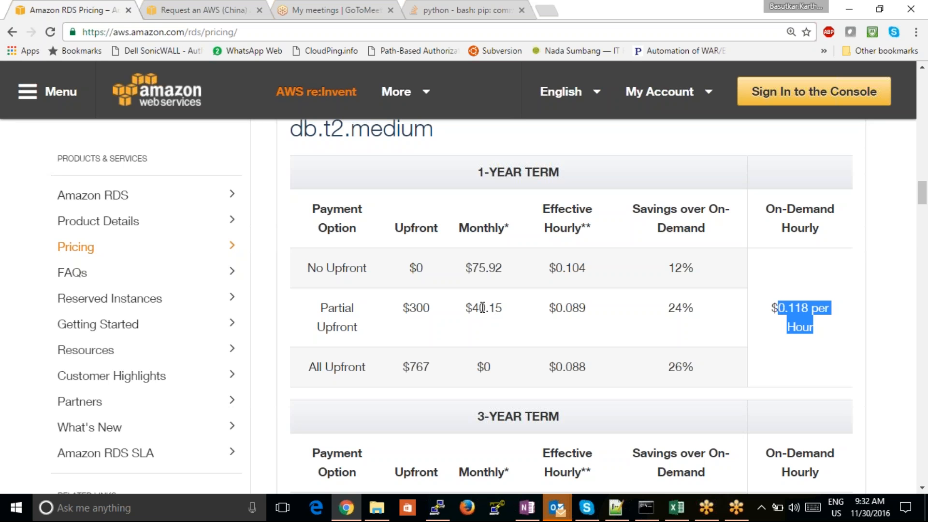
- Highlight the 1-year Partial Upfront charge, effective hourly rate and savings, comparing them with the on-demand hourly rate
left_click(432, 312)
left_click_drag(433, 311, 403, 308)
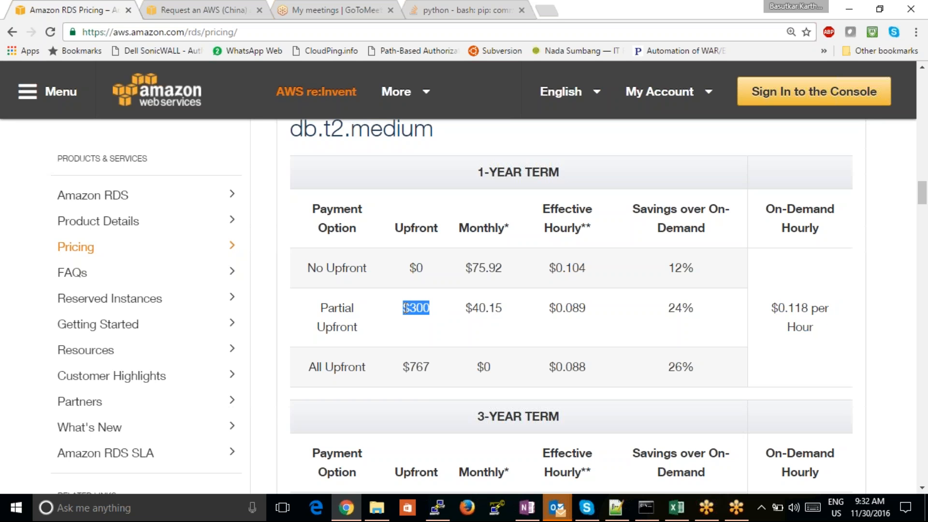
left_click_drag(586, 309, 550, 307)
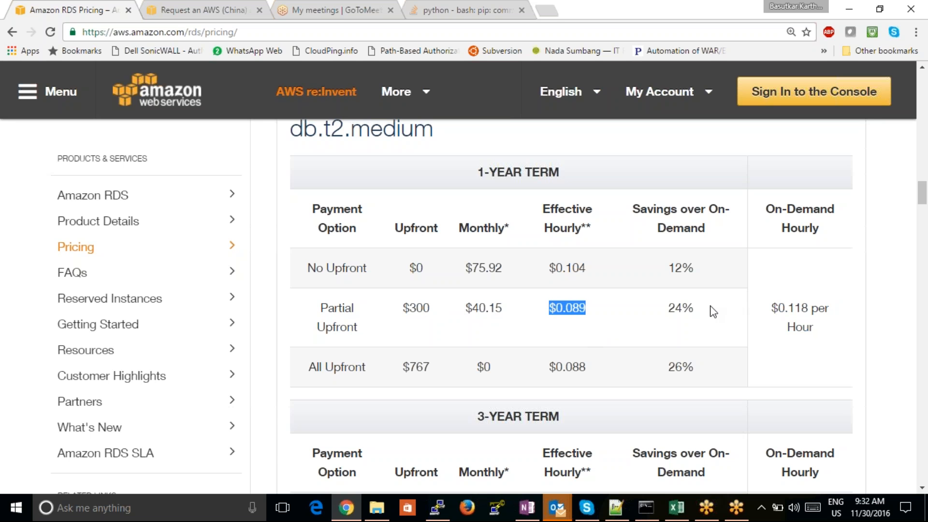
left_click_drag(696, 308, 667, 308)
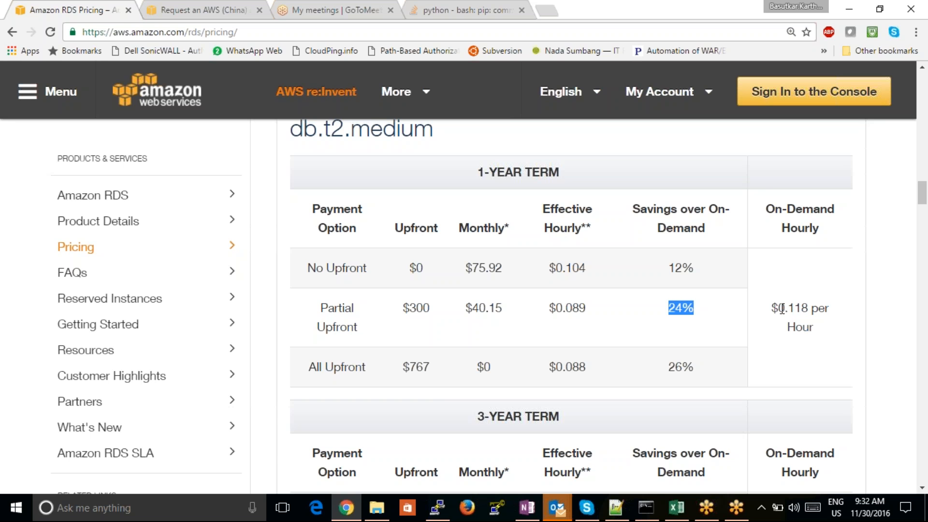
left_click_drag(778, 308, 820, 308)
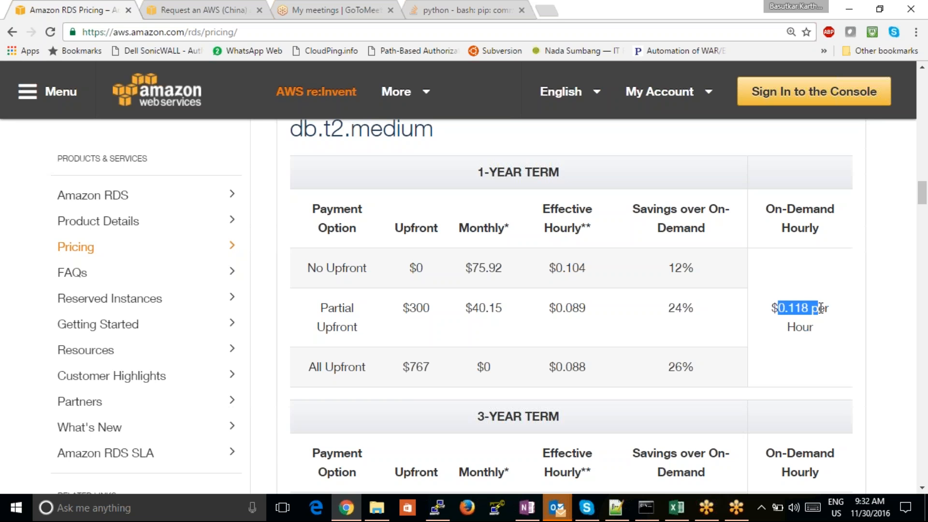
left_click_drag(586, 308, 554, 312)
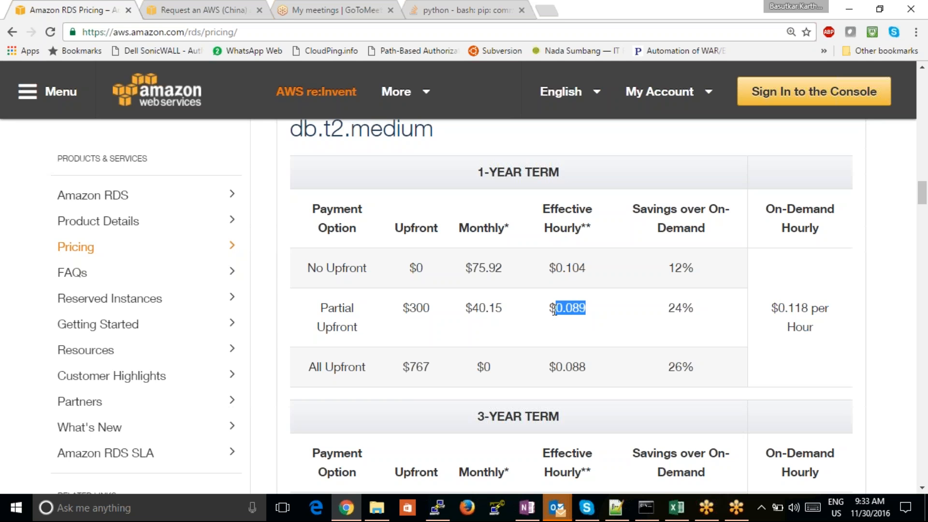
- Highlight the three 1-year payment option names, plus the effective hourly rates of All Upfront and Partial Upfront
left_click_drag(367, 268, 309, 270)
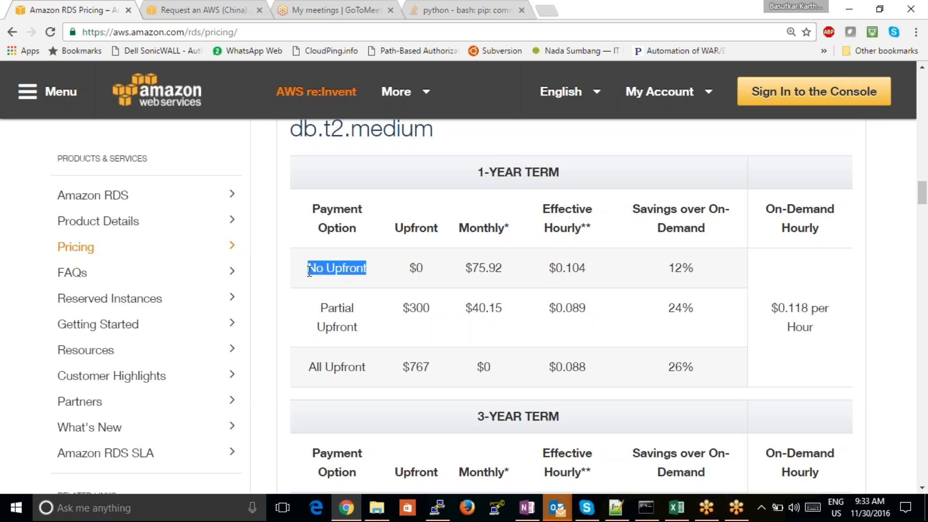
left_click_drag(358, 326, 317, 308)
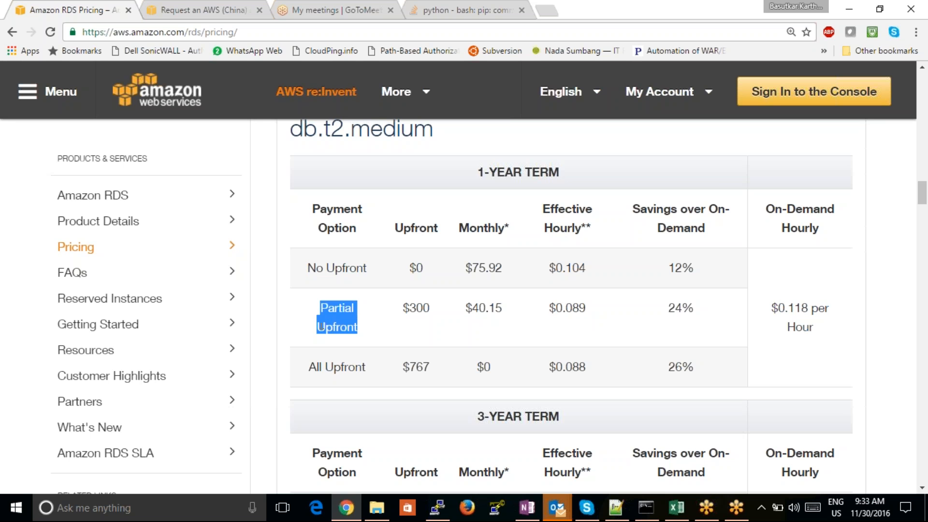
left_click_drag(363, 369, 308, 369)
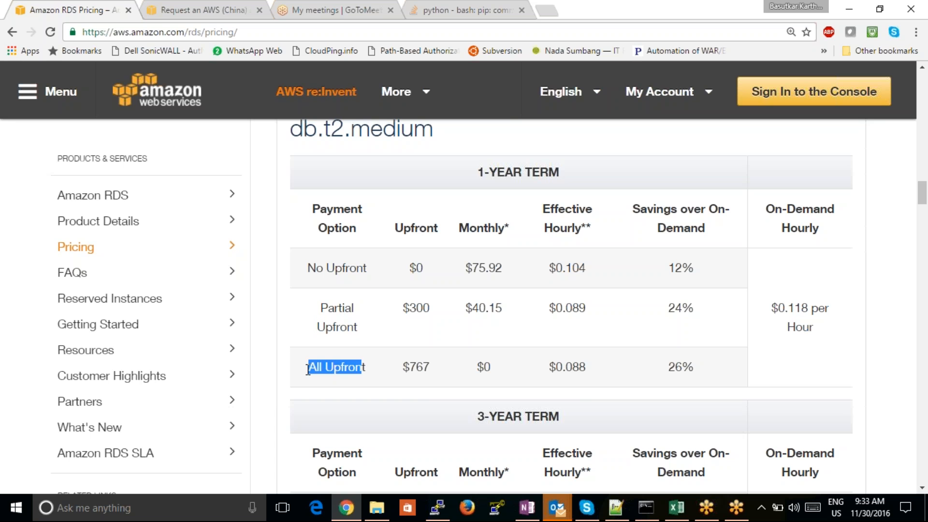
left_click_drag(594, 371, 547, 366)
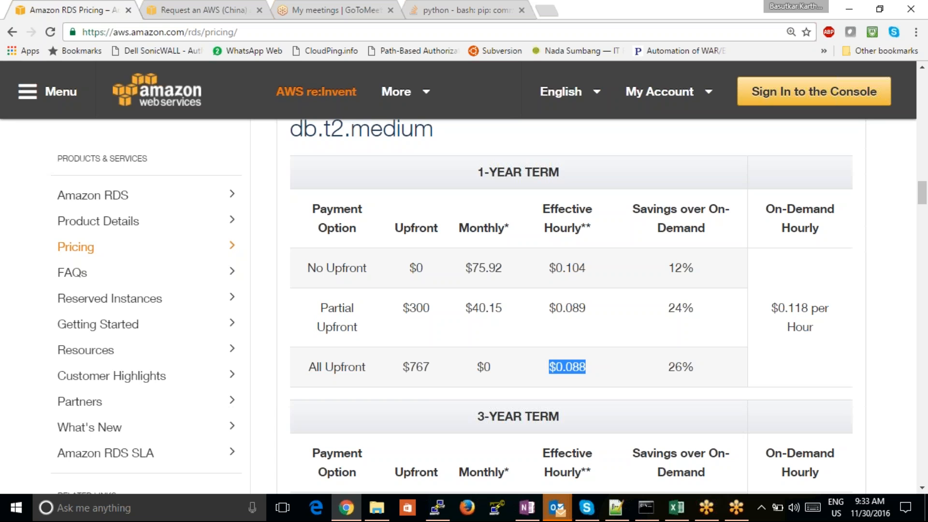
left_click_drag(594, 308, 537, 305)
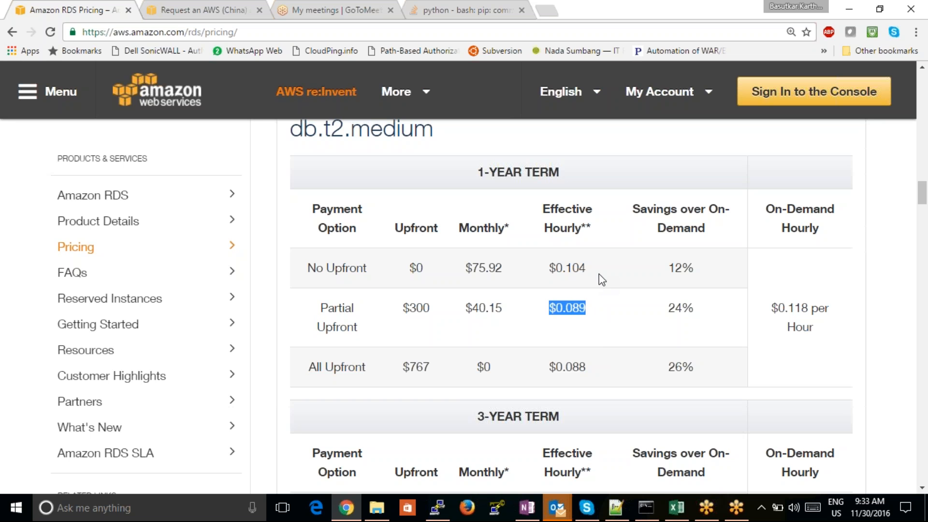
- Highlight the 1-year No Upfront monthly and effective hourly rates, plus the All Upfront savings percentage
left_click_drag(505, 271, 470, 267)
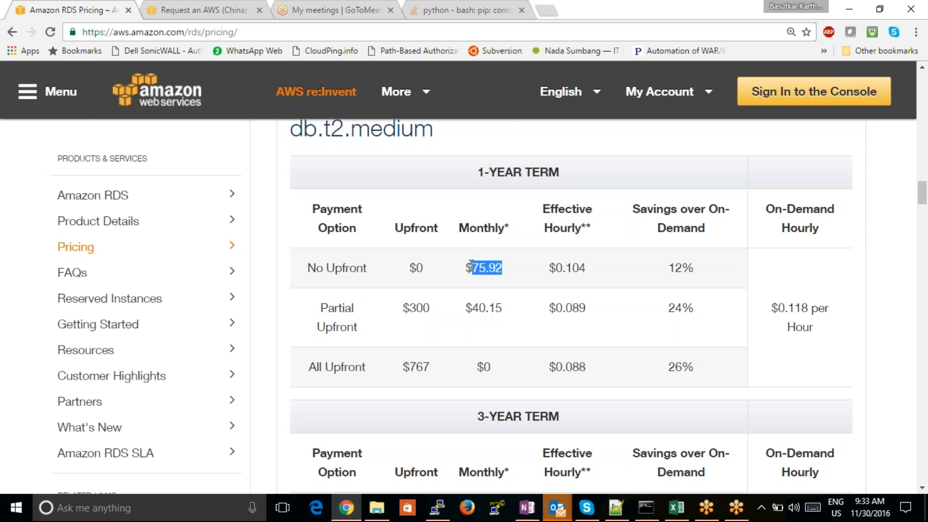
left_click_drag(595, 269, 547, 268)
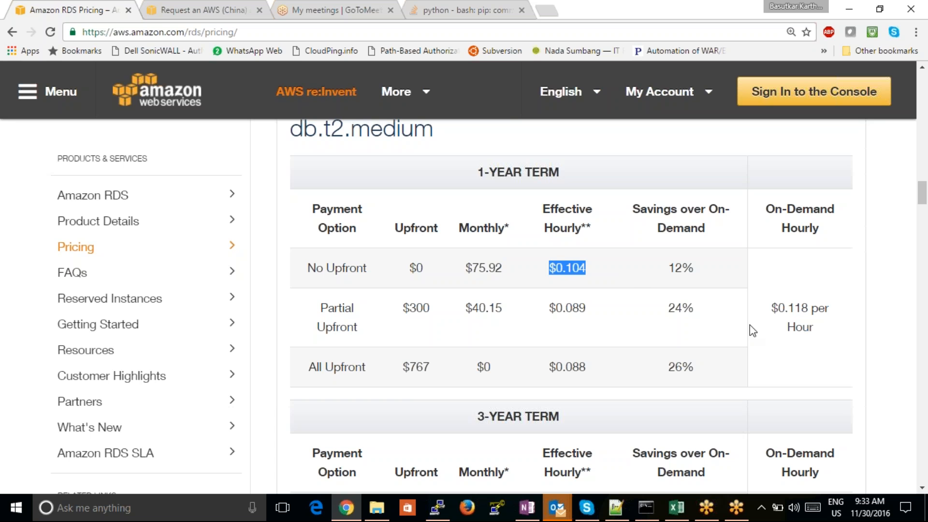
left_click_drag(703, 375, 667, 367)
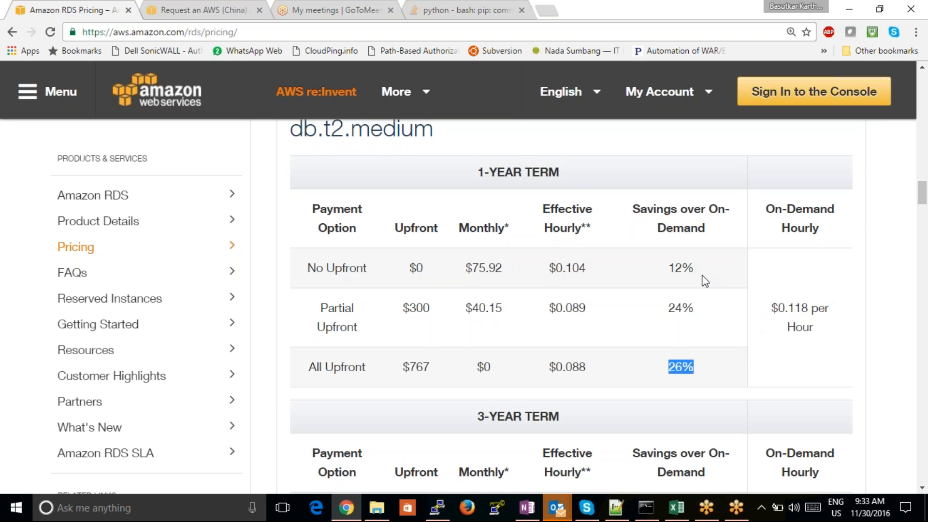
- Highlight the 1-year and 3-year term headings of db.t2.medium, and clear the selection
left_click_drag(602, 211, 474, 167)
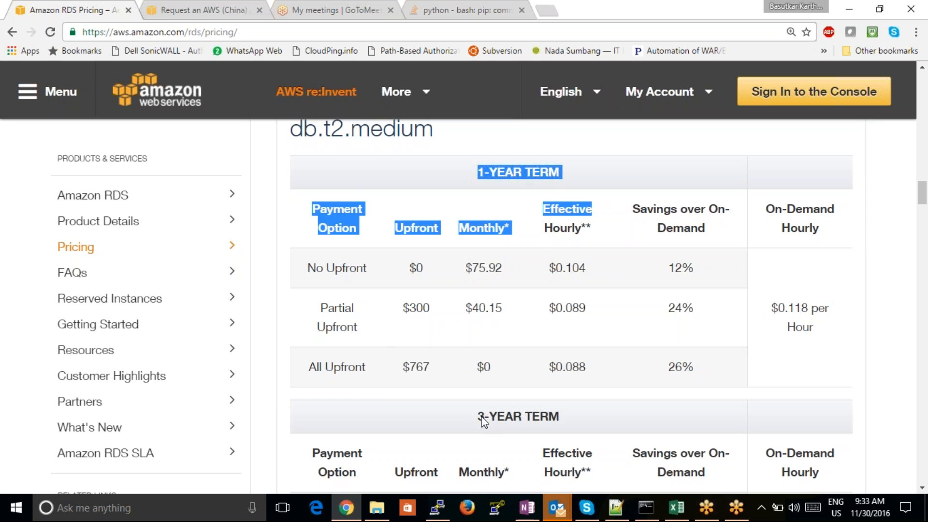
left_click_drag(478, 416, 564, 420)
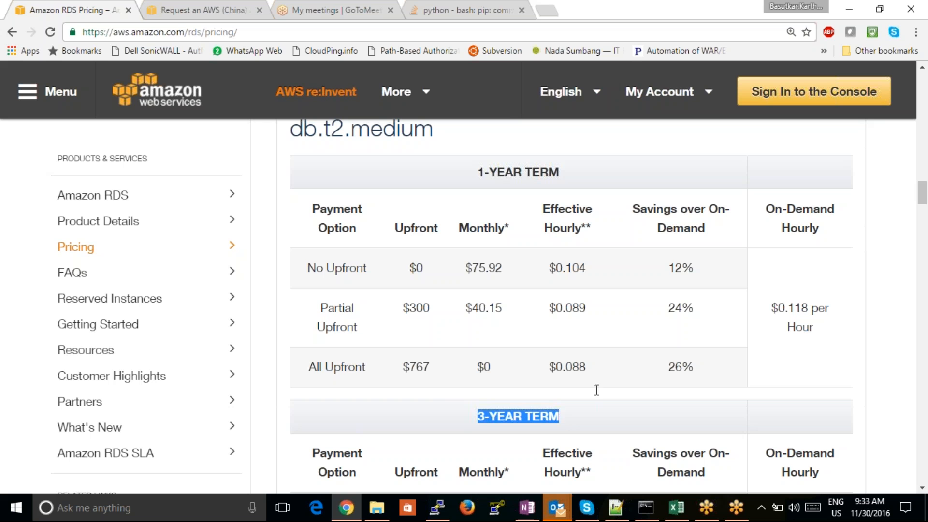
left_click(707, 307)
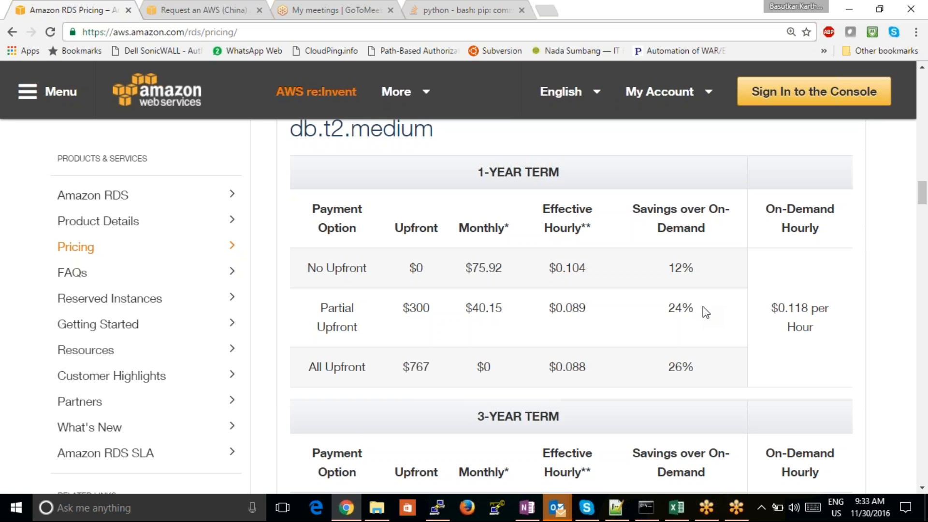
- Highlight the Partial Upfront savings and compare the upfront and monthly charges across the three 1-year payment options
left_click_drag(702, 307, 669, 303)
left_click(422, 325)
left_click_drag(430, 307, 404, 308)
left_click_drag(503, 308, 466, 305)
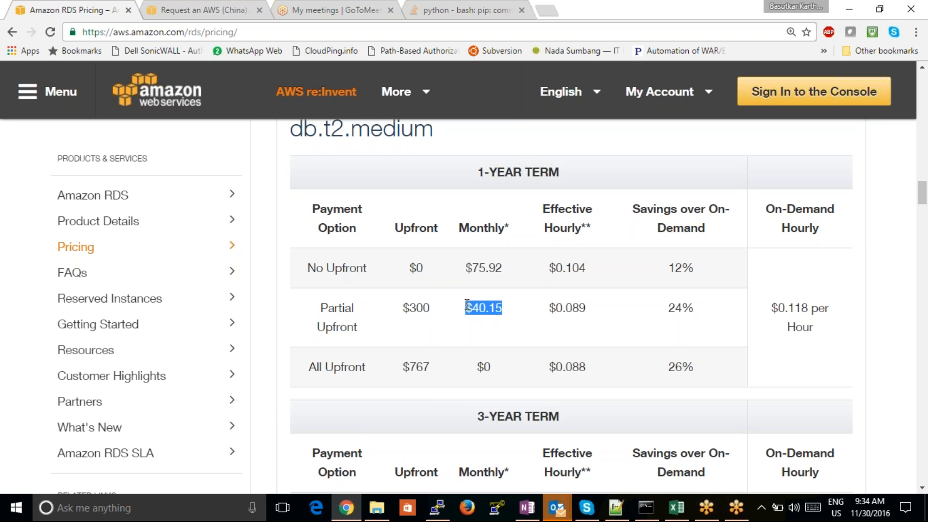
left_click_drag(433, 373, 410, 370)
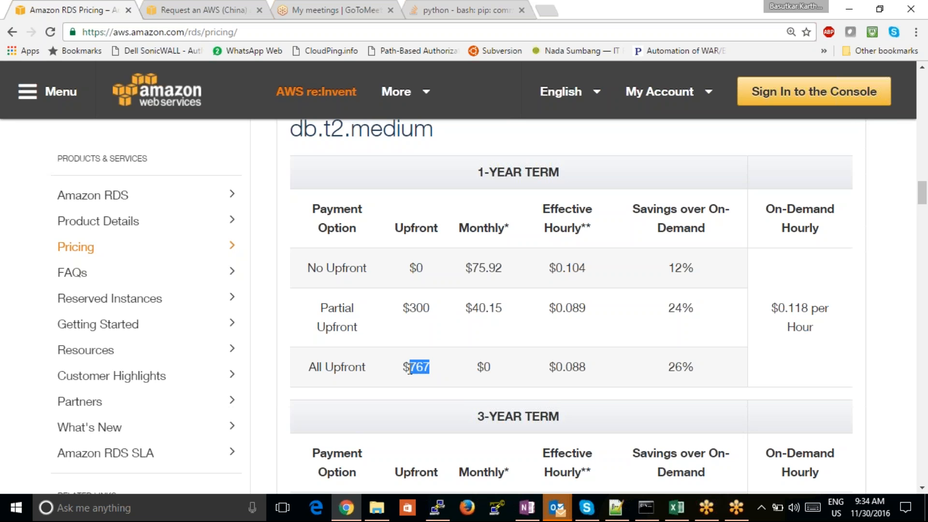
left_click_drag(424, 266, 411, 268)
left_click_drag(505, 267, 463, 265)
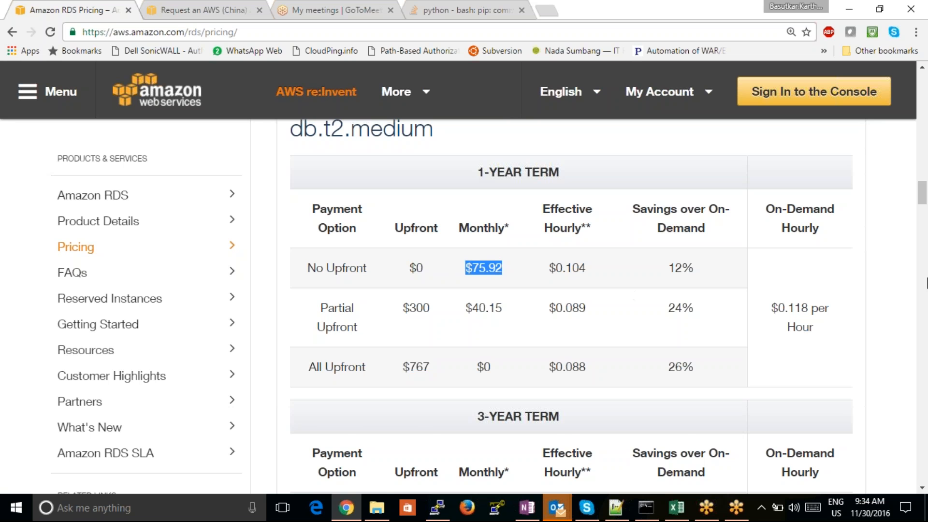
- Highlight the db.t2.medium heading under the Mumbai region and bring its 3-year term table into view
left_click_drag(922, 201, 915, 182)
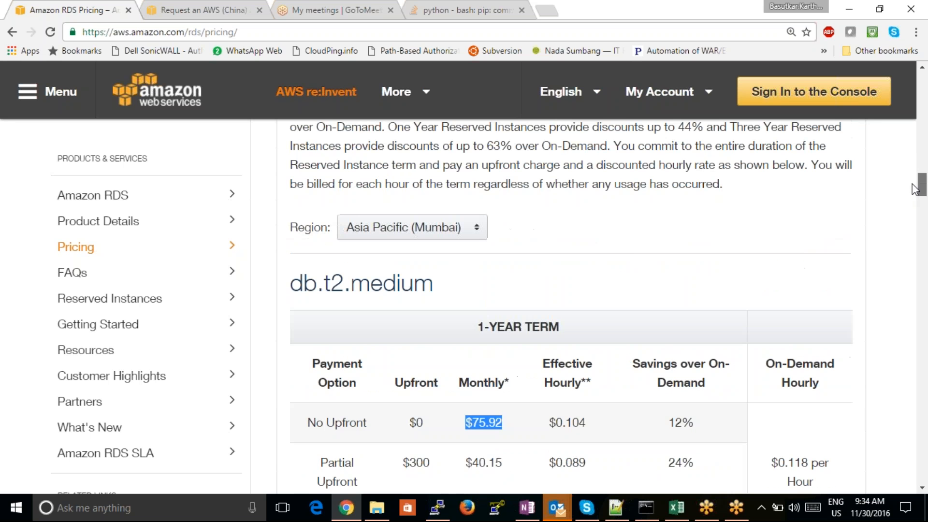
left_click(453, 286)
left_click_drag(454, 287, 275, 288)
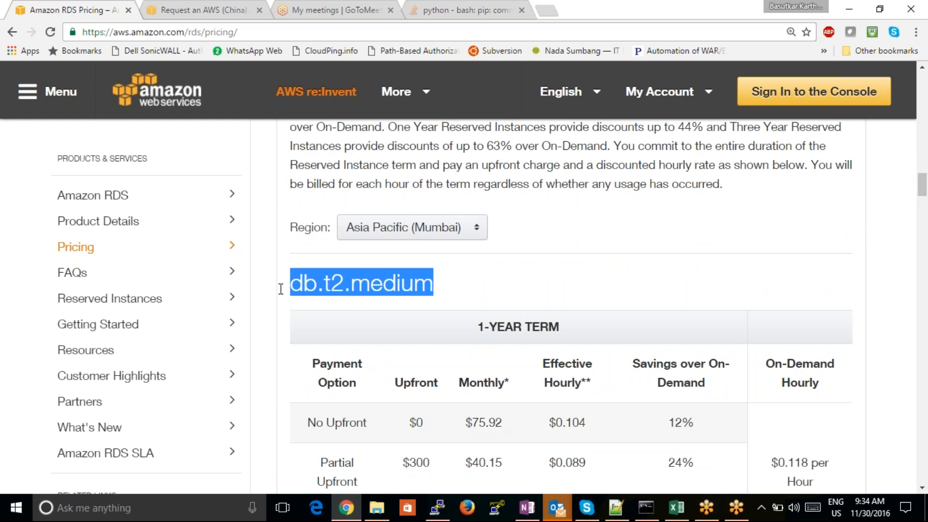
left_click_drag(922, 184, 922, 207)
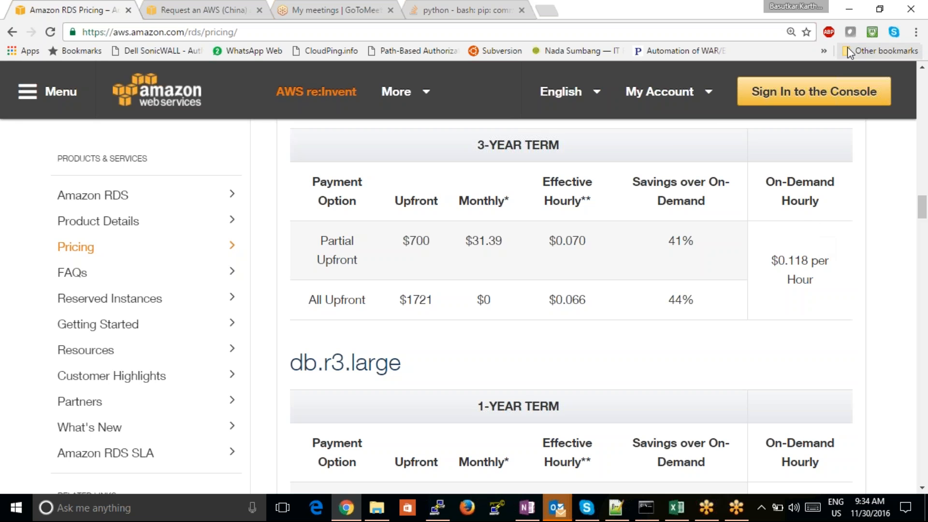
left_click(912, 17)
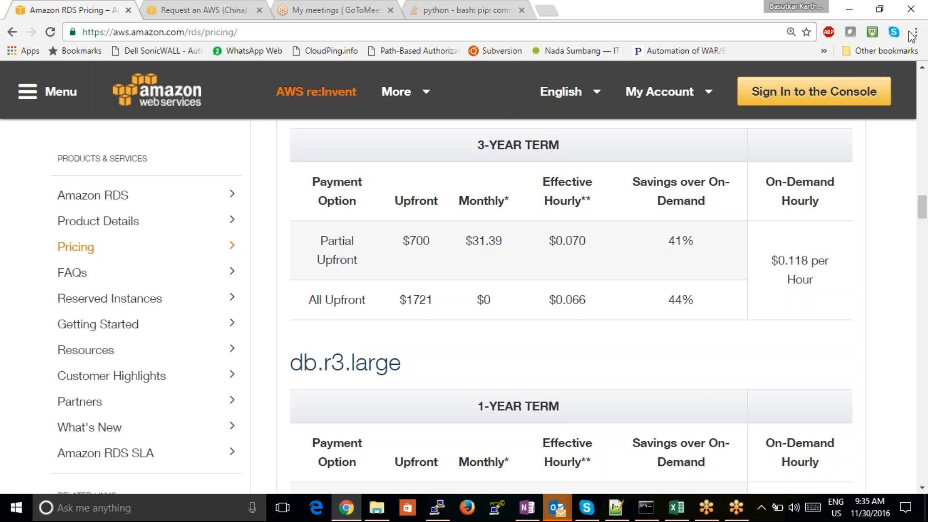
- Highlight the 1-year No Upfront option and its monthly charge, plus the 3-year Partial Upfront and All Upfront options
left_click_drag(923, 210, 923, 200)
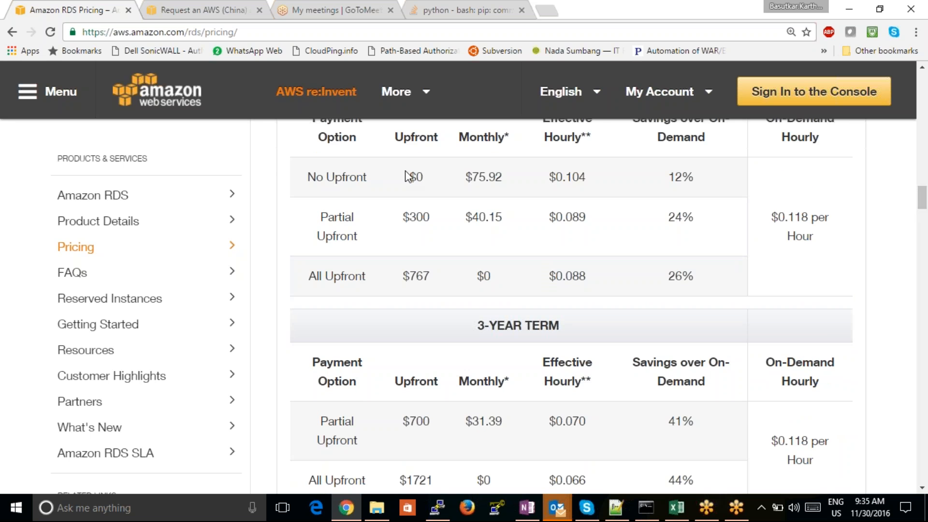
left_click_drag(376, 178, 303, 177)
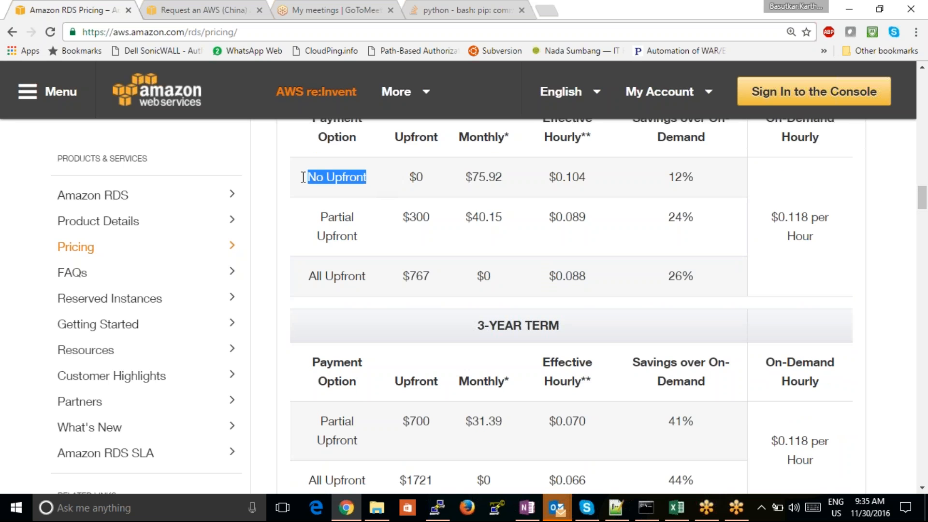
left_click_drag(503, 177, 472, 177)
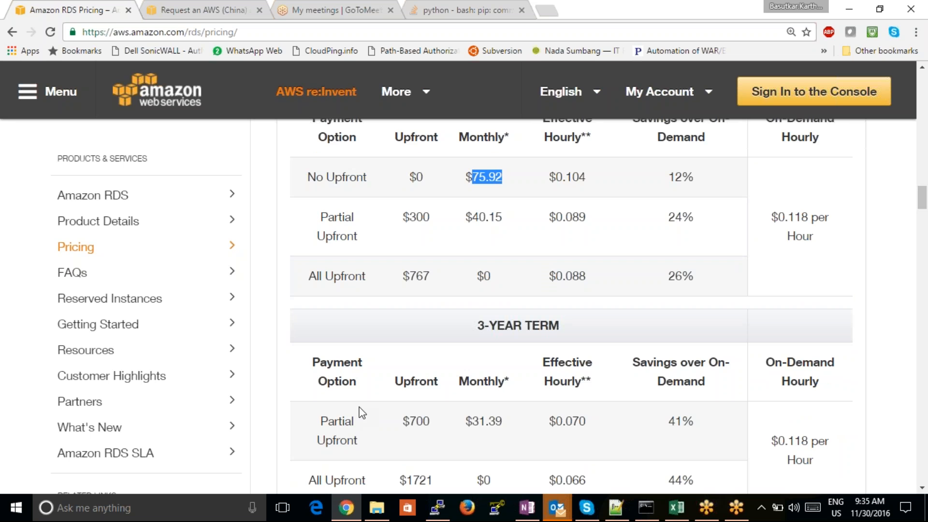
left_click_drag(357, 441, 325, 421)
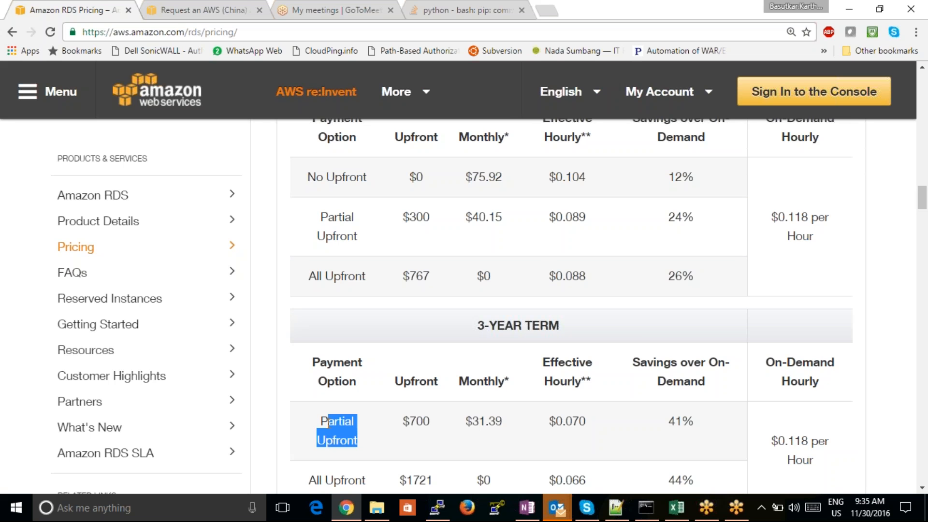
left_click_drag(361, 480, 309, 480)
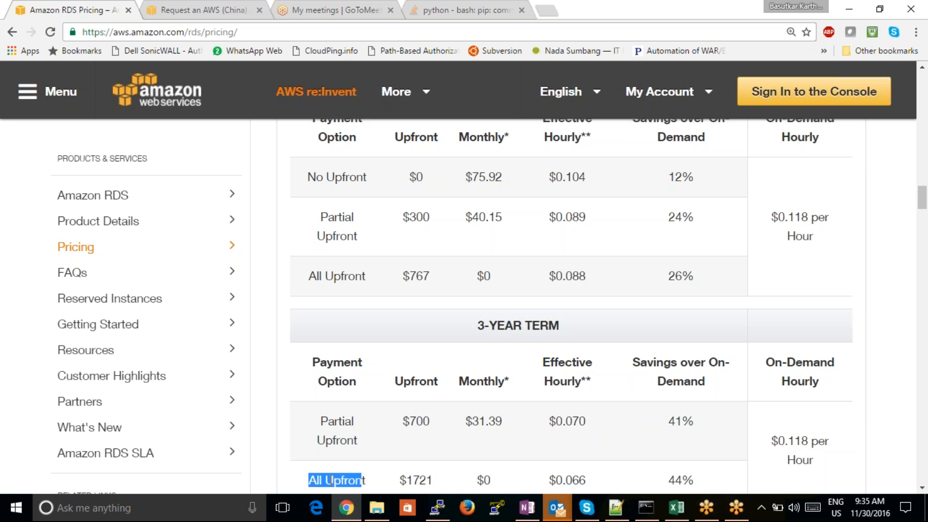
- Highlight the 3-year upfront charges, the Partial Upfront monthly charge, and the savings percentages of the All Upfront and Partial Upfront options
left_click_drag(434, 480, 407, 480)
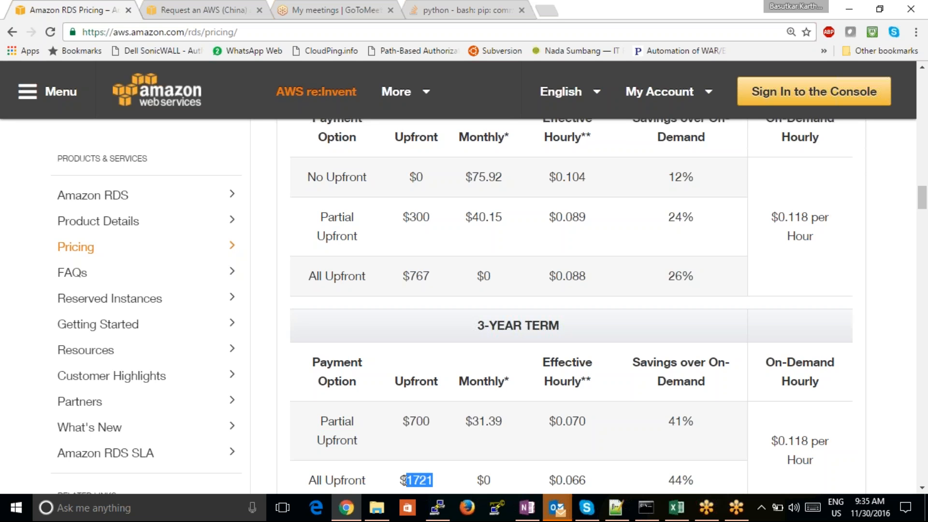
left_click(434, 425)
left_click_drag(434, 425, 409, 424)
left_click_drag(499, 425, 470, 425)
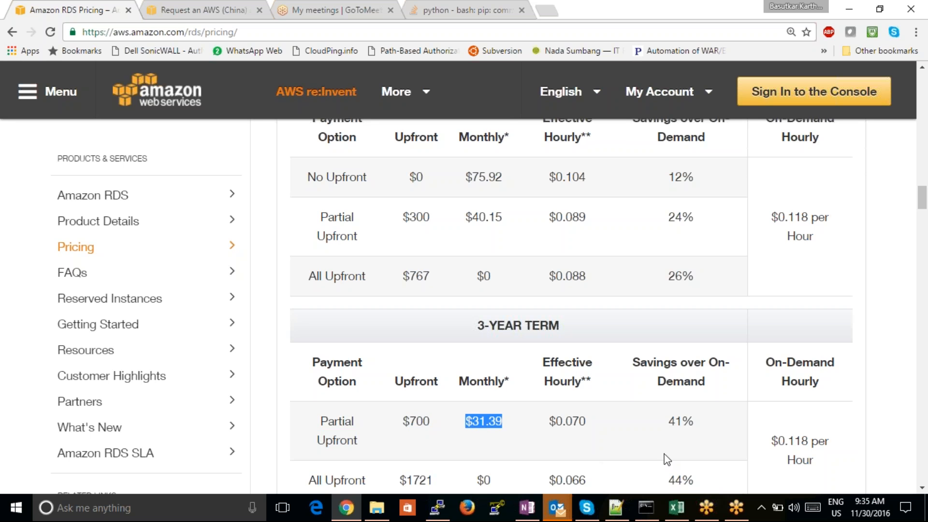
left_click_drag(696, 481, 669, 481)
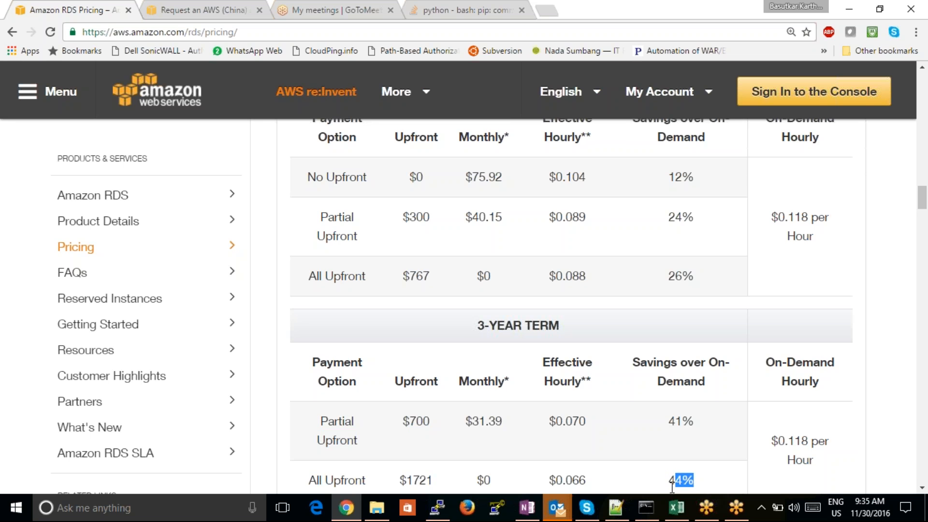
left_click_drag(696, 421, 666, 420)
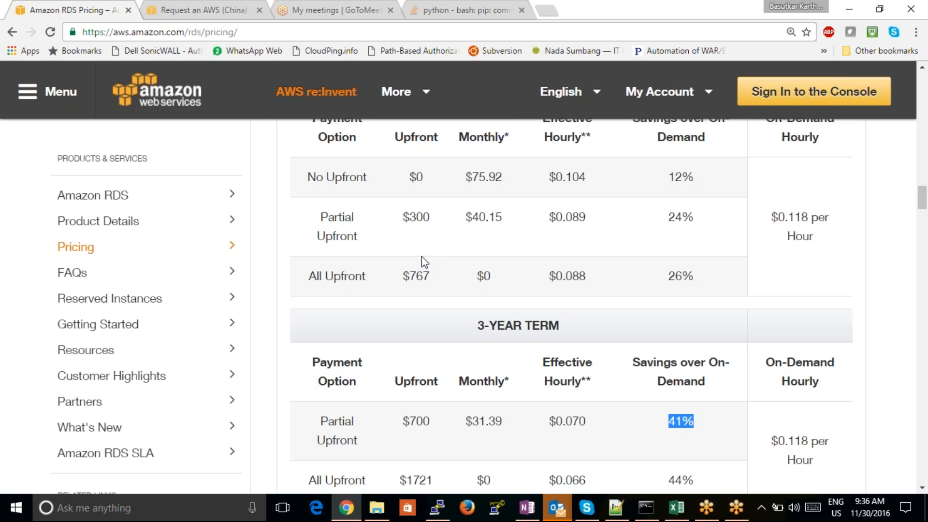
left_click(220, 11)
left_click(92, 11)
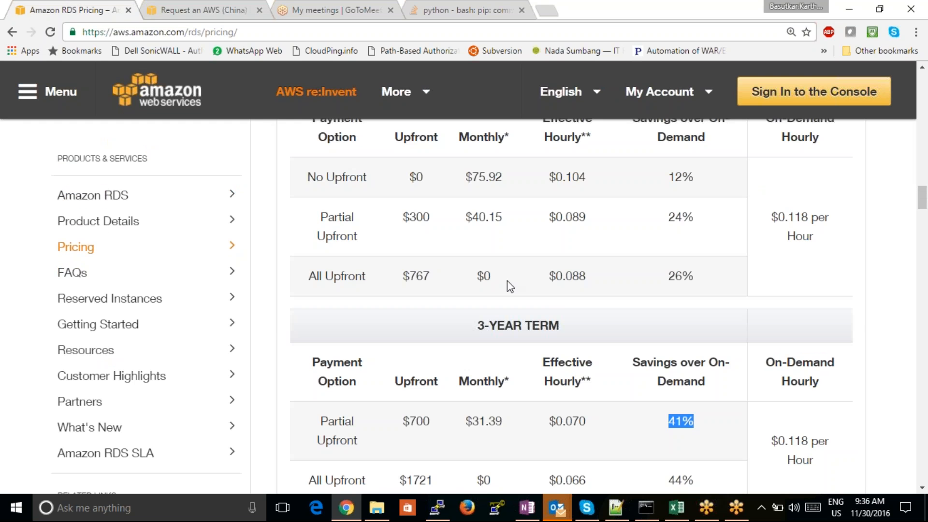
left_click(915, 15)
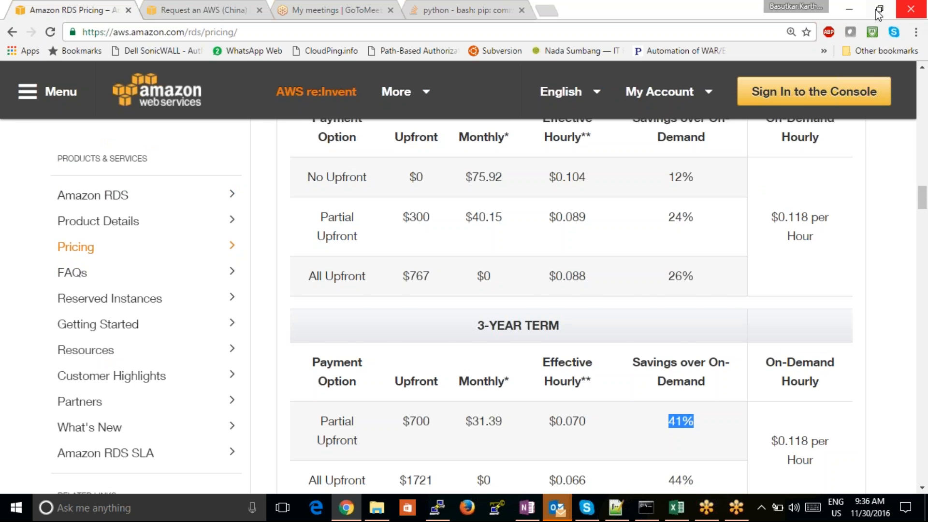
left_click(851, 8)
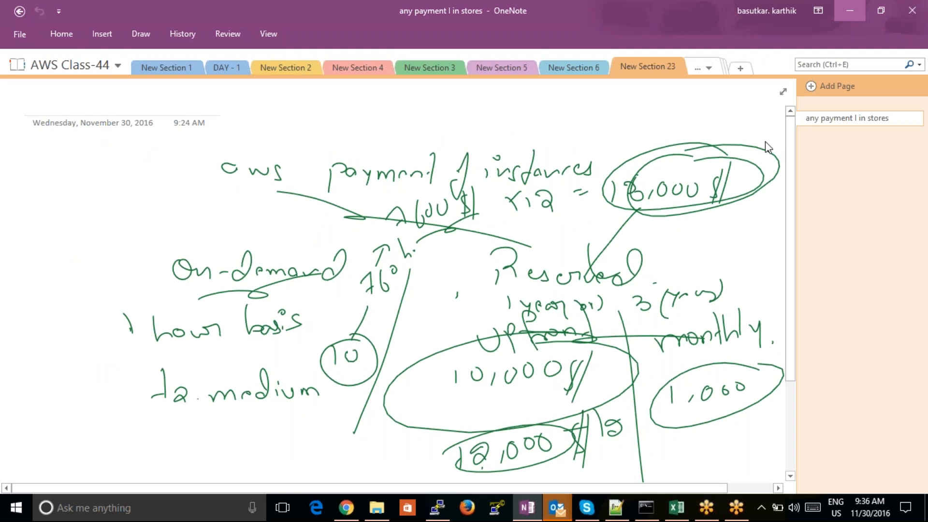
left_click(346, 508)
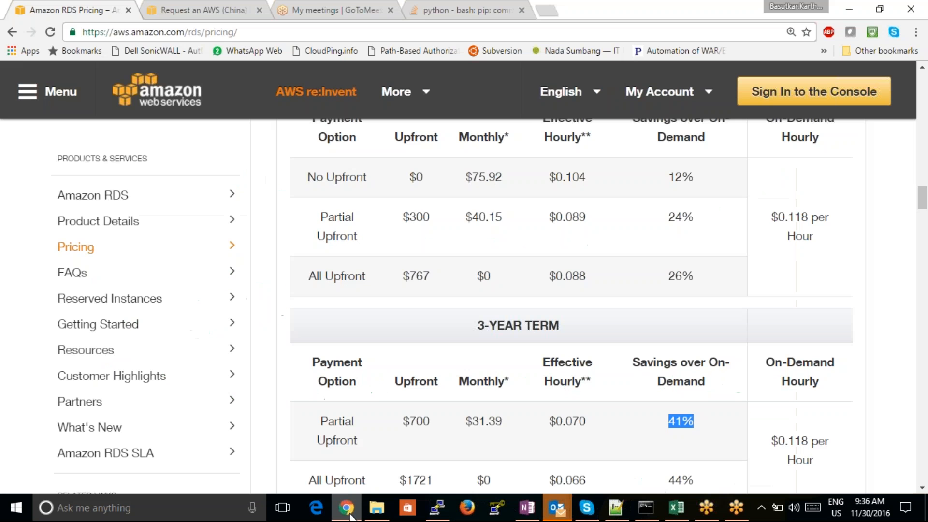
left_click(205, 11)
left_click(54, 8)
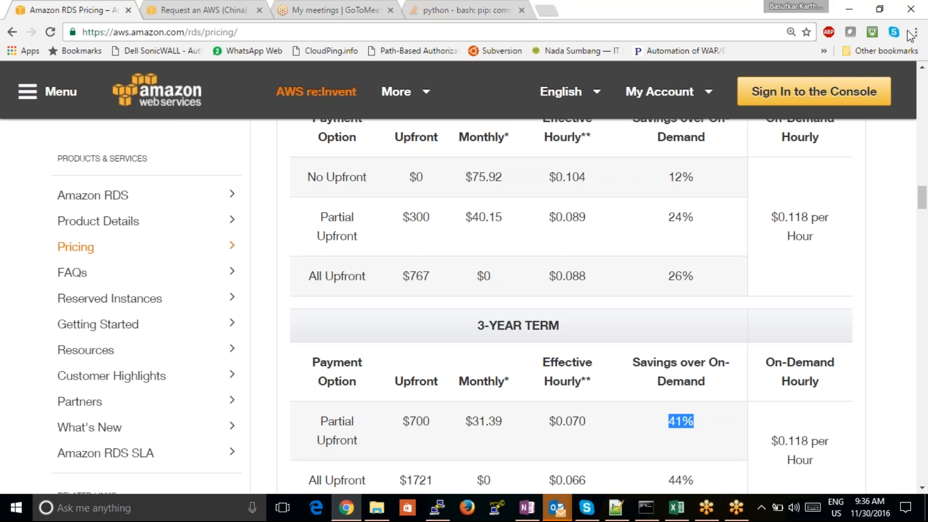
- Open the AWS Management Console, briefly highlight the Database group among all services, and clear the selection
left_click(865, 97)
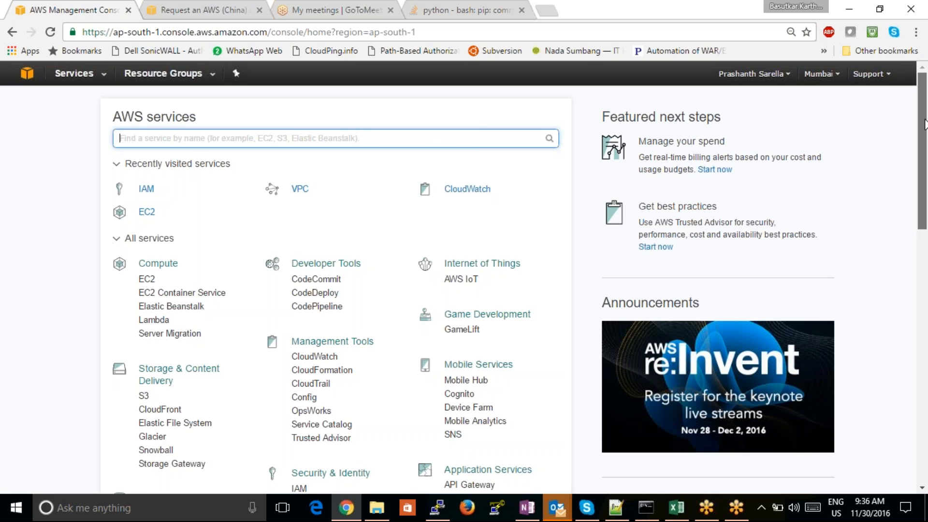
left_click_drag(924, 125, 924, 169)
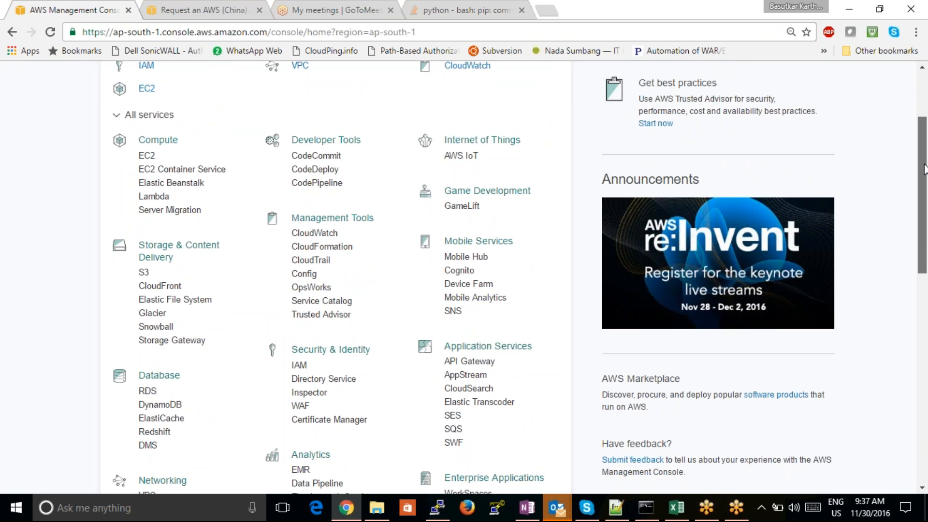
left_click_drag(924, 169, 924, 187)
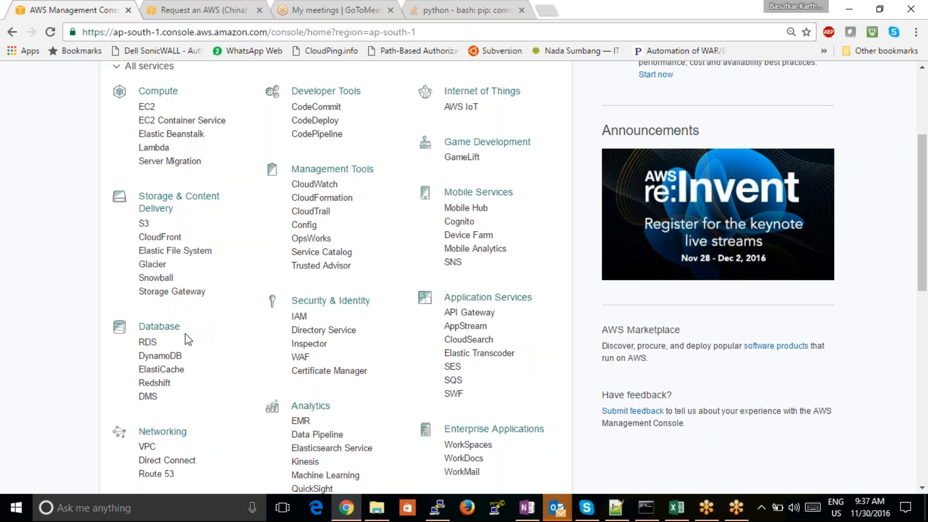
left_click_drag(184, 333, 116, 326)
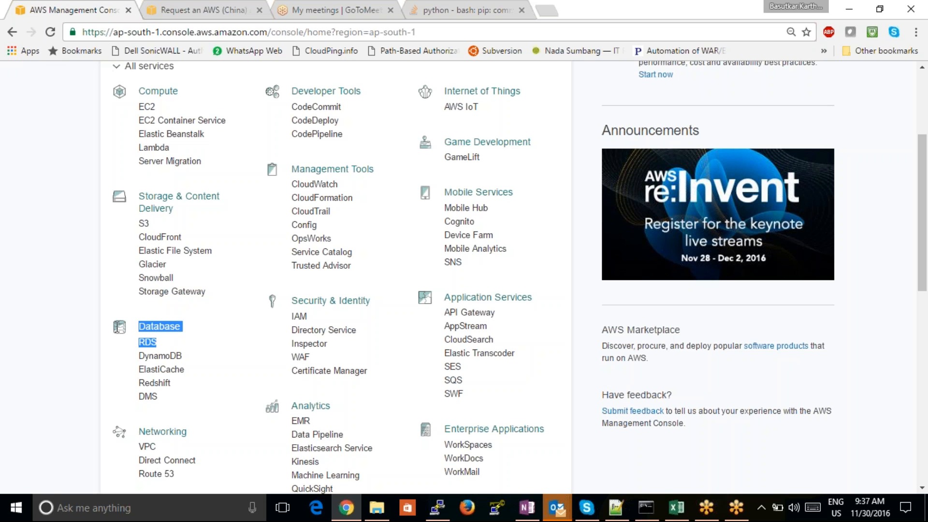
left_click(127, 367)
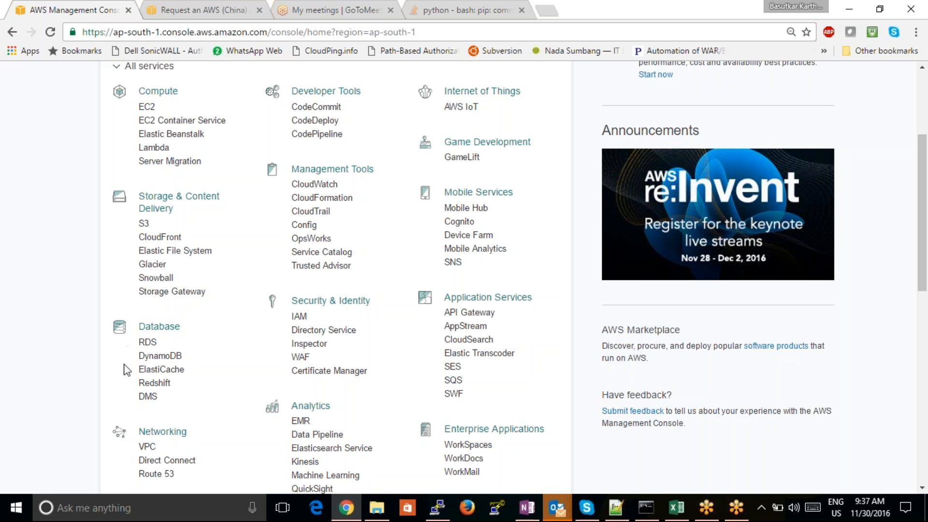
- Open the RDS service and look over its introduction page down to the Documentation & Support section
left_click(152, 342)
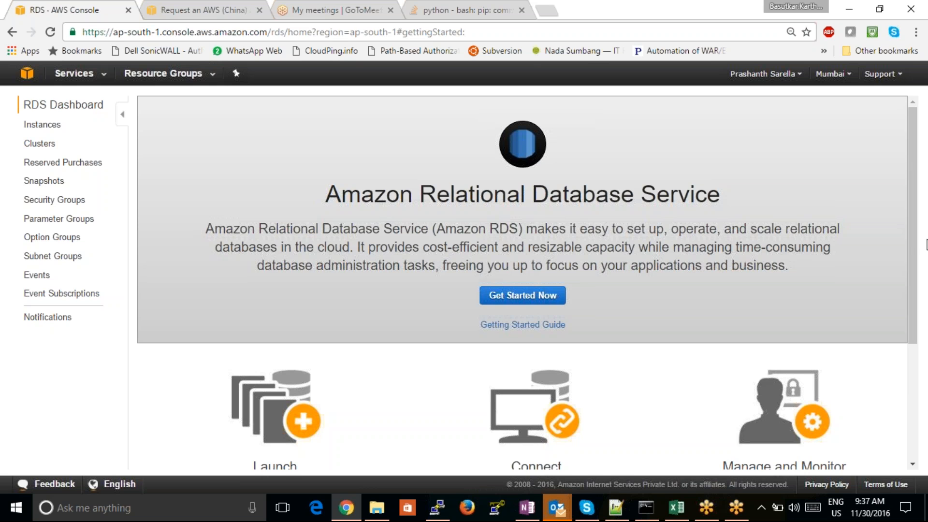
scroll(911, 252, "down", 2)
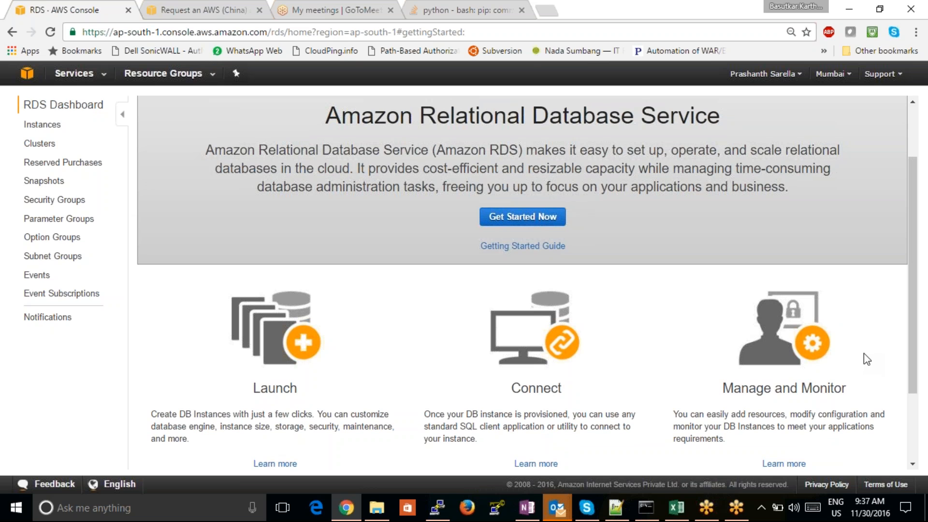
scroll(918, 297, "down", 2)
scroll(918, 297, "down", 2)
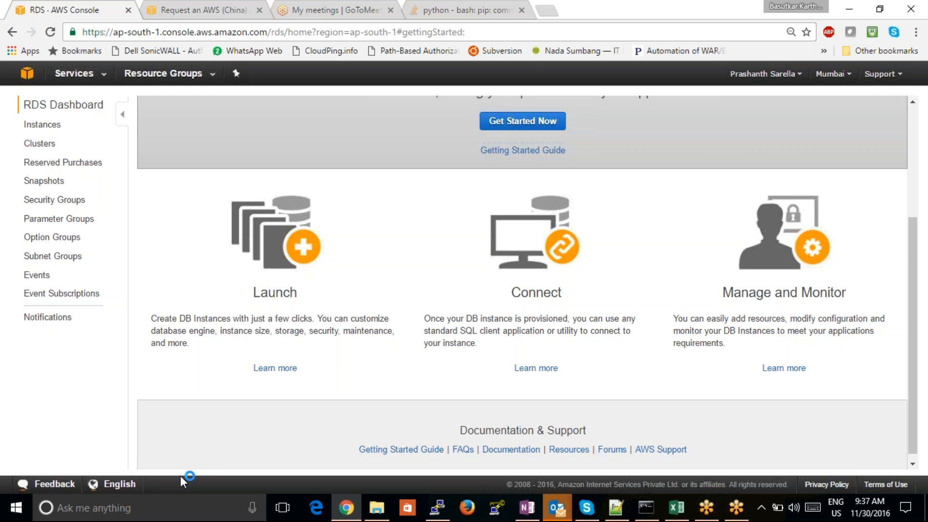
left_click_drag(912, 293, 843, 95)
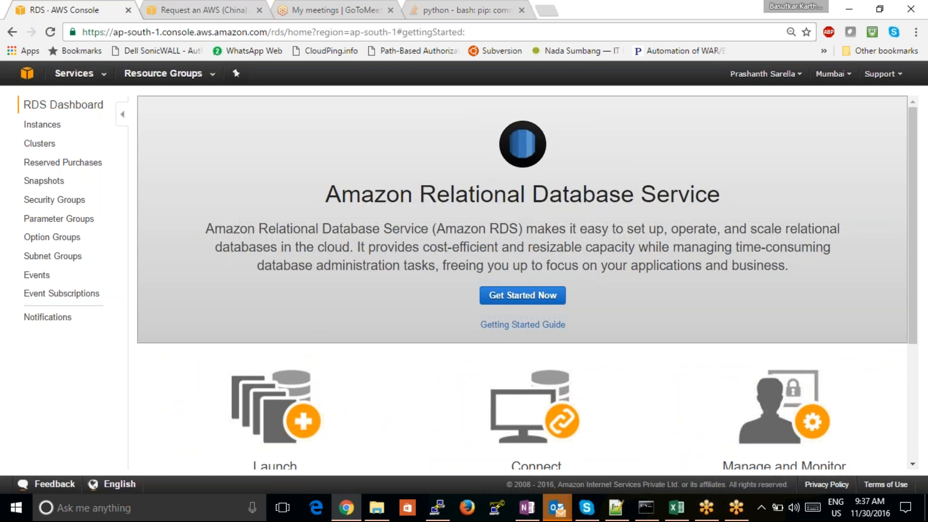
- Return to the console home and open the list of running EC2 instances in the Mumbai region
left_click(26, 74)
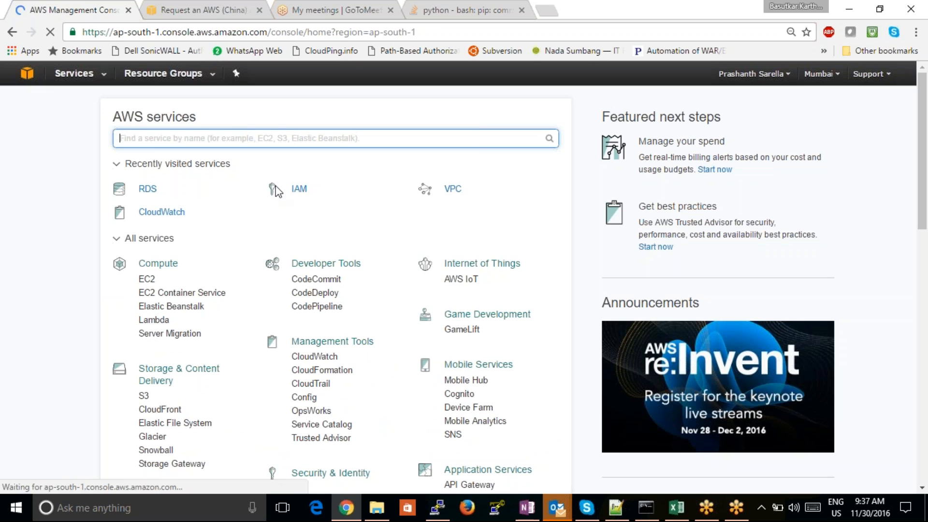
left_click(146, 282)
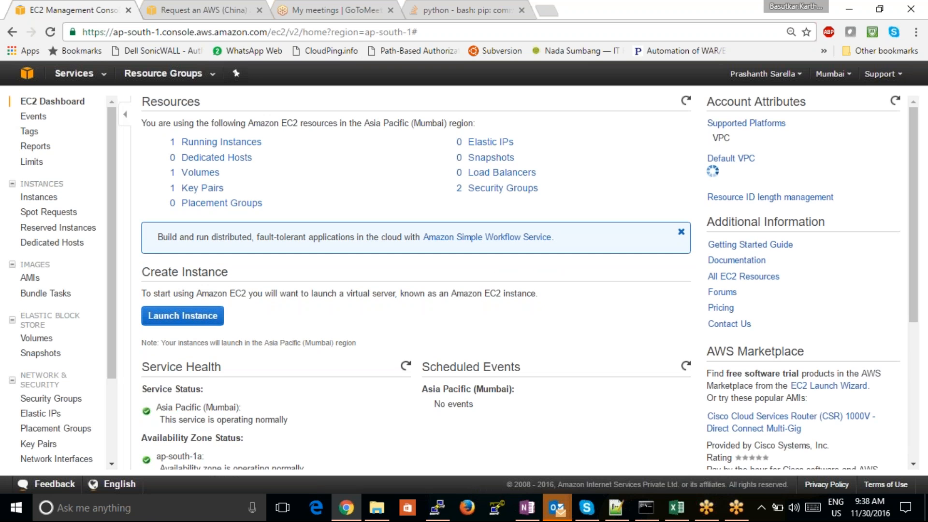
left_click(221, 141)
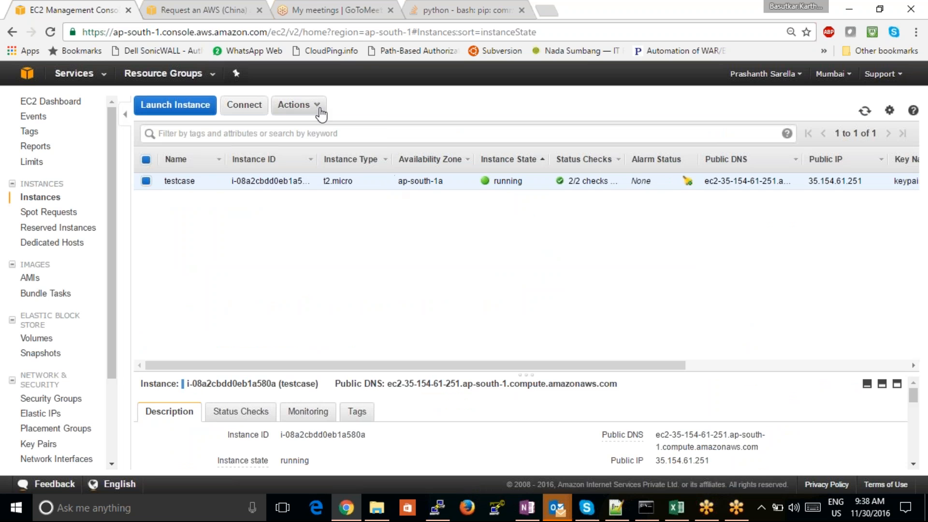
- Stop the running testcase instance and accept the confirmation
left_click(297, 105)
mouse_move(337, 174)
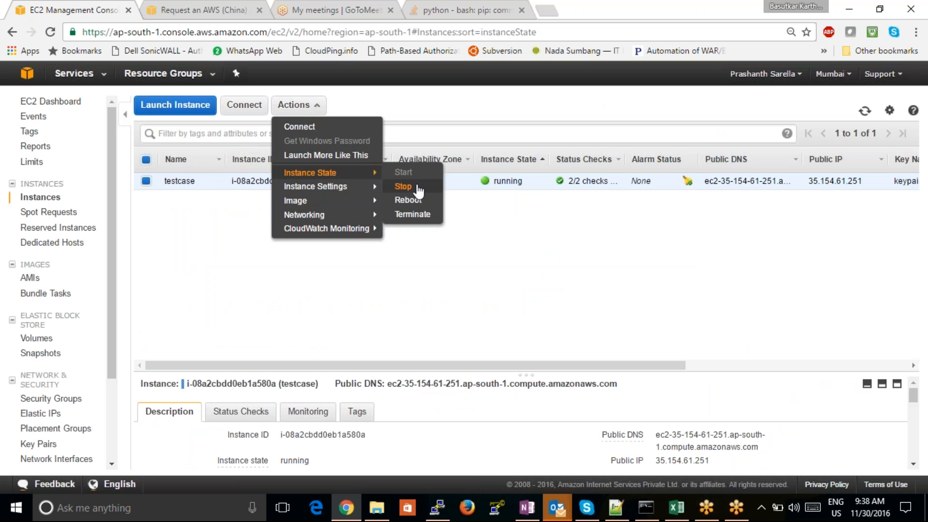
left_click(416, 188)
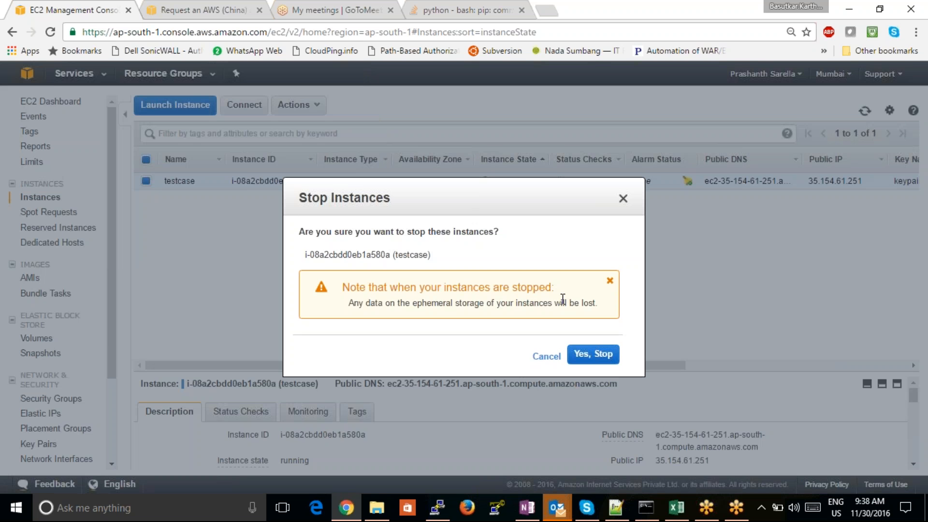
left_click(597, 357)
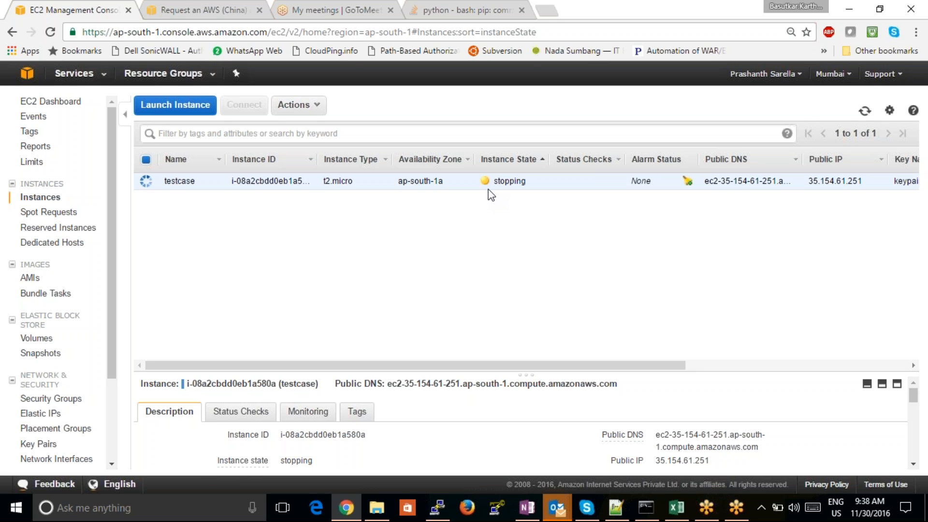
- View the EC2 volumes, and start a purchase from the Reserved Instances page
left_click(42, 340)
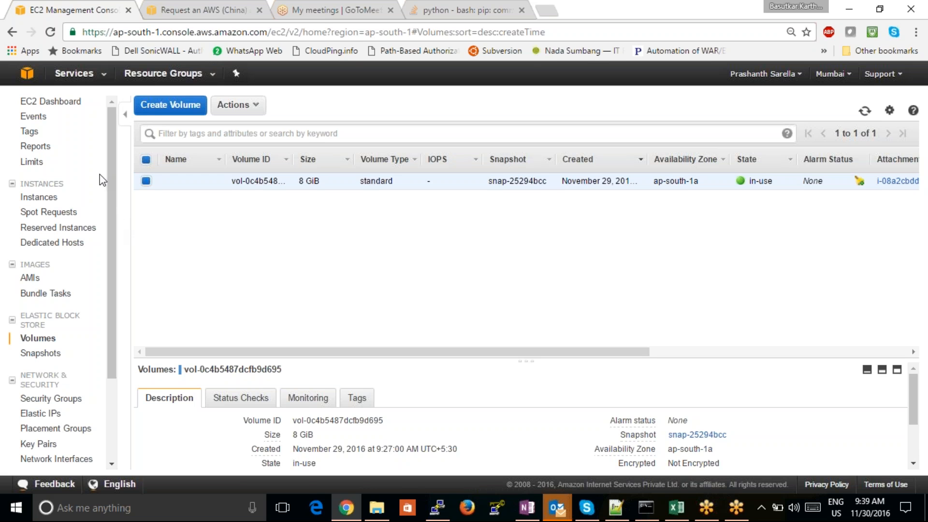
left_click(72, 235)
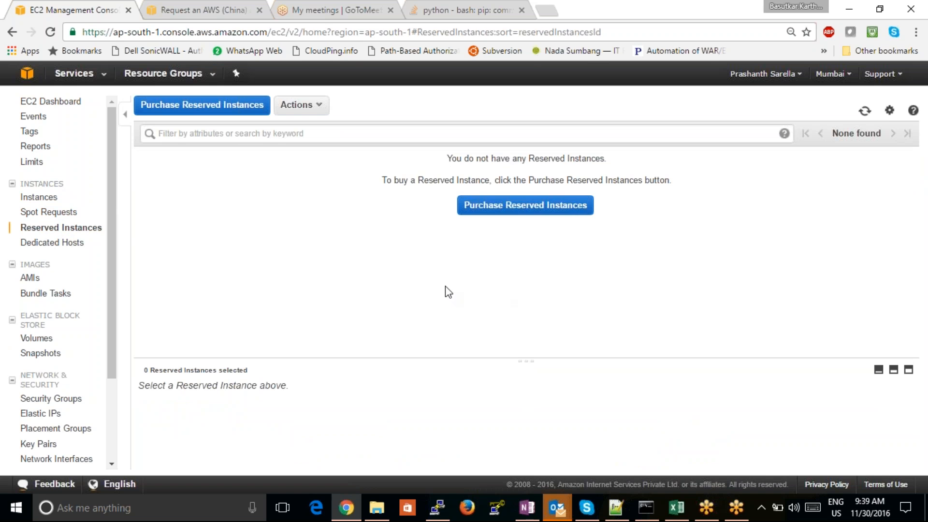
left_click(528, 207)
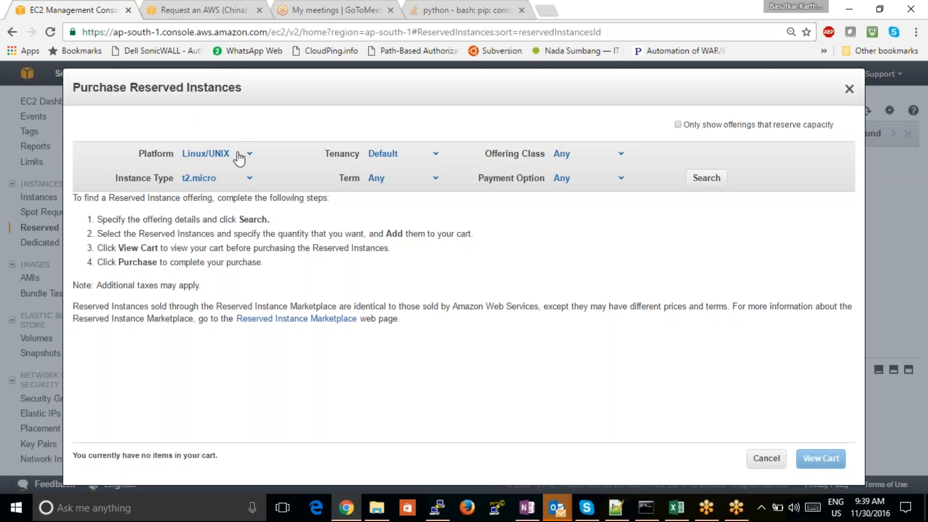
- Examine the platform, instance type, tenancy and offering class choices for the reserved instance, keeping Default tenancy and Any offering class
left_click(239, 157)
left_click(242, 179)
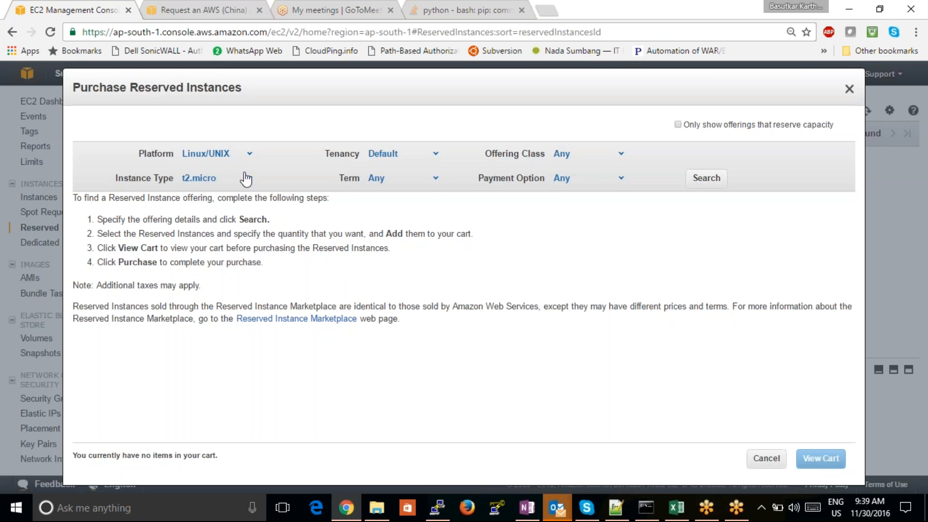
left_click(416, 156)
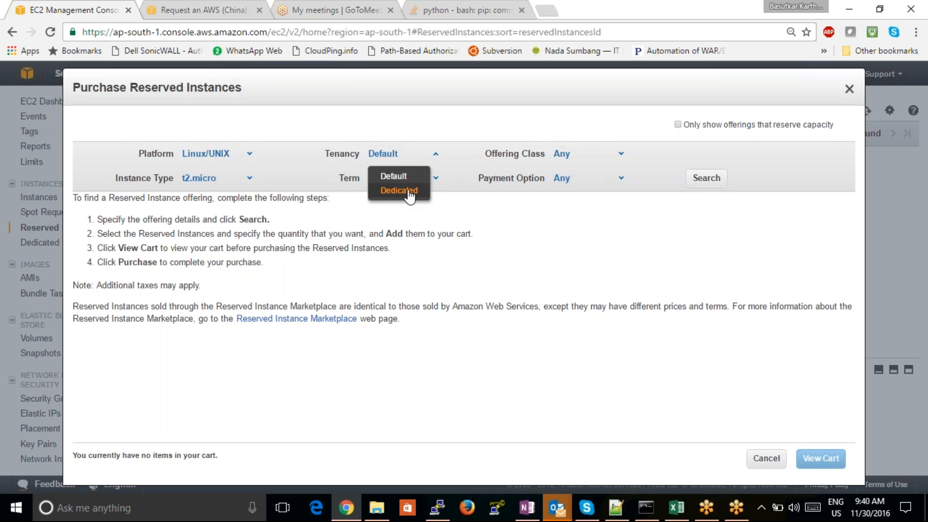
left_click(404, 179)
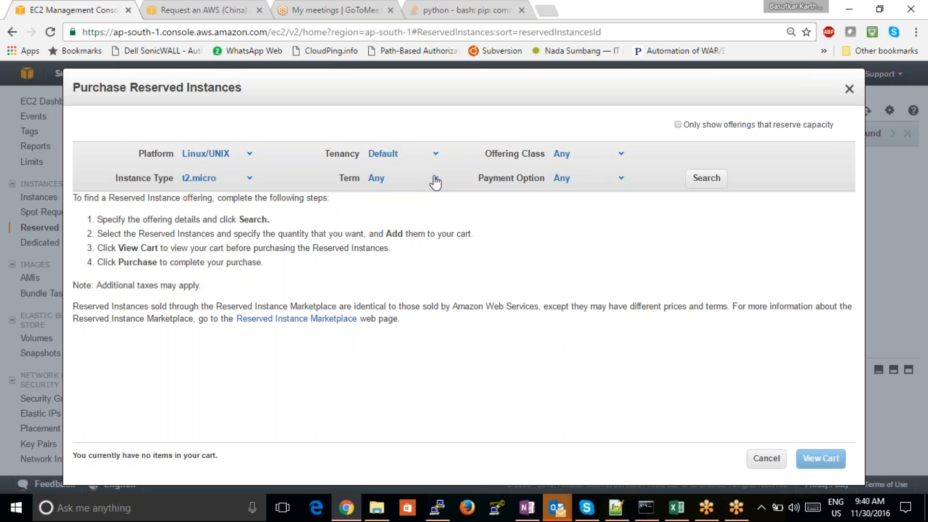
left_click(583, 161)
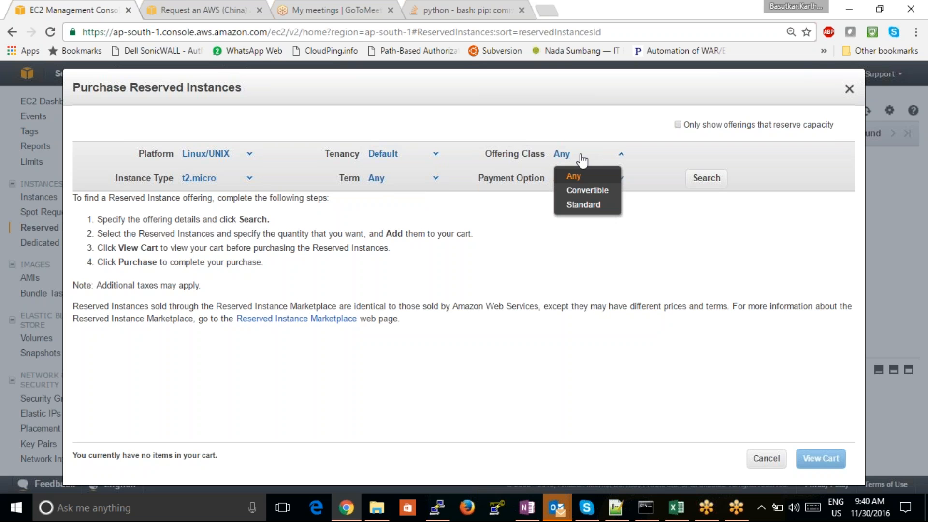
left_click(582, 157)
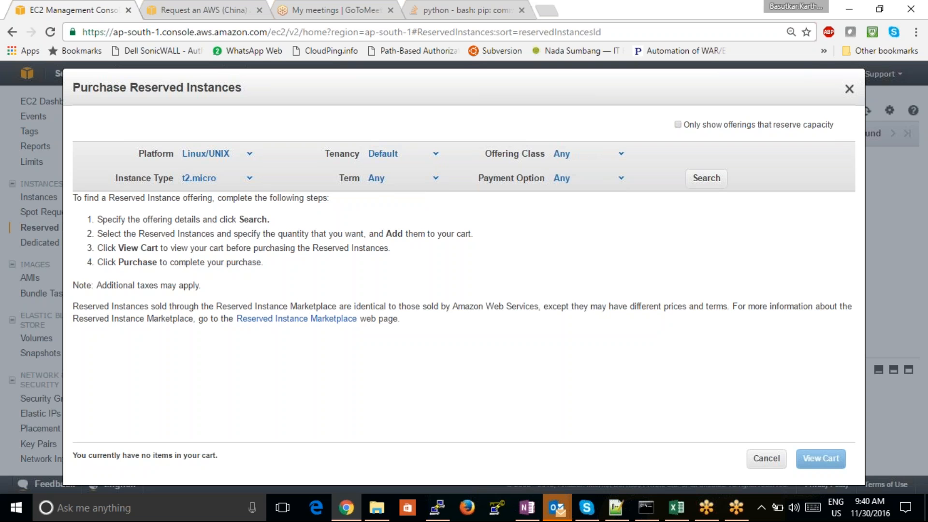
- Try t2.nano as the reserved instance type, check the term choices, and set the instance type to c4.4xlarge
left_click(231, 181)
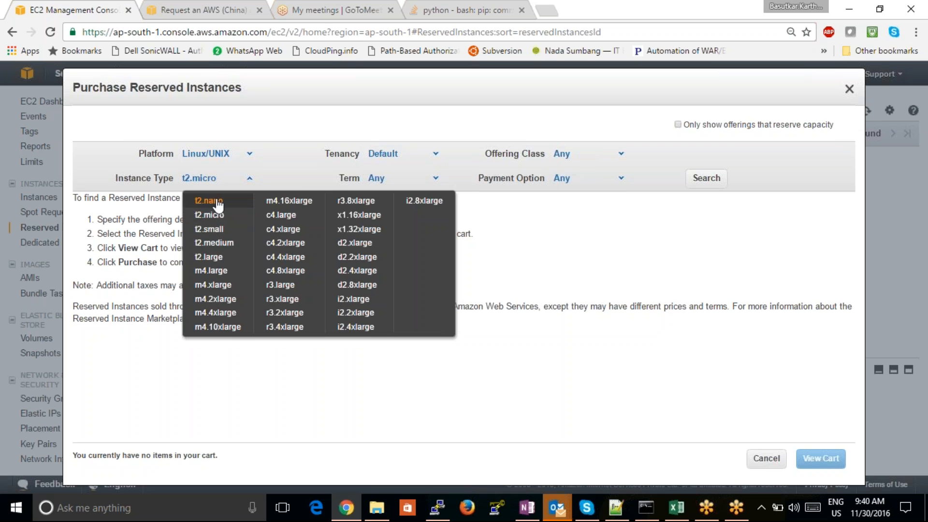
left_click(218, 204)
left_click(385, 183)
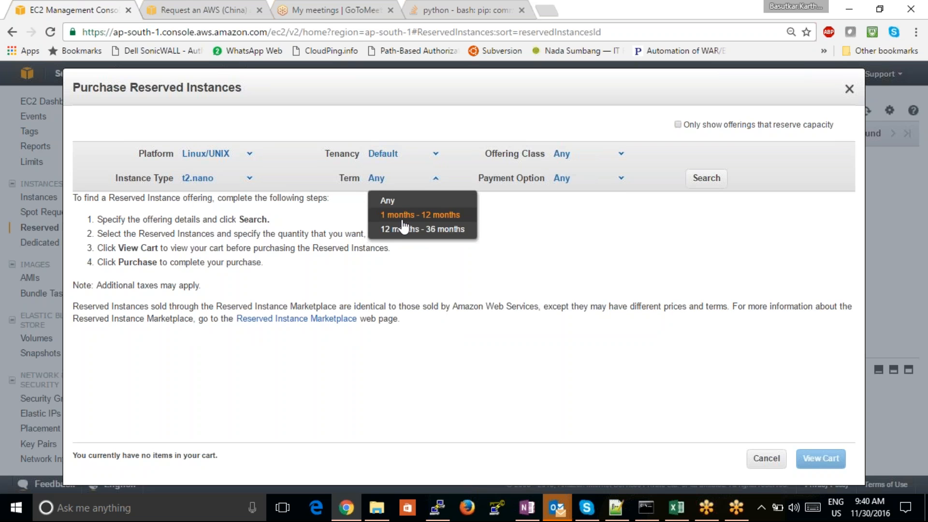
left_click(248, 178)
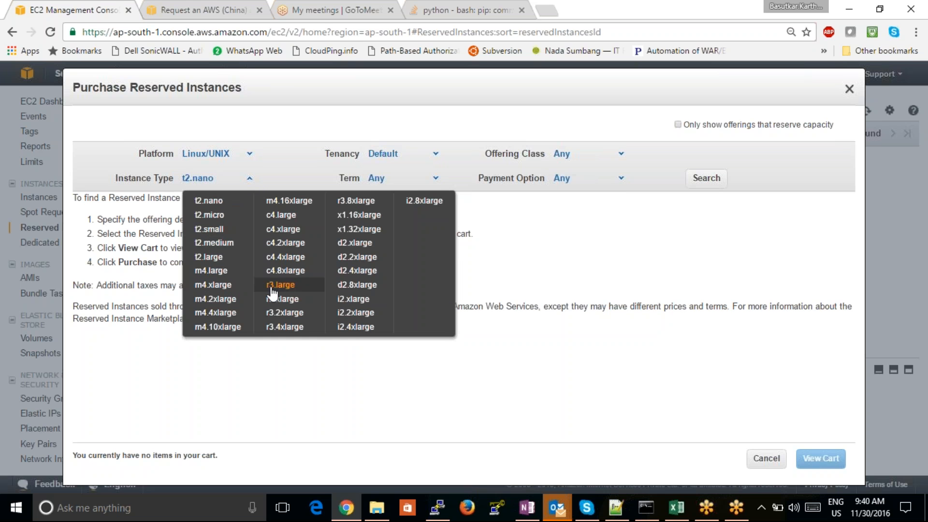
left_click(280, 257)
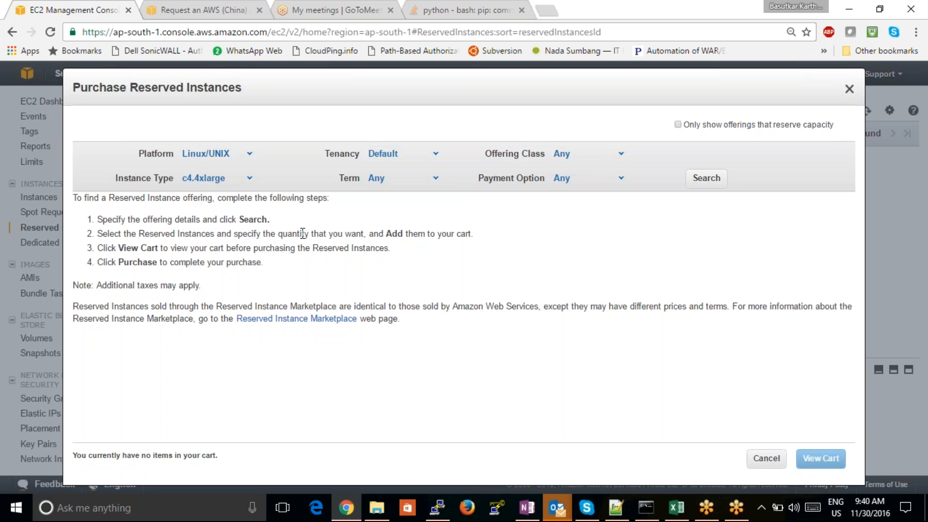
- Set the reserved instance type to t2.nano and the term to 1 months - 12 months
left_click(376, 179)
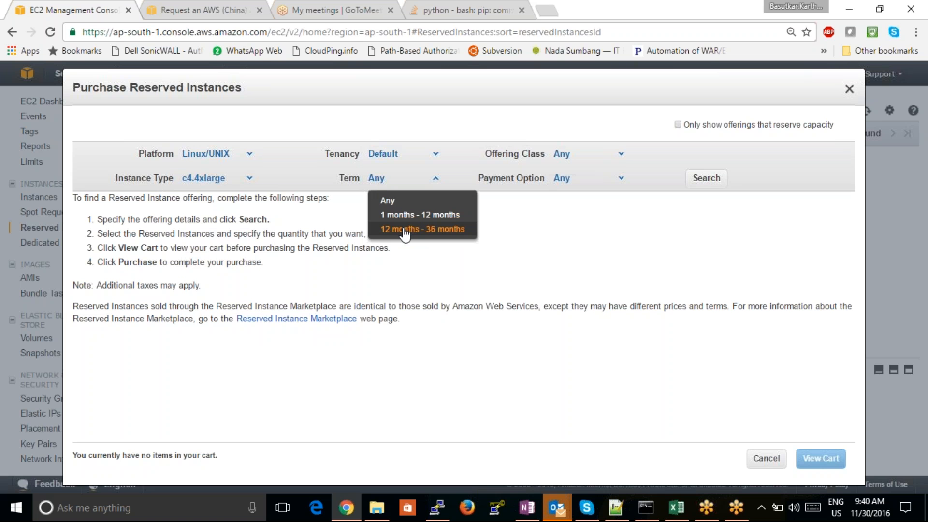
left_click(249, 179)
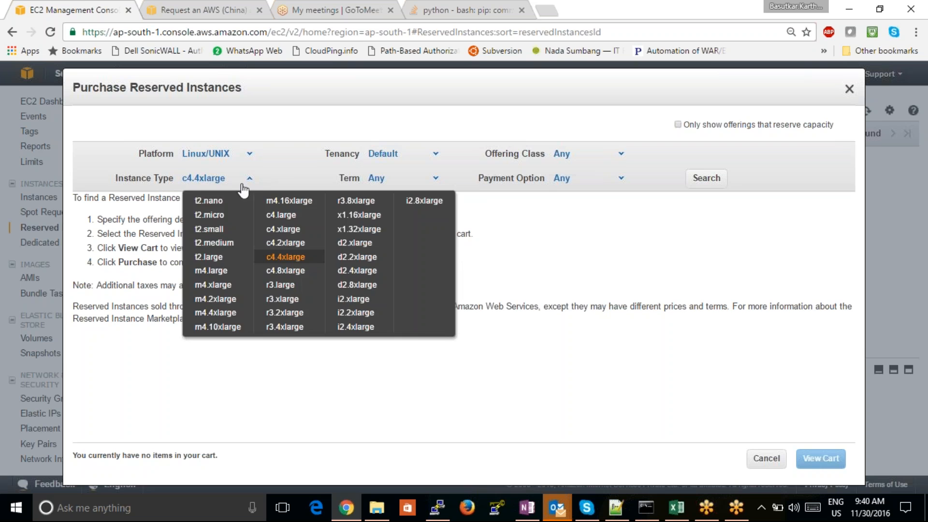
left_click(212, 201)
left_click(408, 179)
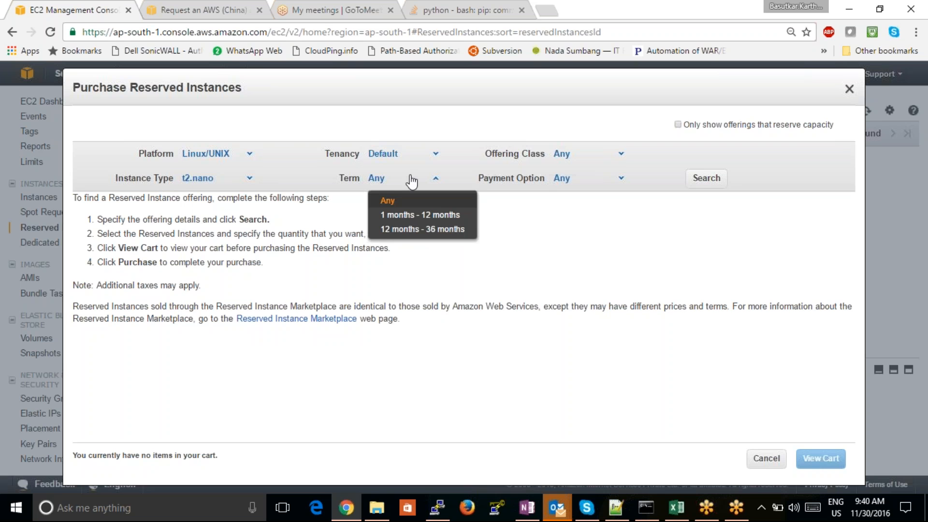
left_click(437, 216)
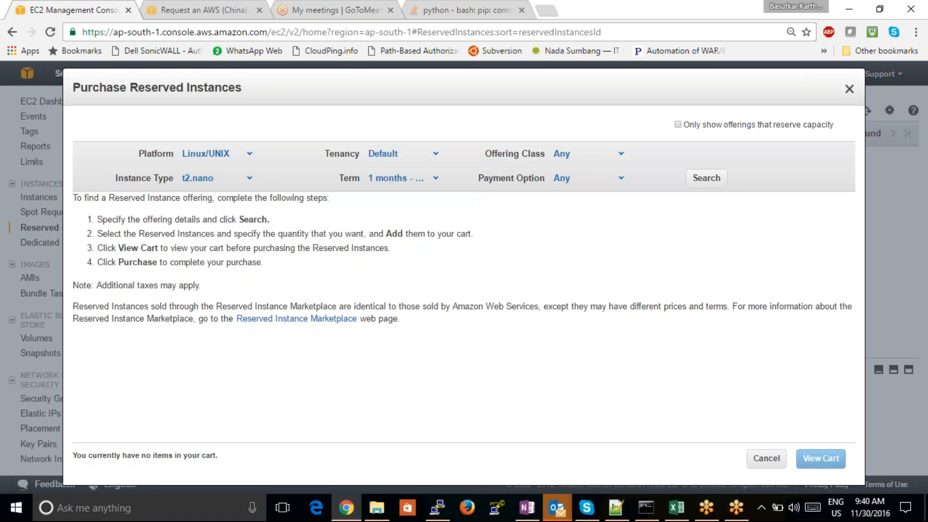
- Review the payment options for the reserved instance and choose No Upfront
left_click(580, 184)
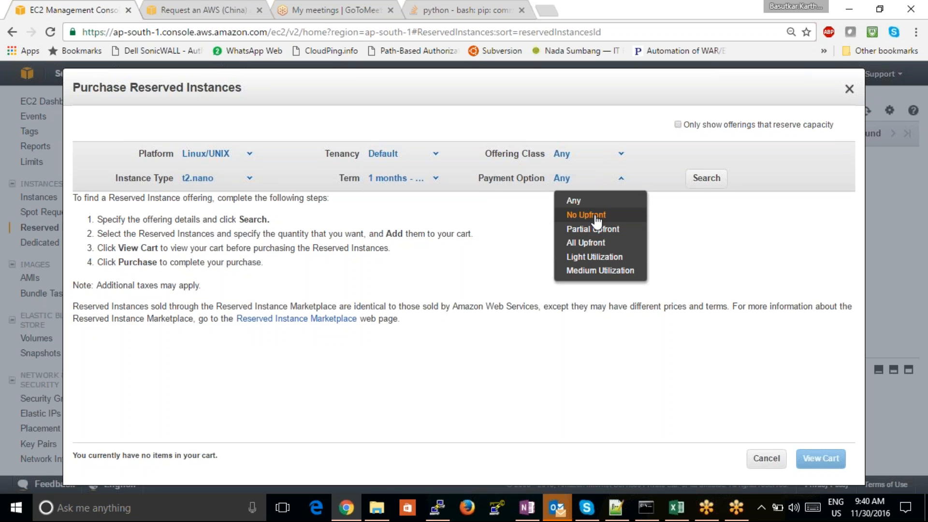
left_click(487, 242)
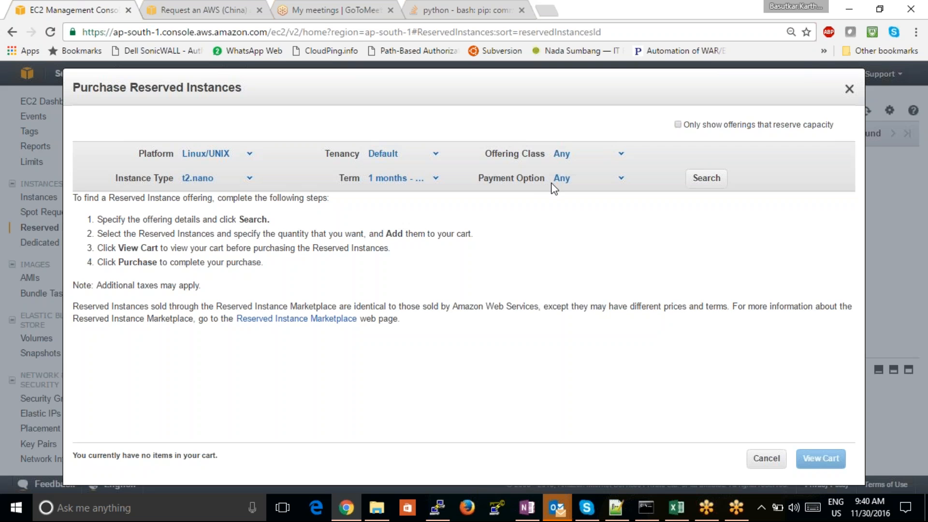
left_click(617, 180)
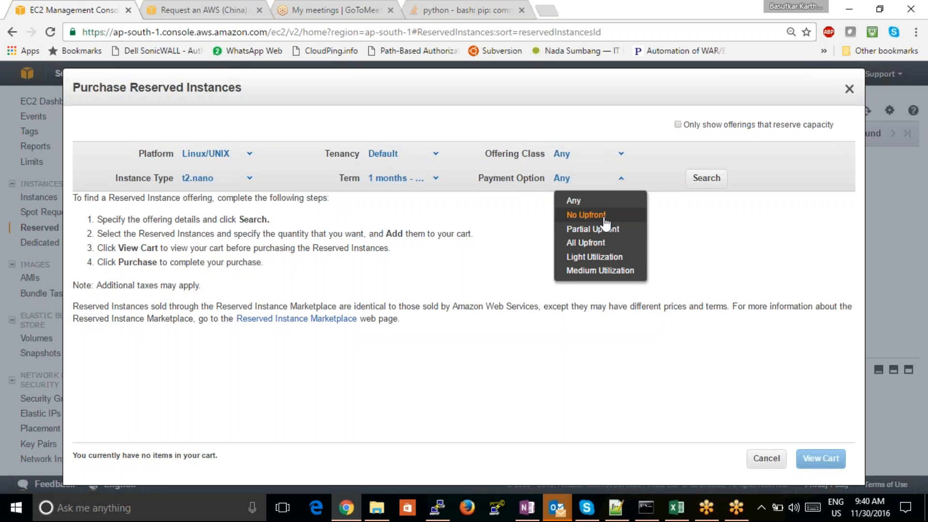
left_click(604, 216)
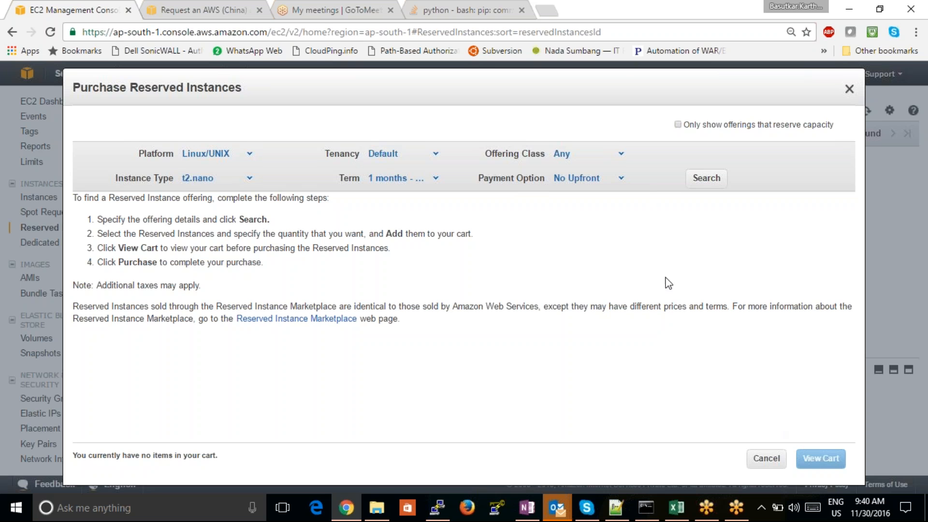
- Set the offering class to Standard and search for matching reserved instance offerings
left_click(617, 154)
left_click(592, 207)
left_click(695, 184)
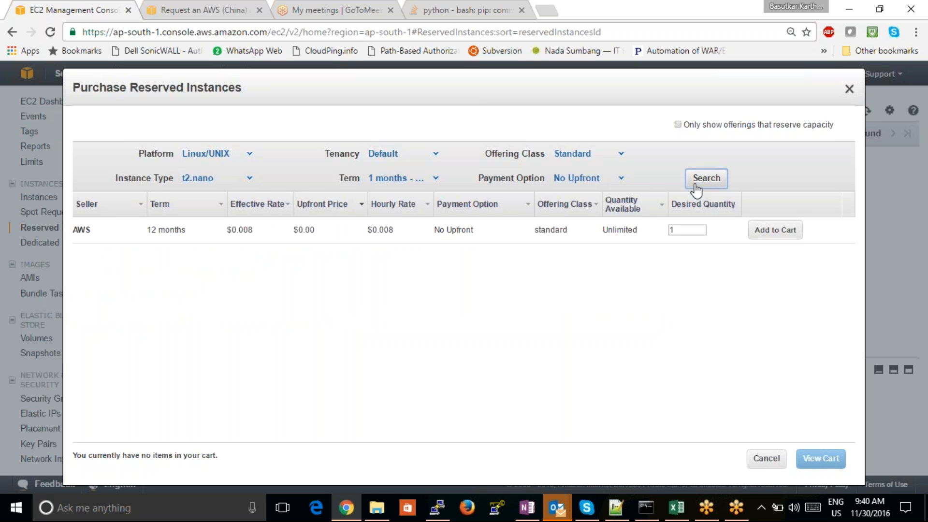
- Change the payment option to All Upfront, search the offerings again, and check the upfront price
left_click(580, 181)
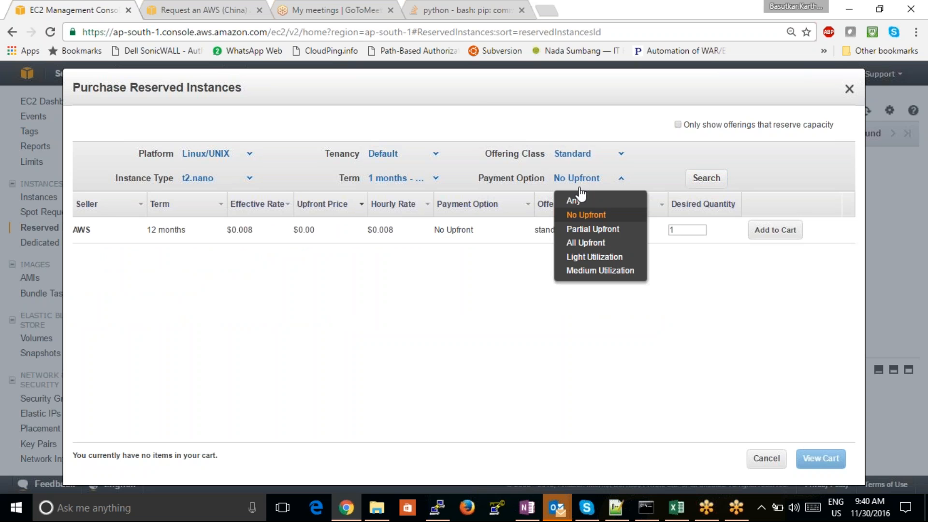
left_click(594, 242)
left_click(702, 181)
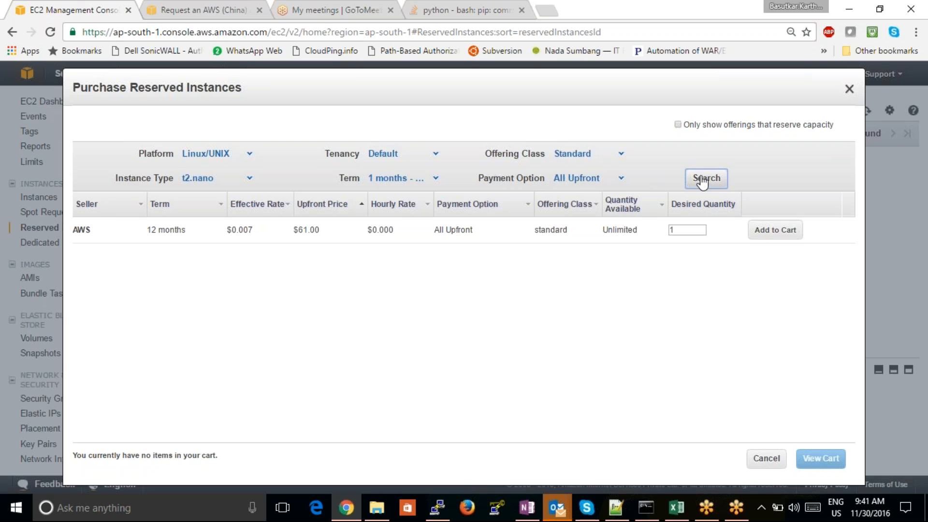
left_click_drag(324, 231, 298, 233)
- Check the term choices, keep 1 months - 12 months, and close the reserved instance purchase without buying
left_click(425, 183)
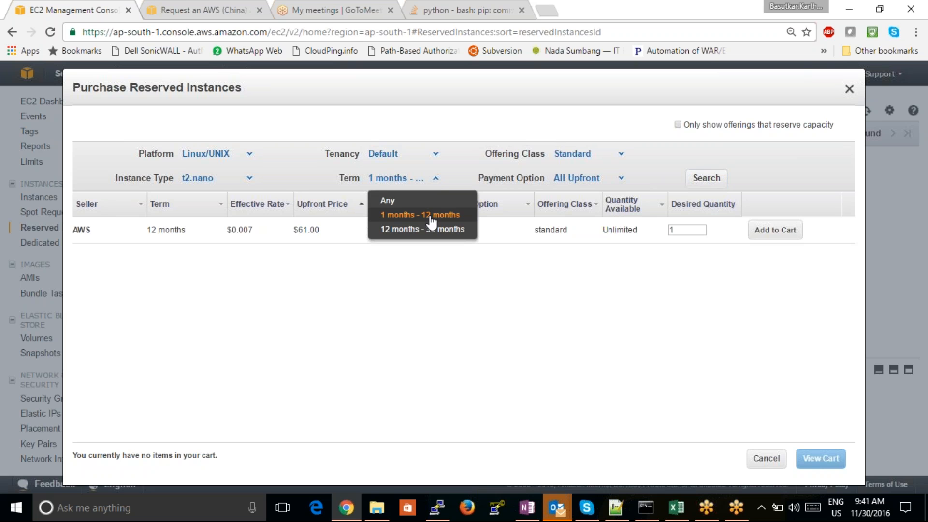
right_click(430, 217)
left_click(429, 216)
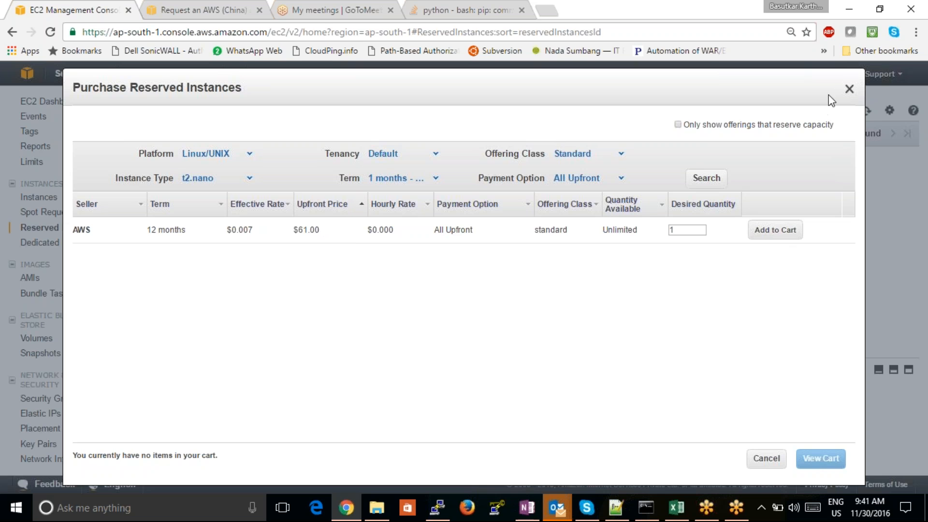
left_click(848, 90)
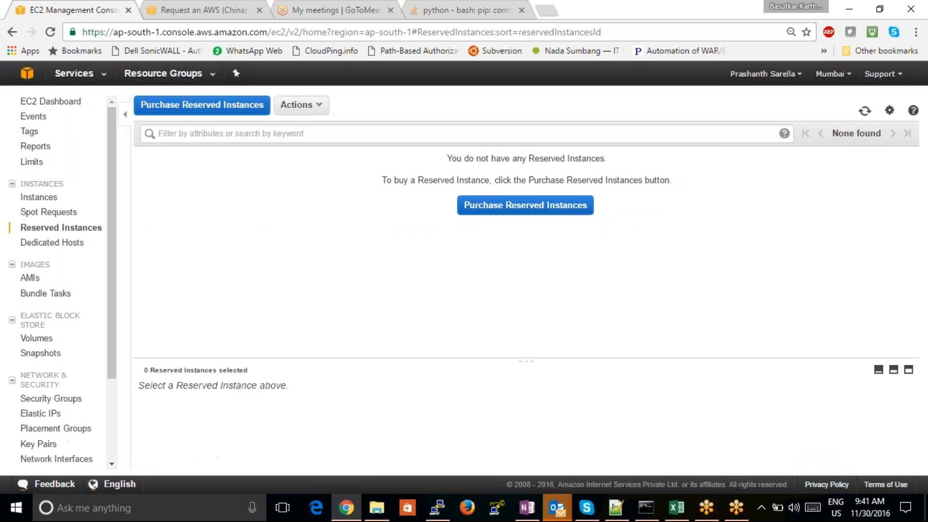
- Start allocating a host from the Dedicated Hosts page and examine the available instance types
left_click(78, 245)
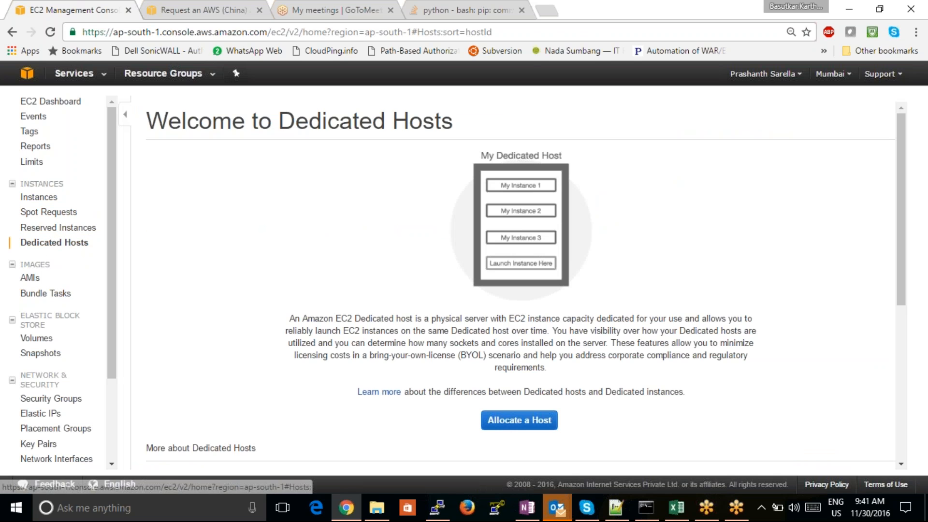
left_click(536, 422)
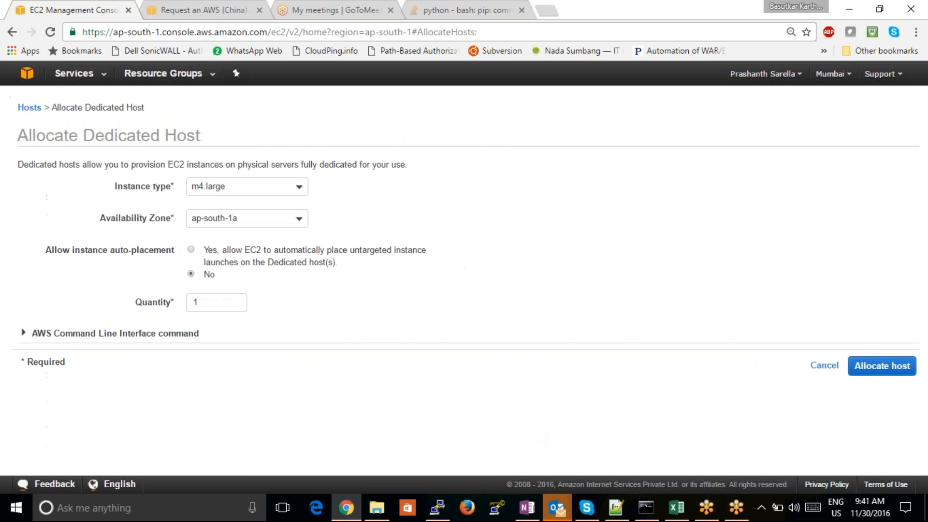
left_click(298, 188)
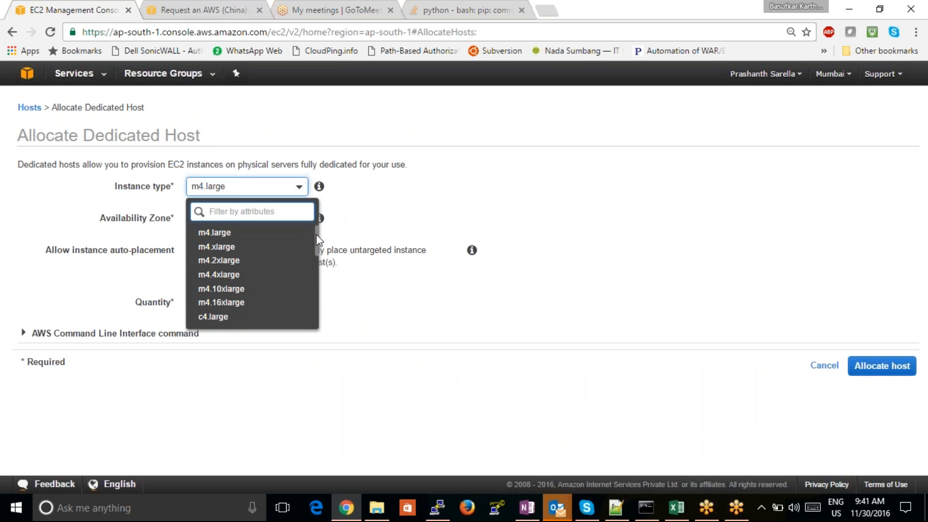
mouse_move(317, 240)
left_mouse_down()
mouse_move(315, 252)
mouse_move(315, 232)
left_mouse_up()
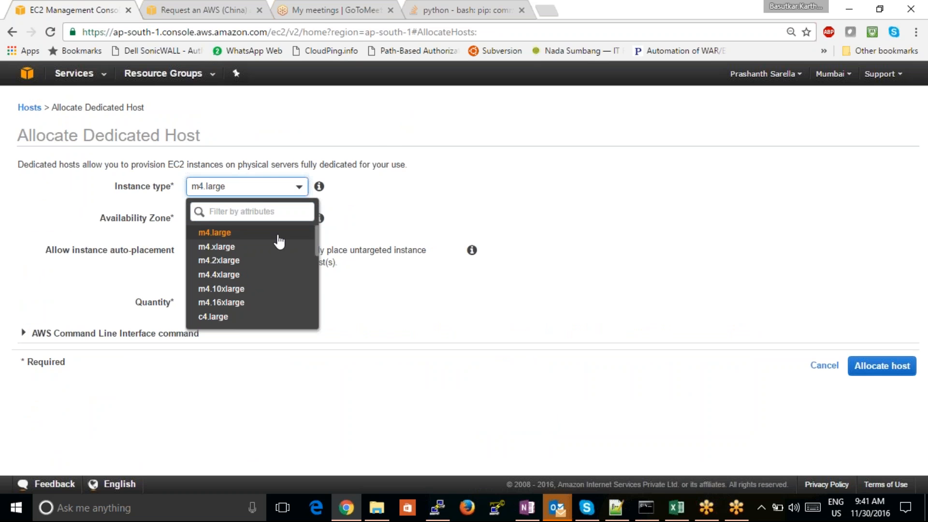
- Search the web for "instance types" in the AWS China sign-up tab and open the Amazon EC2 Instance Types page
left_click(241, 10)
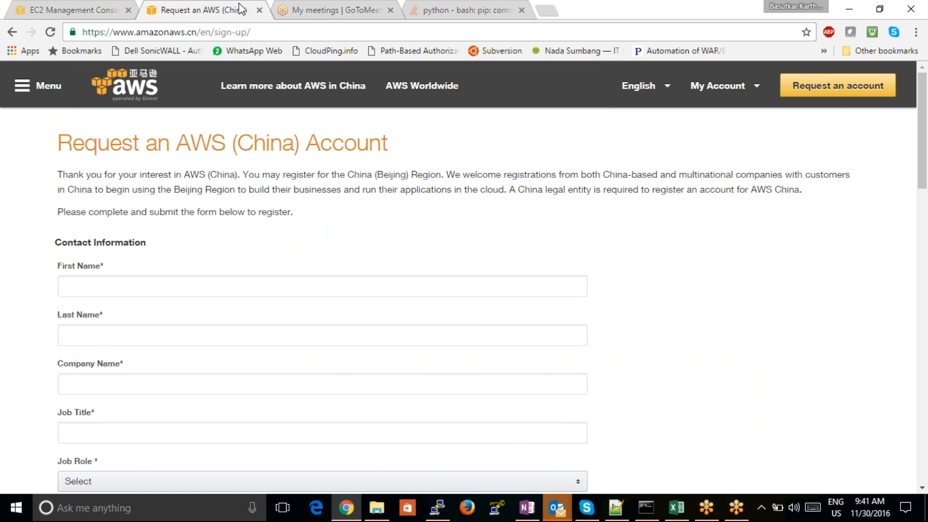
left_click(275, 32)
type("in")
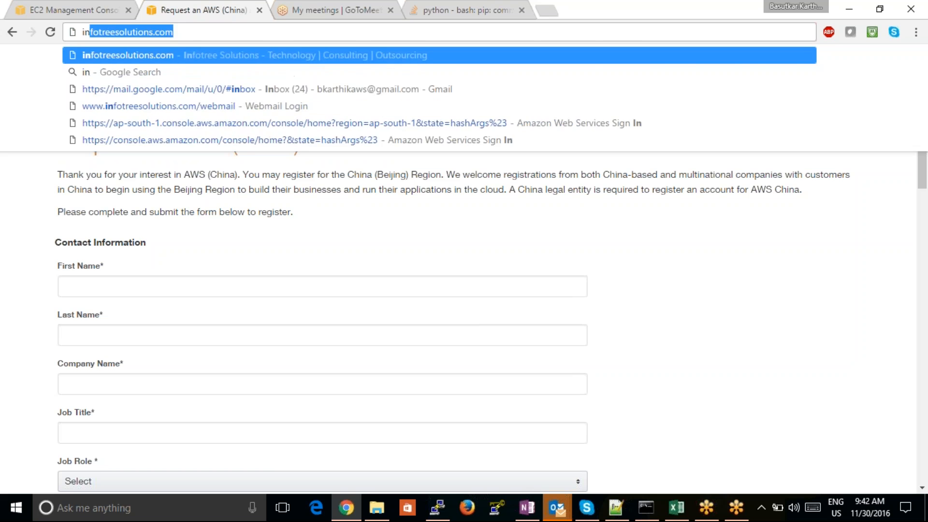
type("stance types")
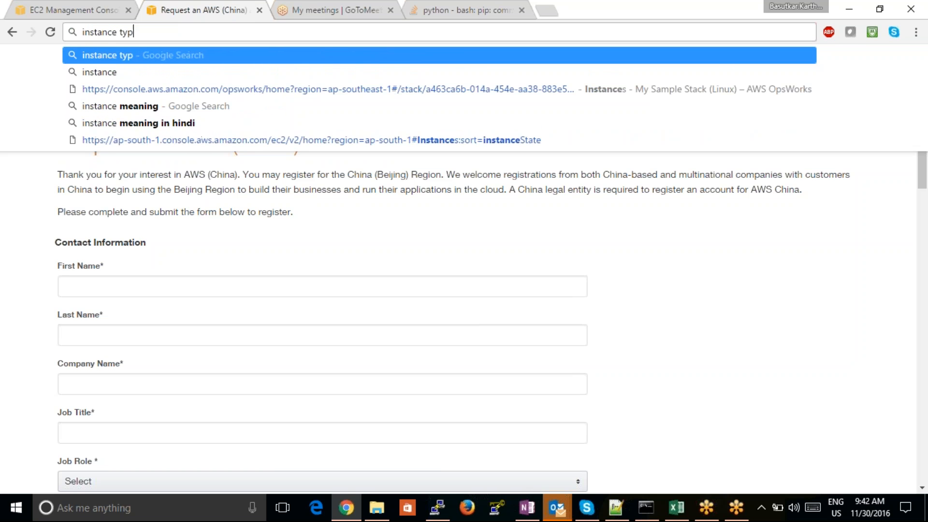
key("Return")
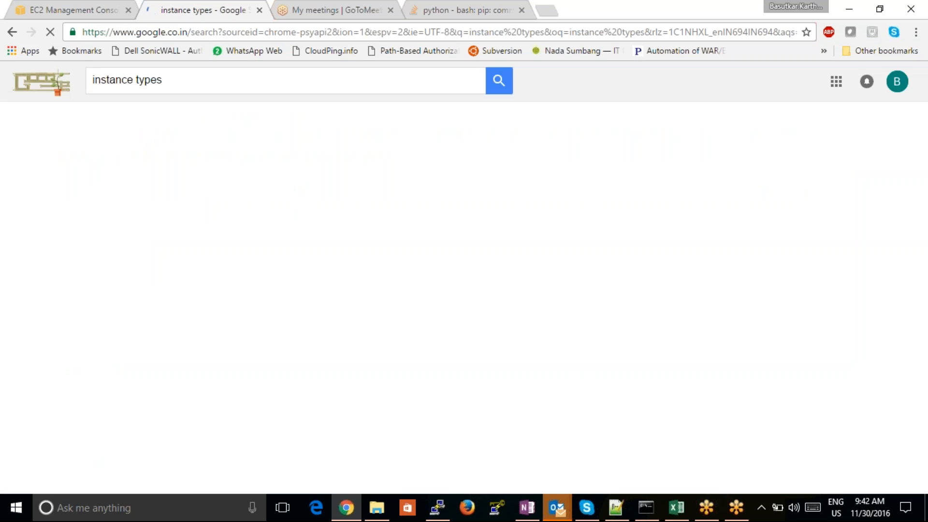
left_click(165, 317)
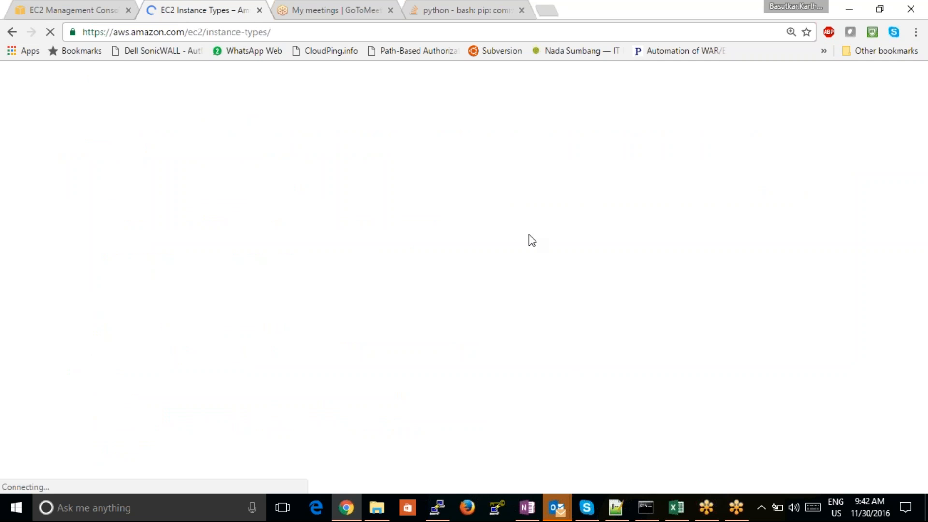
- Check the vCPU and memory of m4.large in the M4 table of the EC2 Instance Types page
left_click(66, 12)
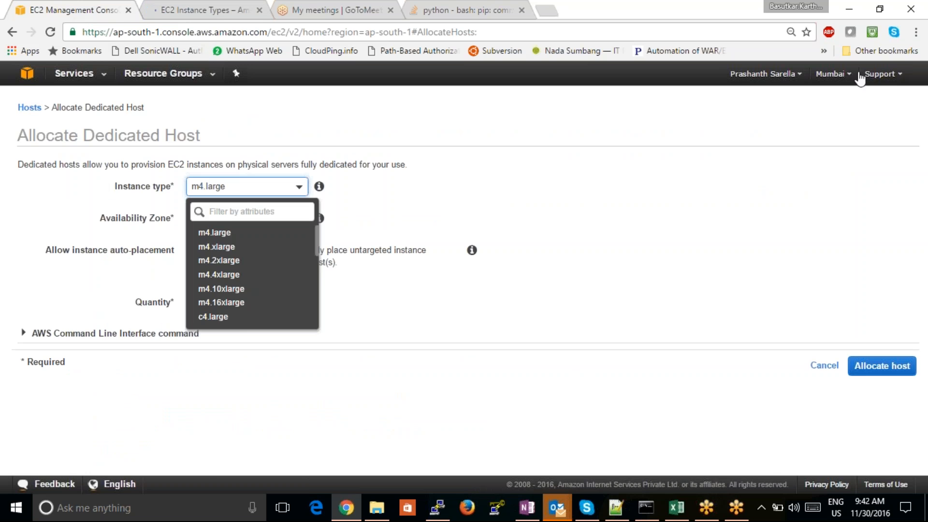
left_click(169, 18)
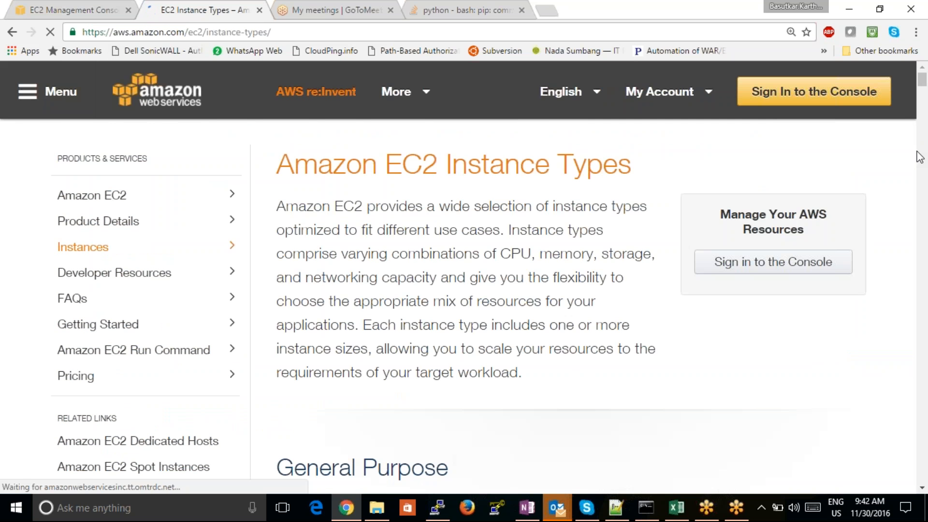
left_click_drag(923, 82, 922, 116)
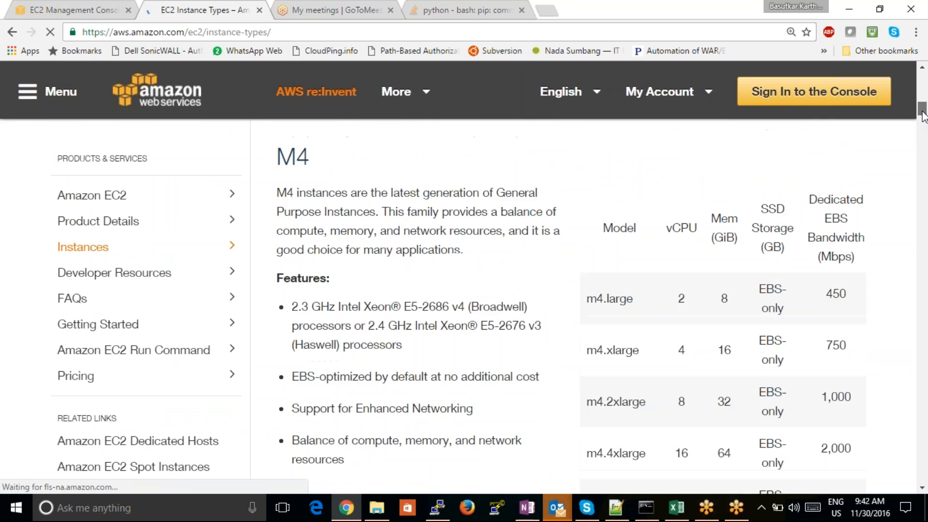
double_click(682, 298)
left_click_drag(688, 298, 734, 303)
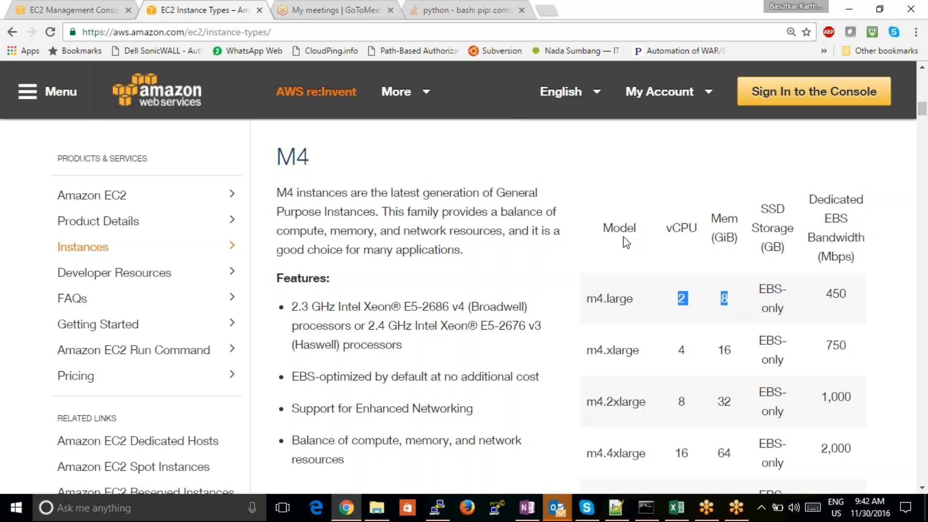
left_click(590, 200)
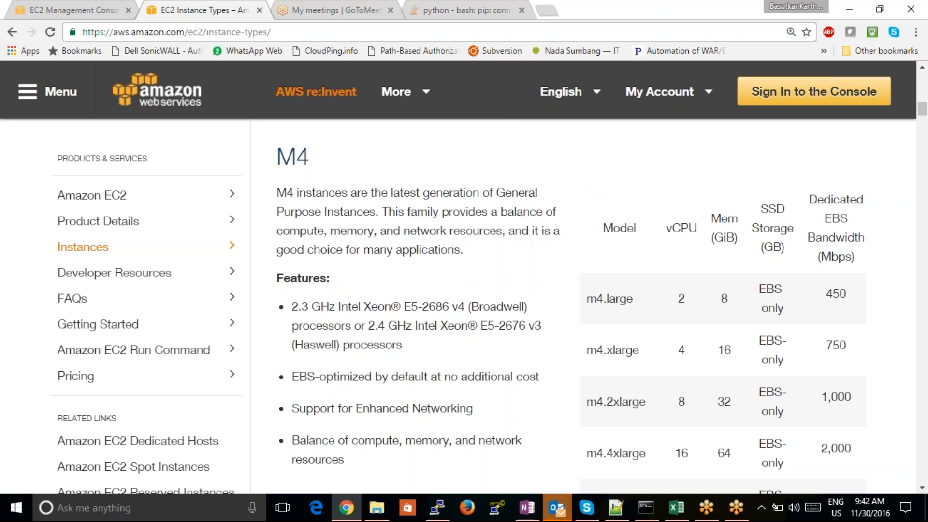
- Choose m4.large and availability zone ap-south-1a for the dedicated host, and select the quantity value
left_click(40, 11)
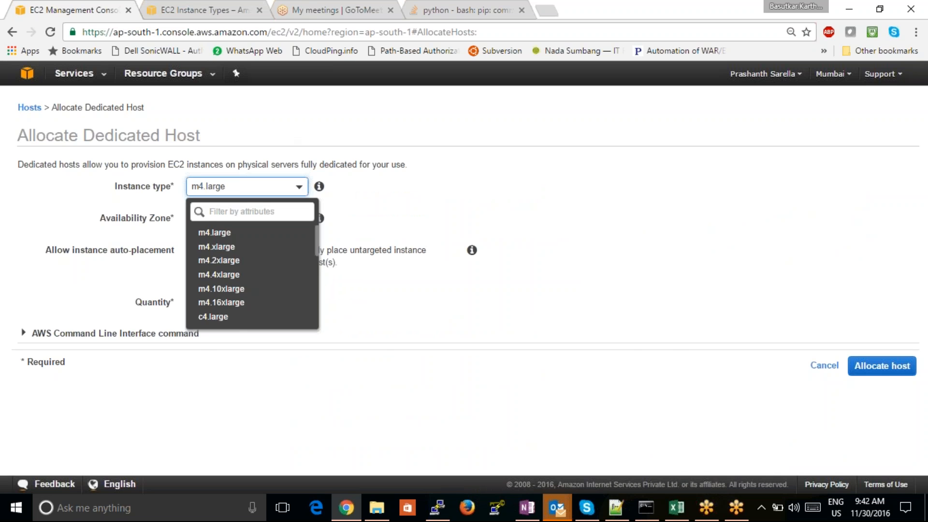
left_click(234, 233)
left_click(293, 223)
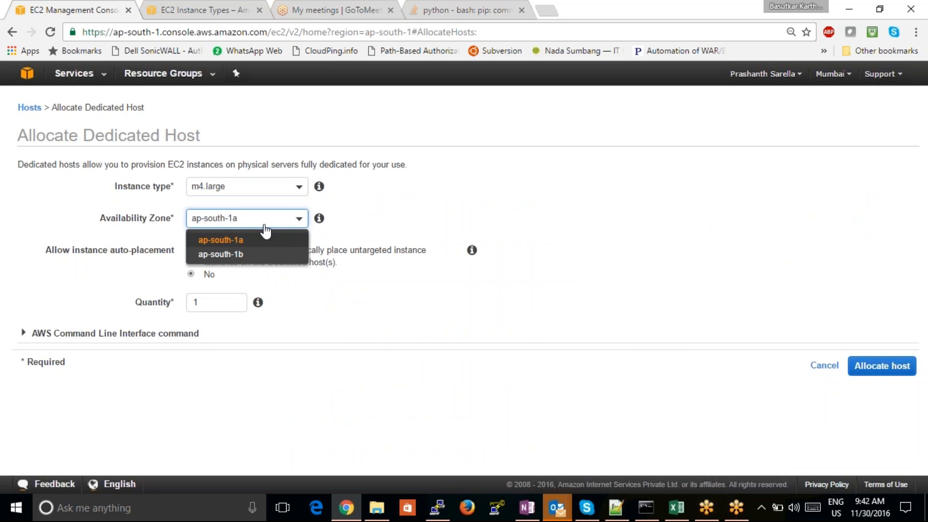
left_click(239, 241)
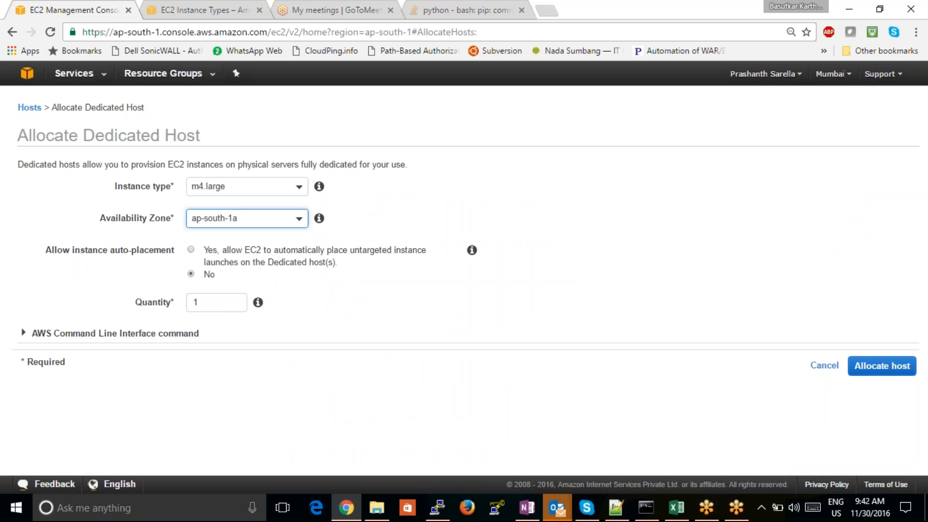
left_click_drag(222, 301, 187, 303)
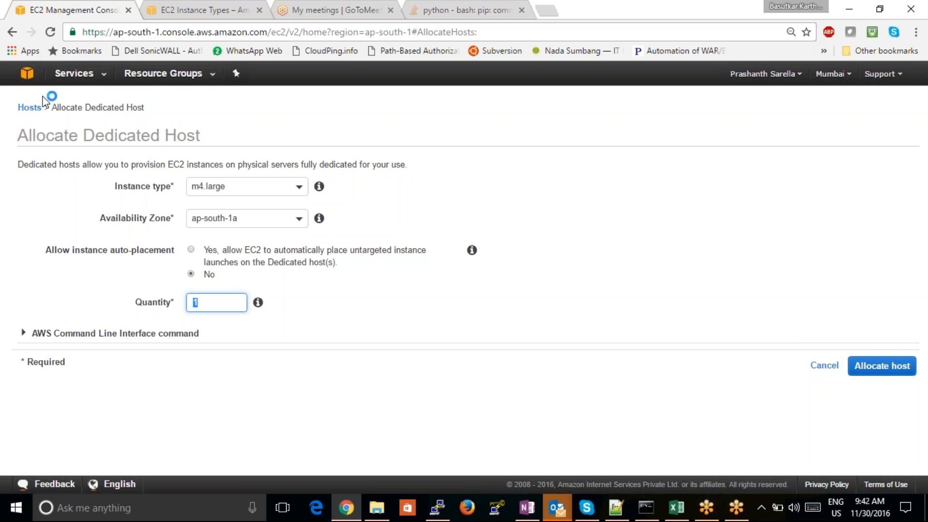
- Leave the dedicated host allocation and return to the AWS console home to view the list of services
left_click(12, 32)
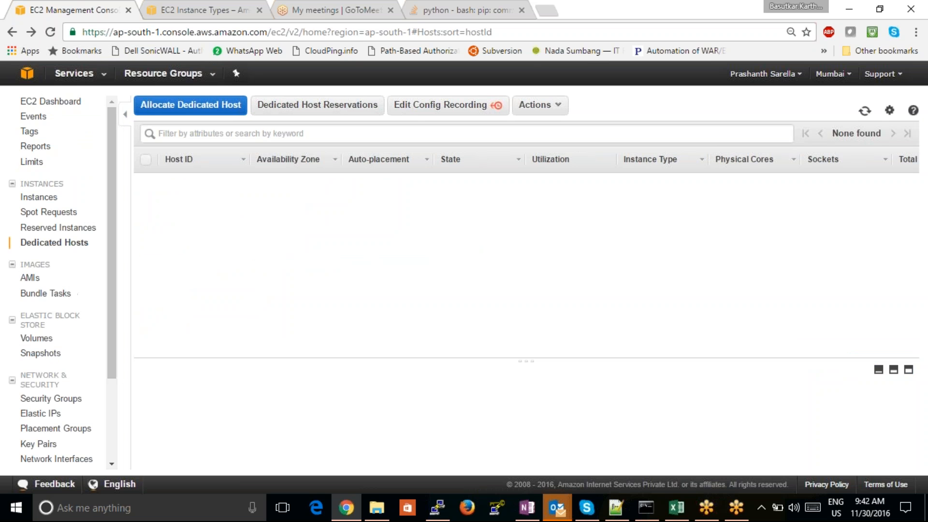
left_click(30, 75)
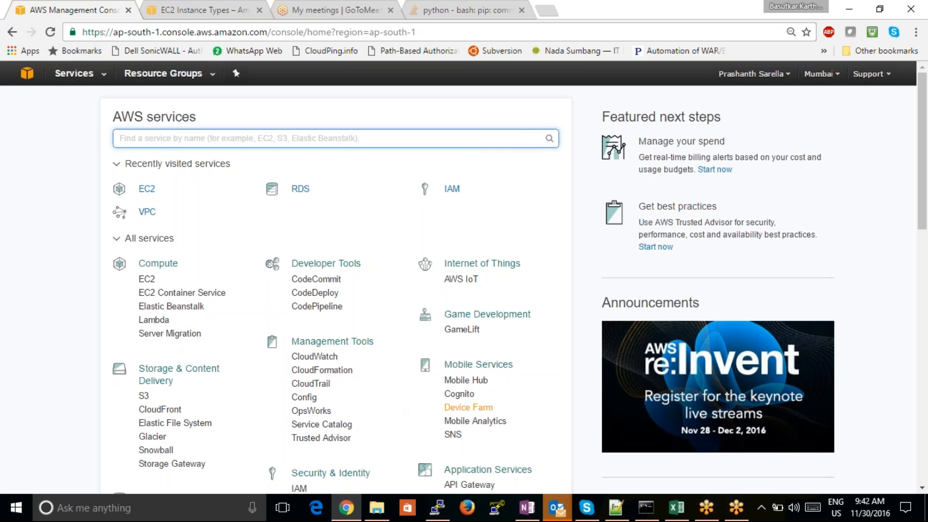
left_click(922, 488)
scroll(923, 488, "down", 3)
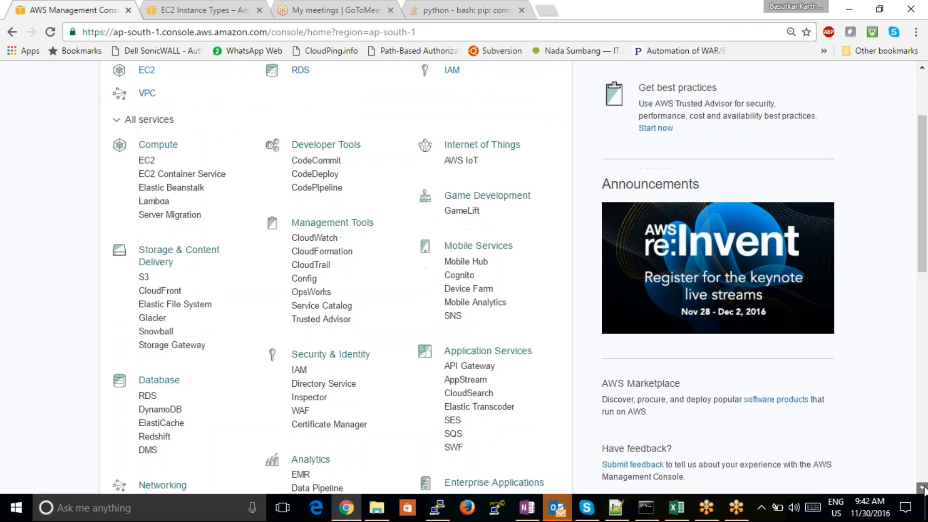
- Open the RDS instances list from the AWS console home and start launching a new DB instance
left_click(149, 327)
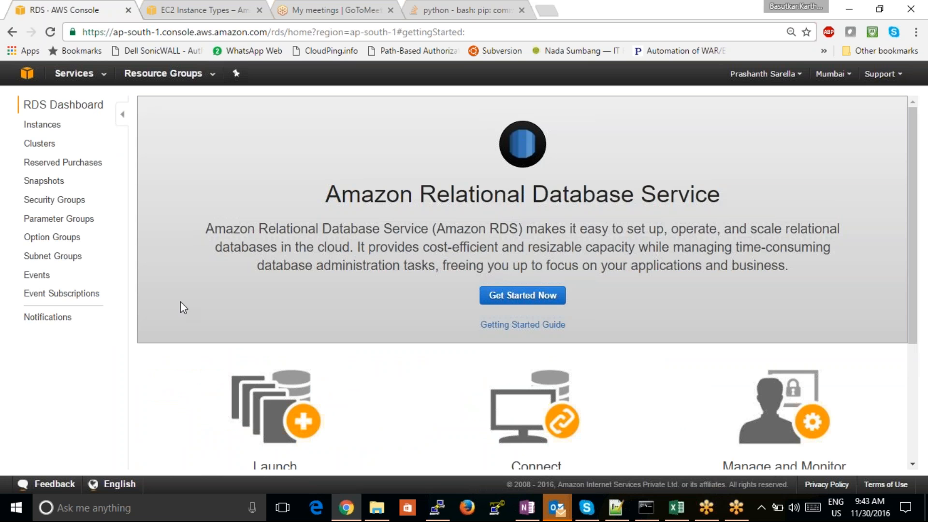
left_click(46, 126)
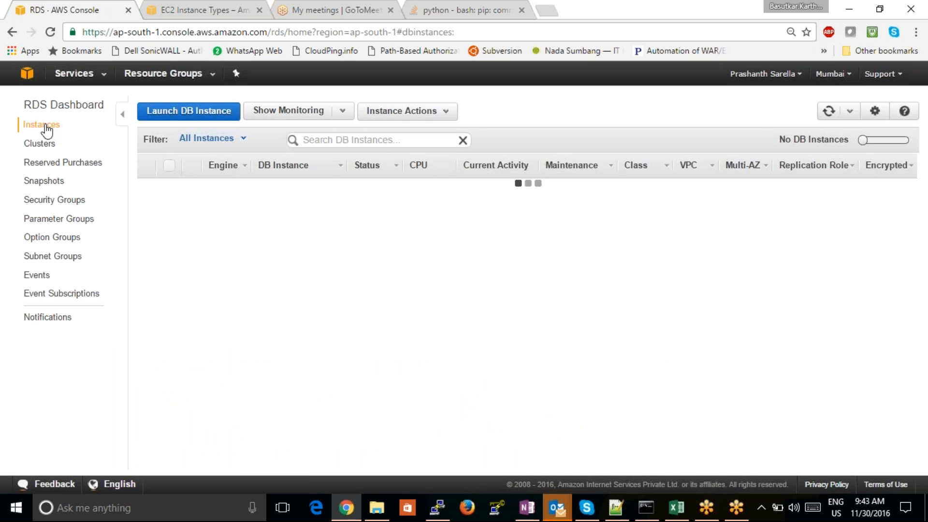
left_click(168, 114)
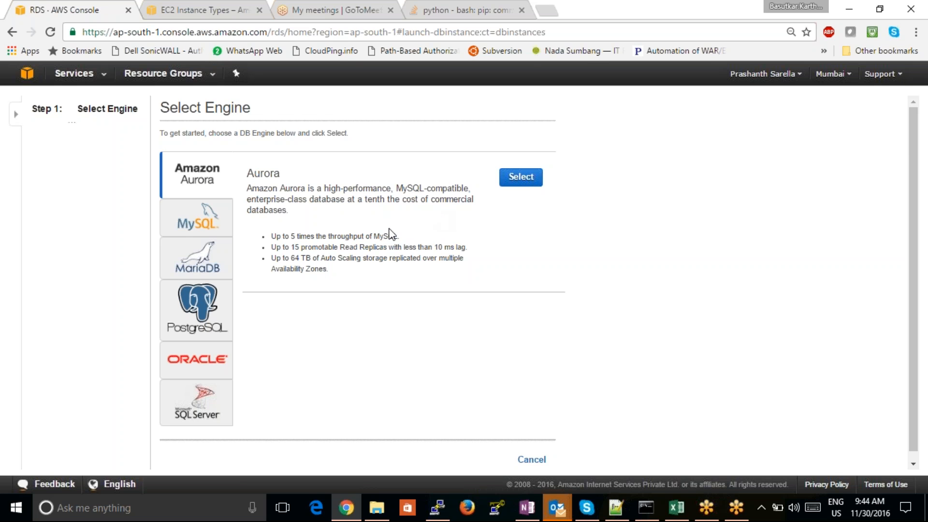
- Examine Aurora's throughput claim against MySQL, and review the MySQL, MariaDB and PostgreSQL engine descriptions
left_click_drag(306, 236, 342, 238)
left_click_drag(400, 236, 312, 230)
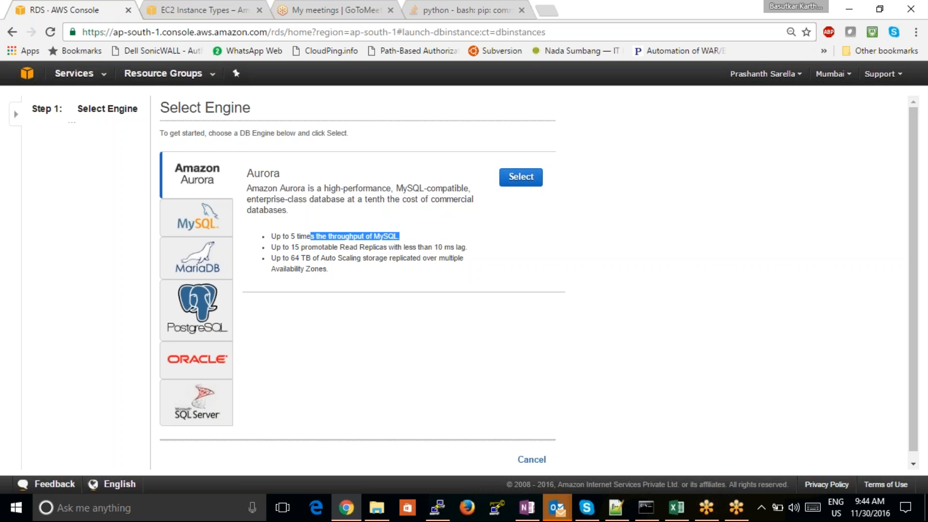
left_click(355, 237)
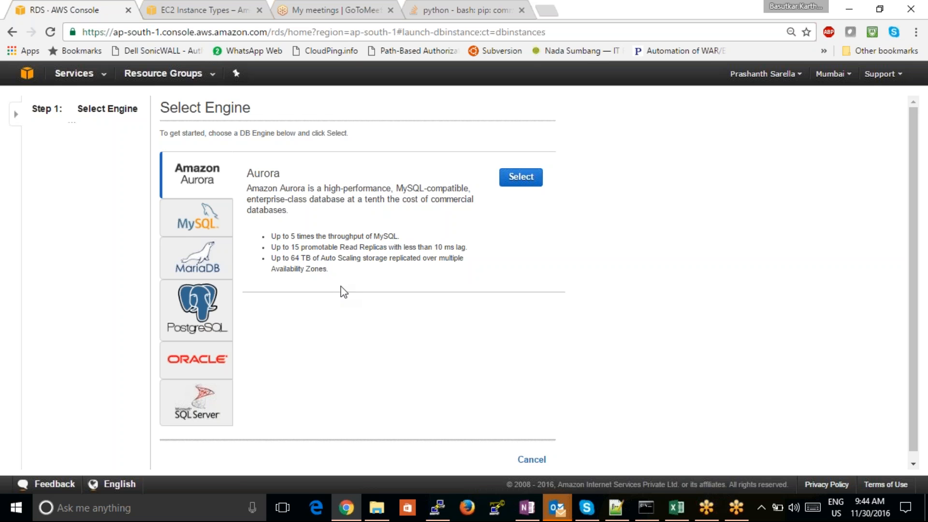
left_click(209, 231)
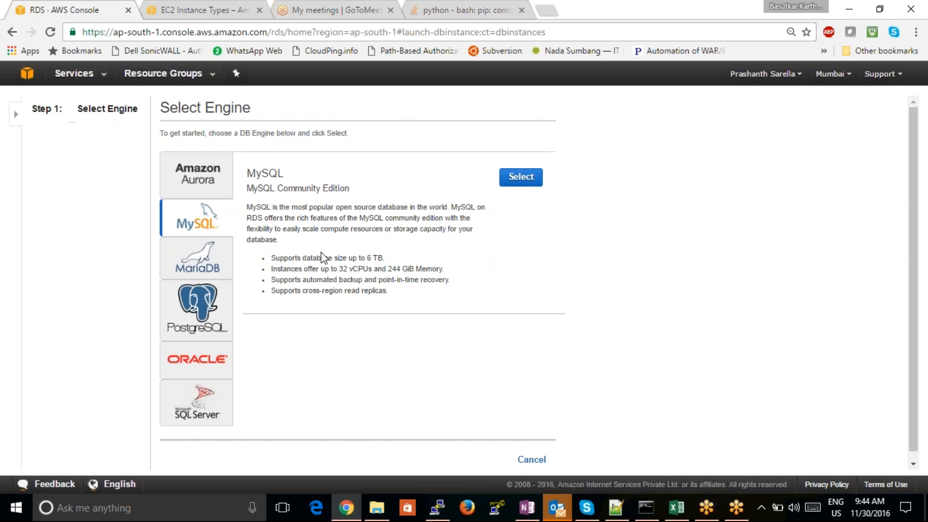
left_click(208, 264)
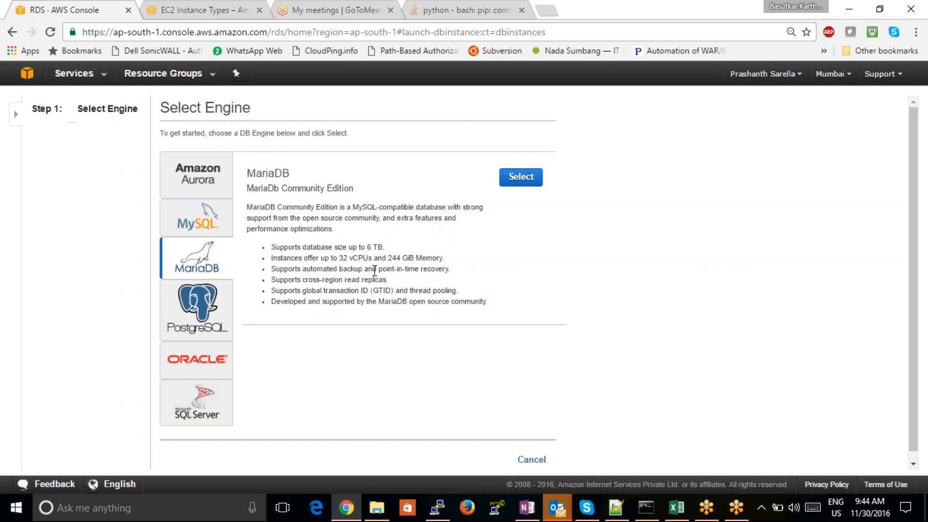
left_click(196, 315)
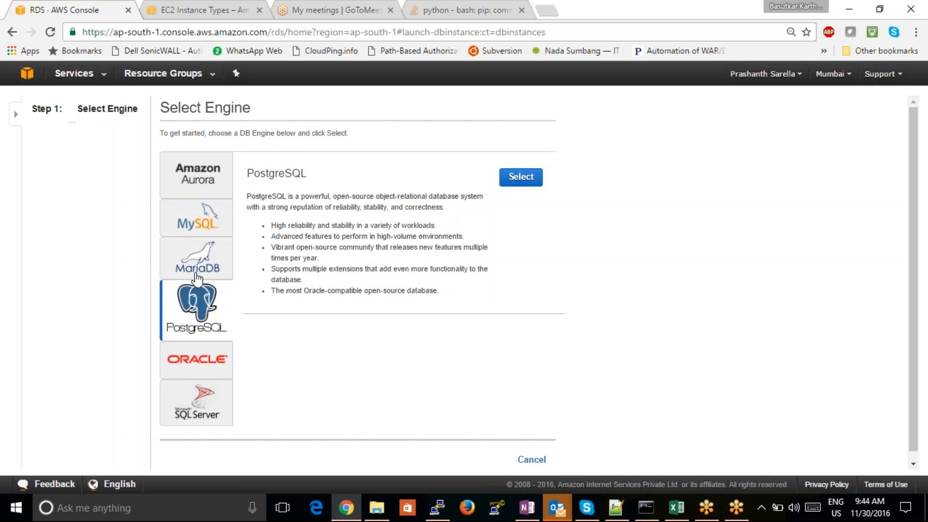
- Select MySQL as the database engine and choose the production MySQL option with Multi-AZ Deployment and Provisioned IOPS Storage
left_click(203, 226)
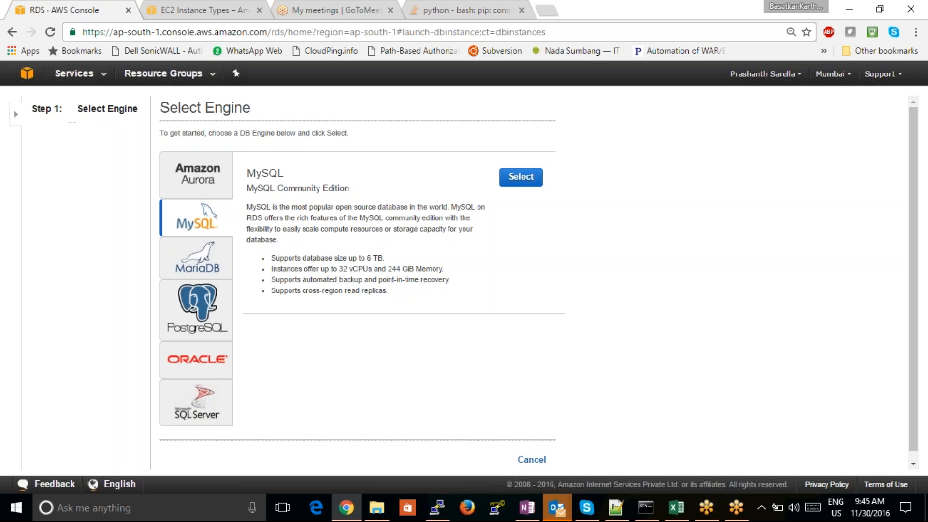
left_click(531, 184)
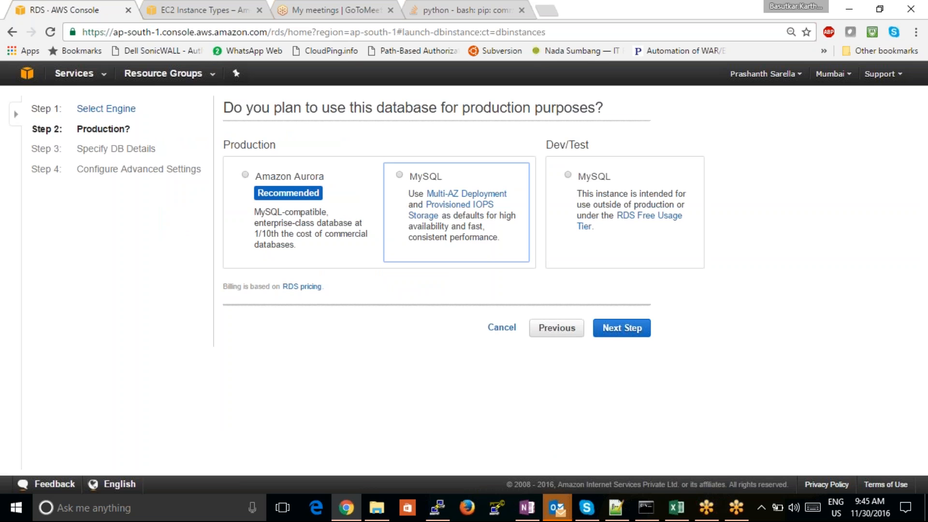
left_click(399, 174)
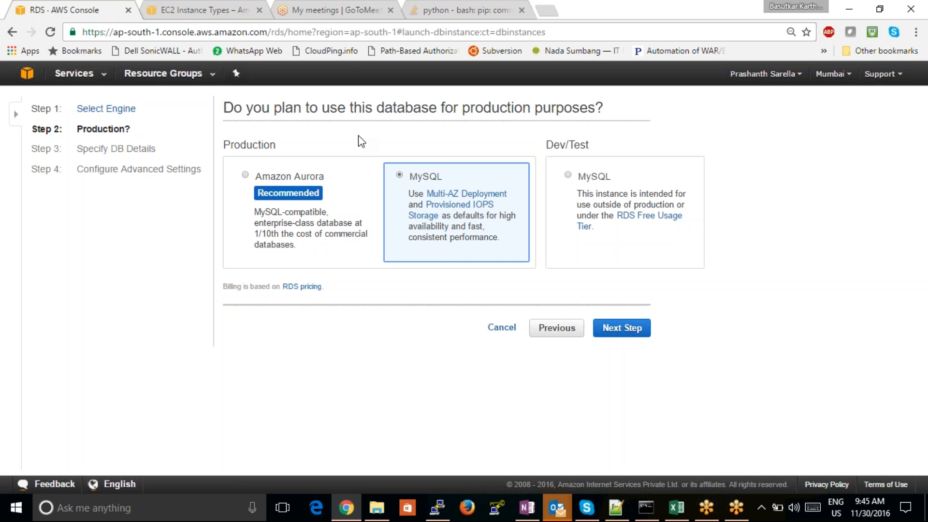
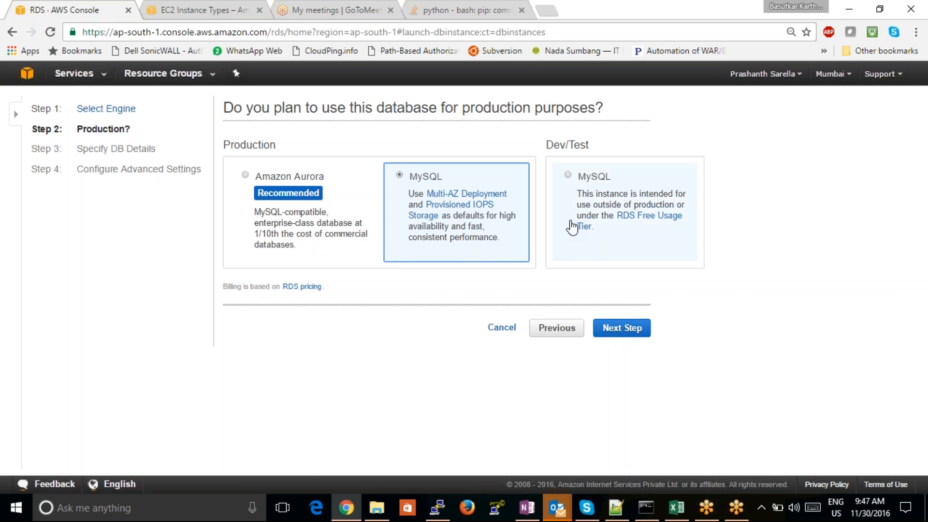
- Choose the Dev/Test MySQL option under the RDS Free Usage Tier and continue to the DB details
left_click(586, 249)
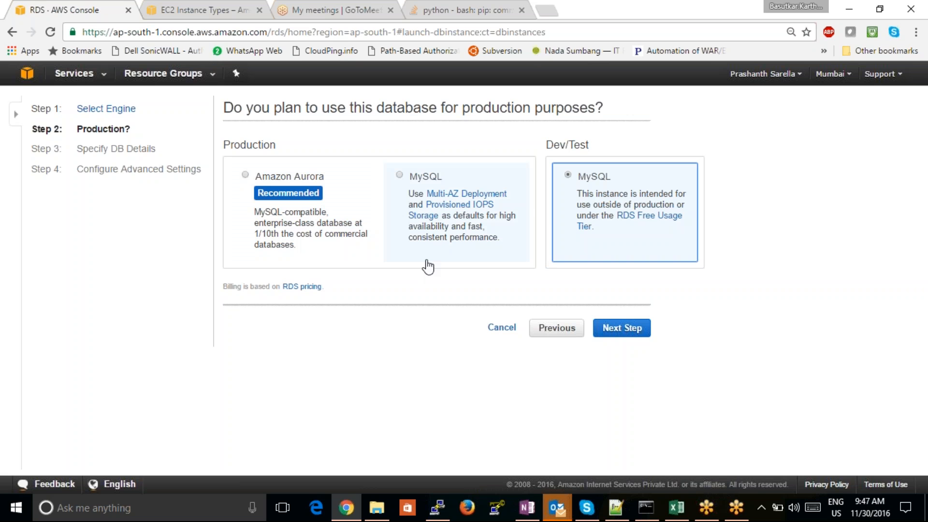
left_click(427, 266)
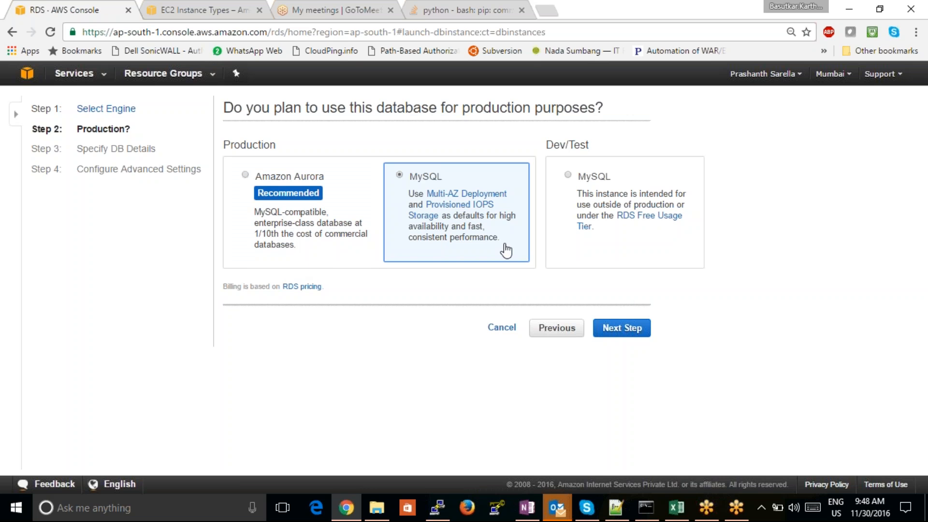
left_click(565, 236)
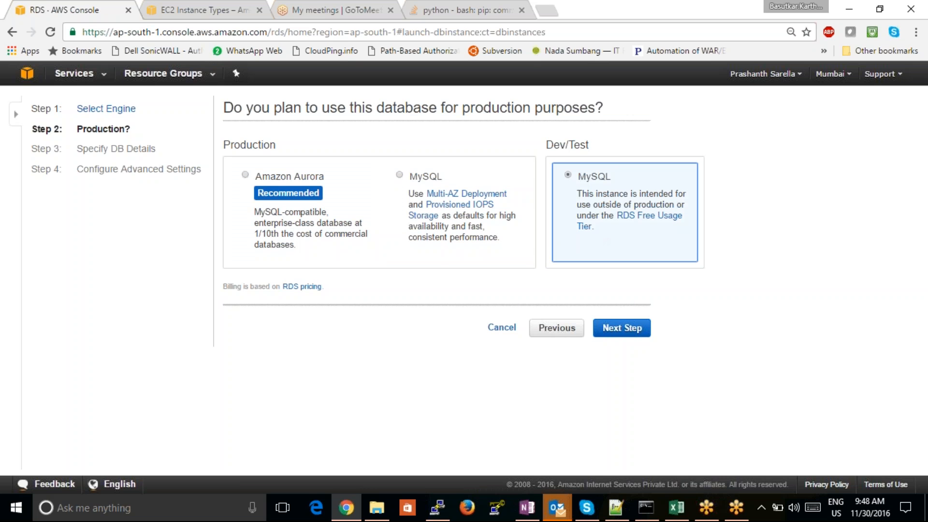
left_click(620, 332)
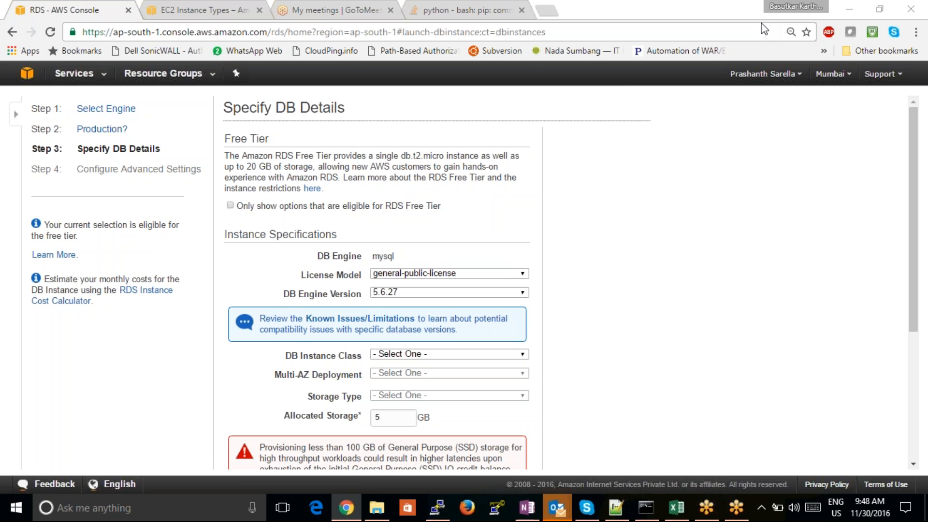
- Examine the MySQL license model and the available DB engine versions without changing the selection
double_click(375, 252)
left_click(480, 274)
left_click(473, 295)
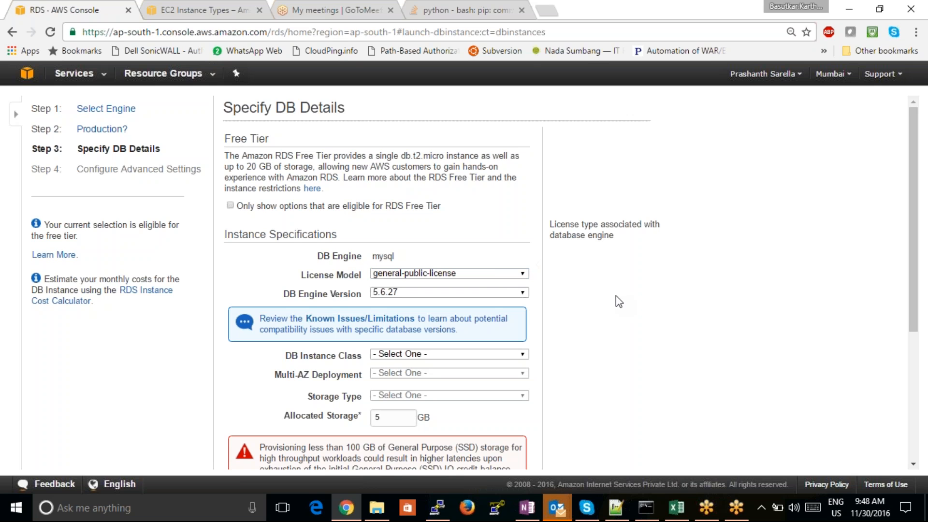
left_click(521, 294)
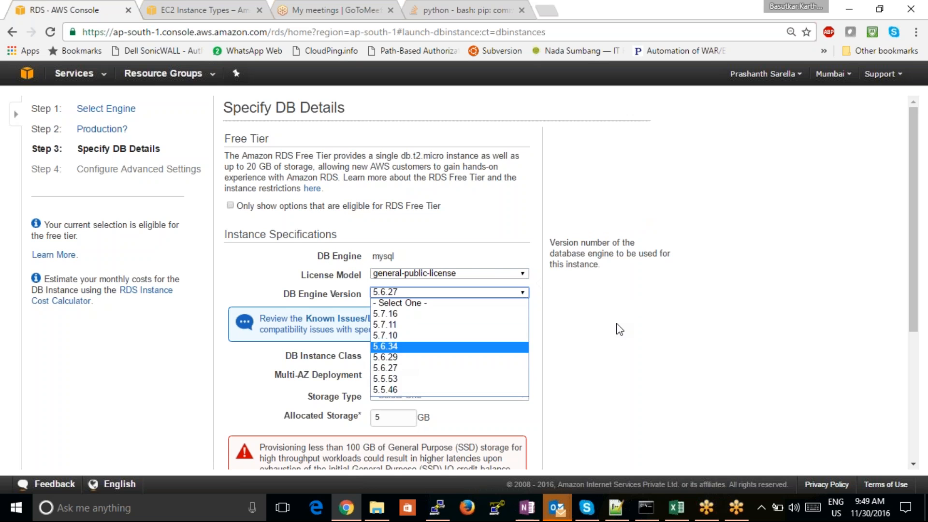
left_click(731, 341)
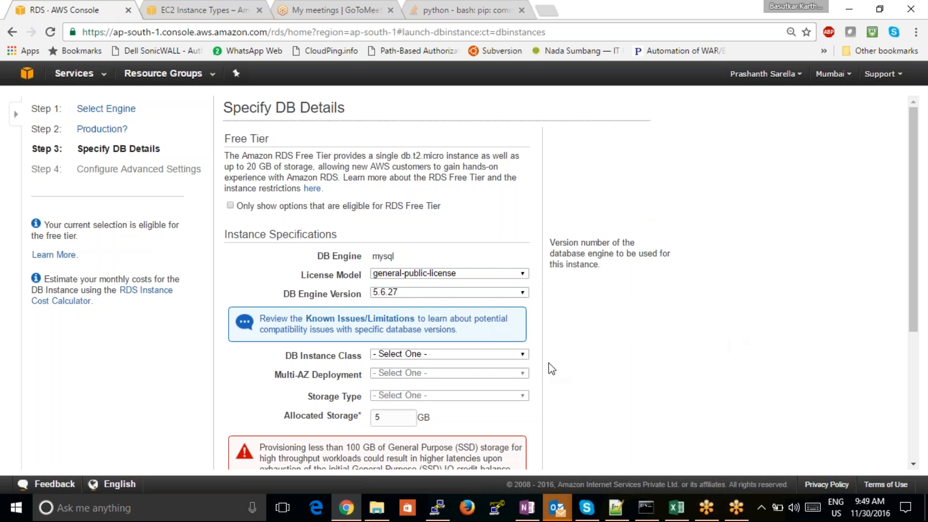
- Set the DB instance class to db.t2.micro and Multi-AZ Deployment to No
left_click(522, 355)
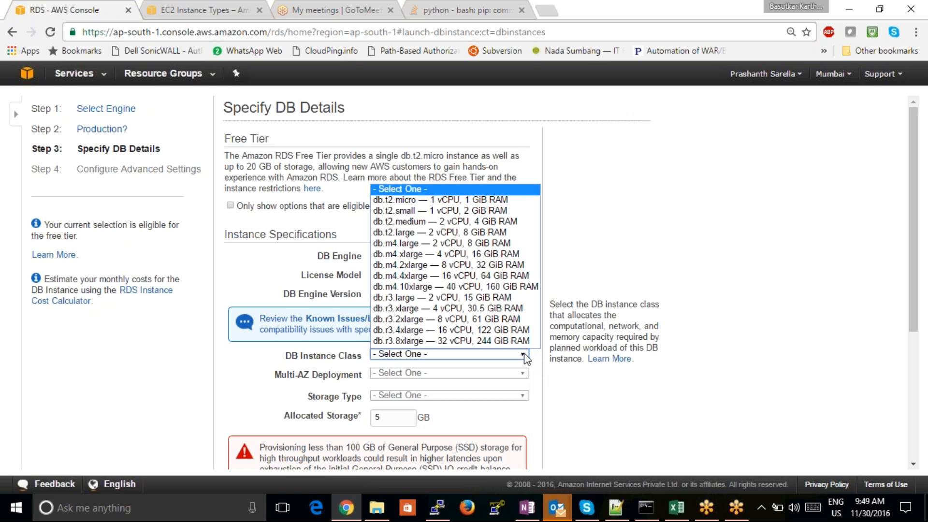
left_click(455, 205)
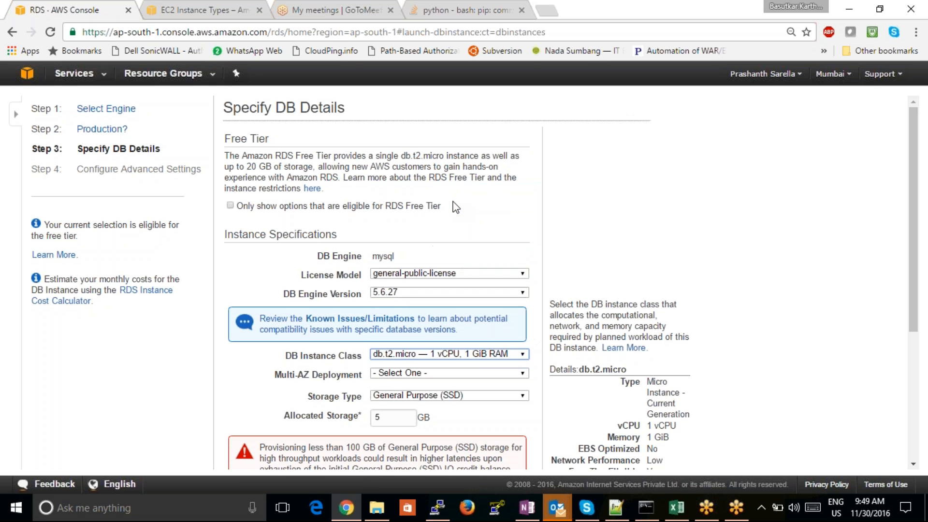
left_click(913, 464)
scroll(913, 466, "down", 3)
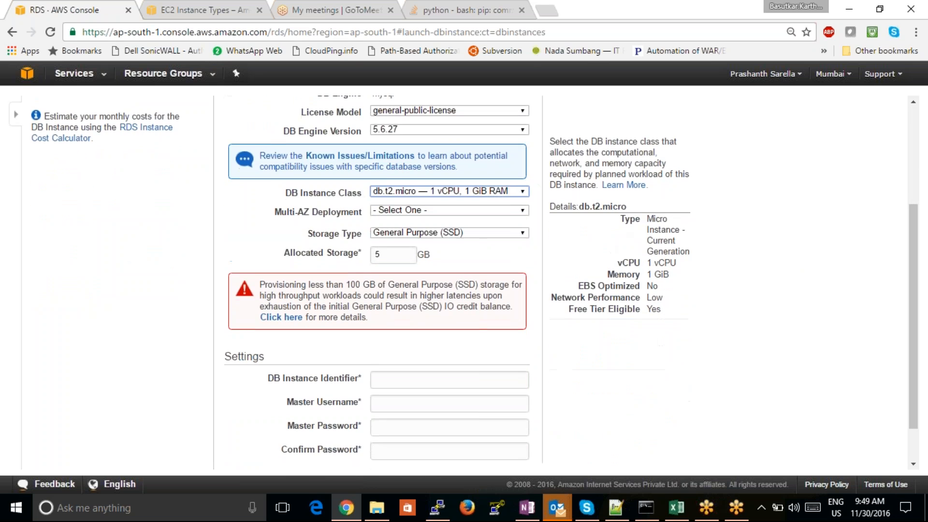
left_click(411, 214)
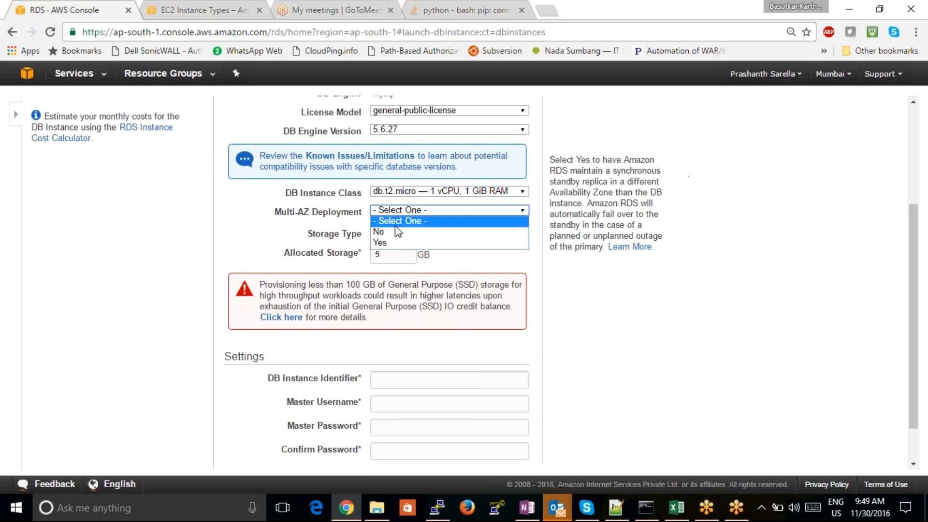
left_click(394, 238)
key("Tab")
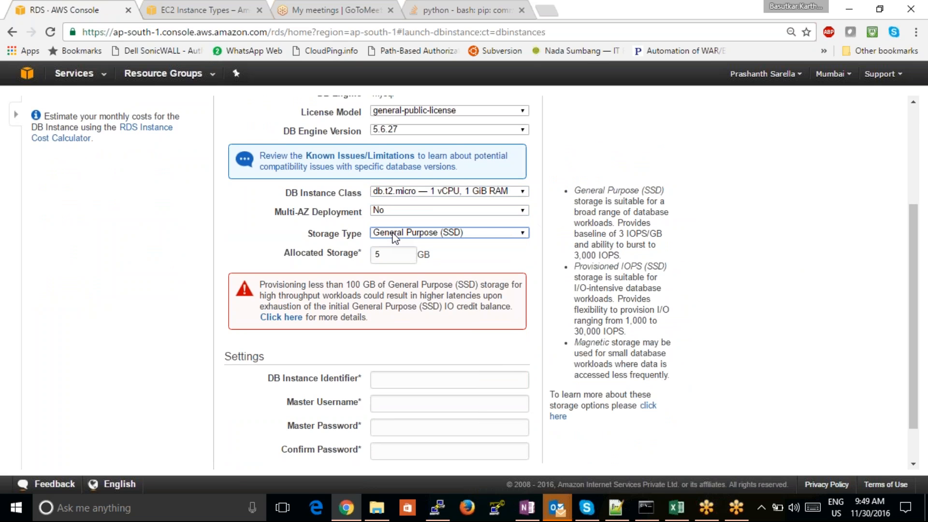
- Try Provisioned IOPS (SSD) as the storage type and check its allocated storage setting
left_click(410, 236)
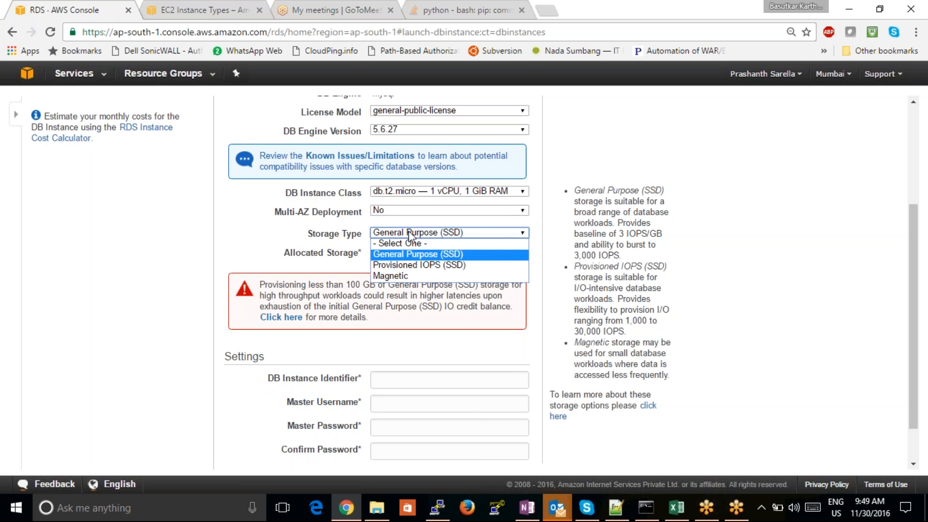
left_click(427, 269)
left_click(394, 255)
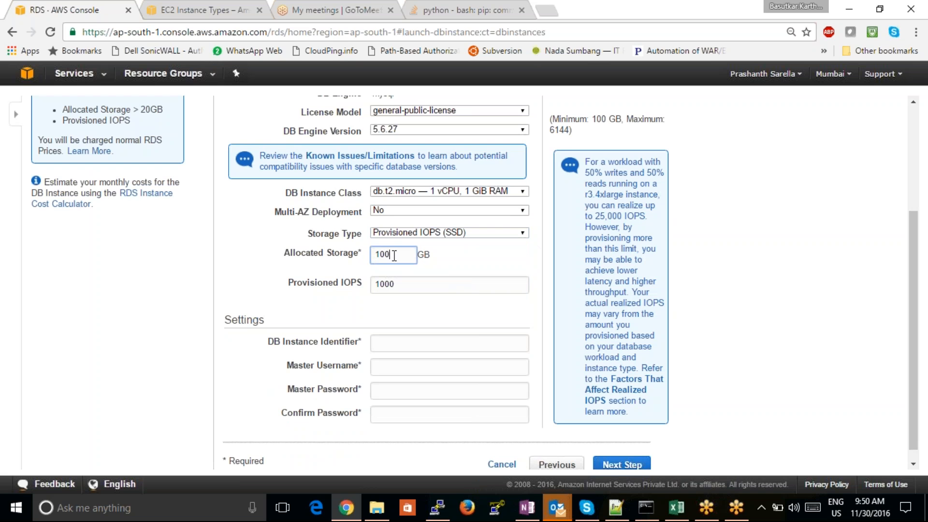
- Set the storage type to Magnetic and review the allowed range for its allocated storage
left_click(436, 232)
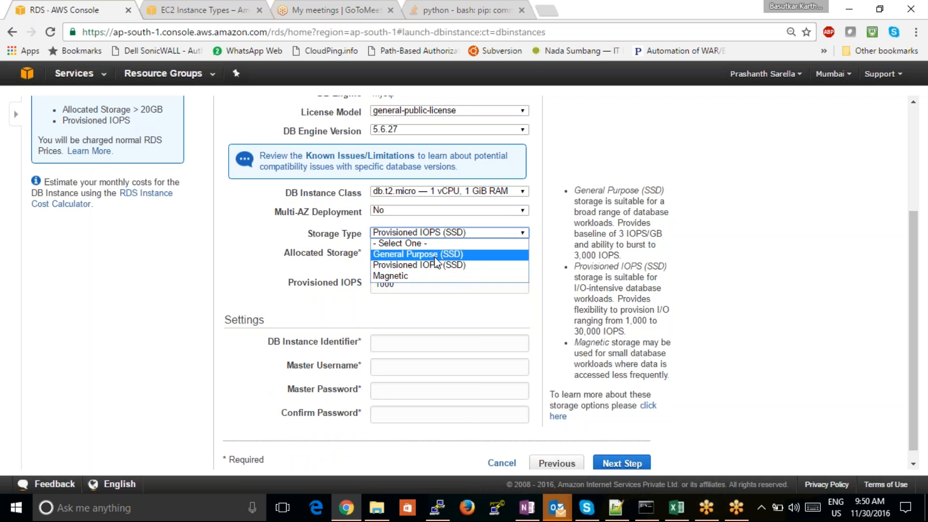
left_click(429, 277)
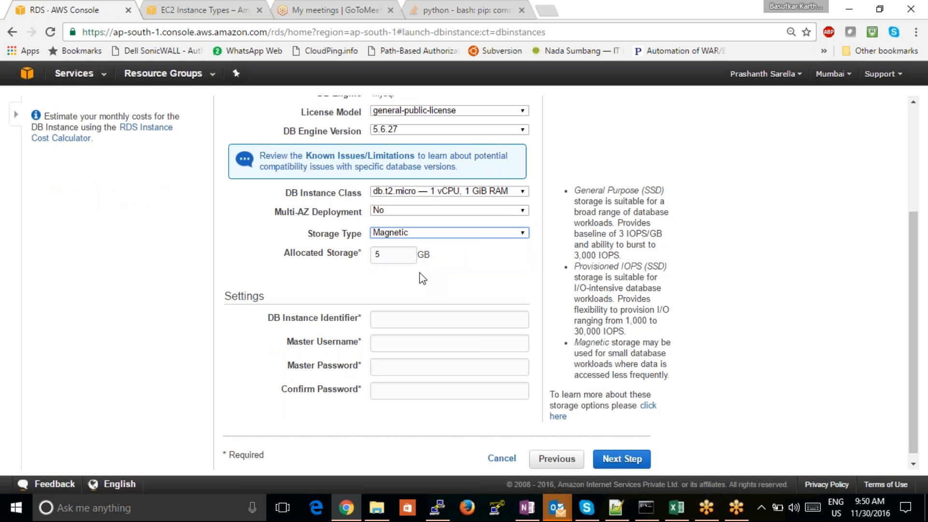
left_click(385, 253)
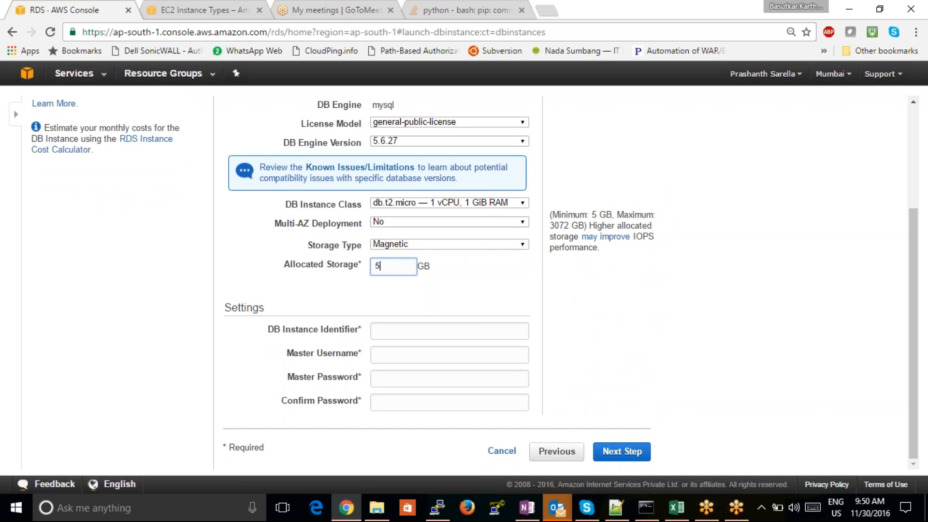
left_click(568, 223)
left_click_drag(567, 222, 549, 225)
left_click(387, 266)
left_click_drag(387, 266, 366, 259)
left_click(523, 296)
- Enter testcase44 as the DB instance identifier and root as the master username
left_click(447, 327)
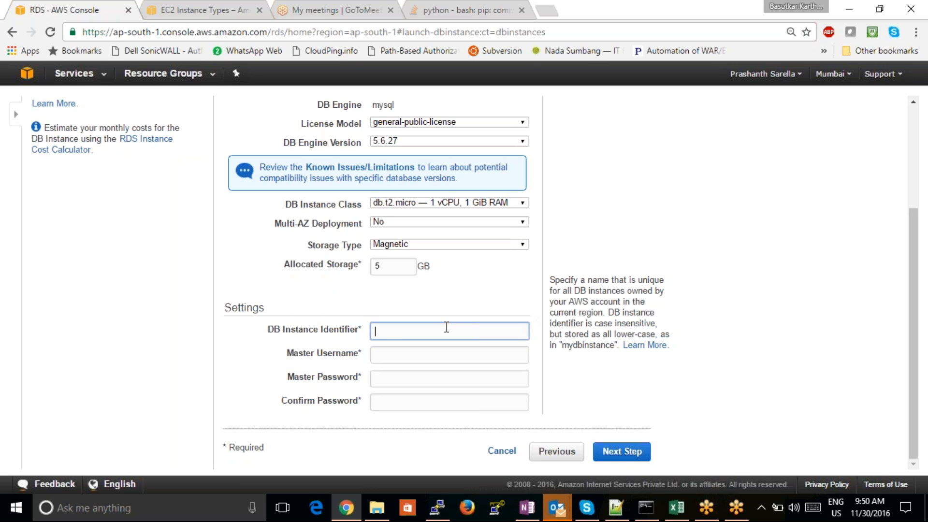
type("testcase44")
key("Tab")
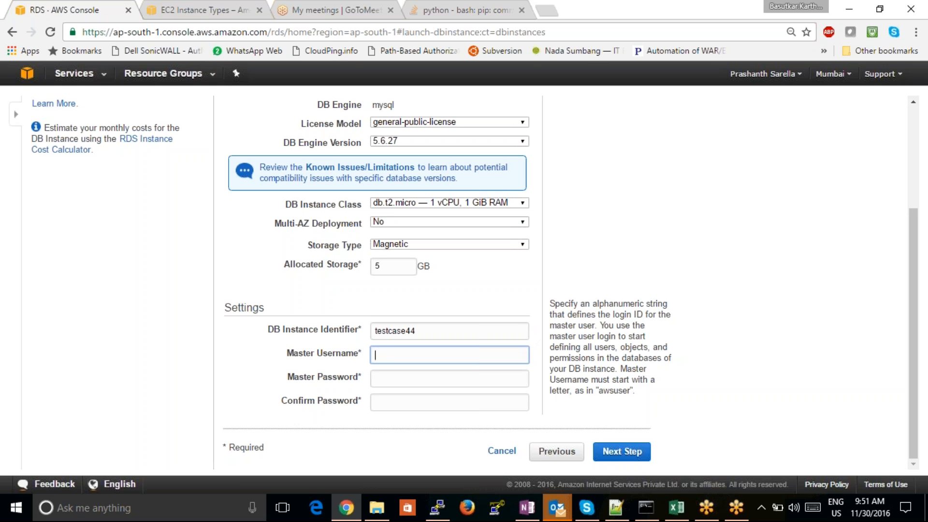
type("root")
- Enter the master password for the DB instance and retype it in the confirmation field
left_click(431, 375)
type("root")
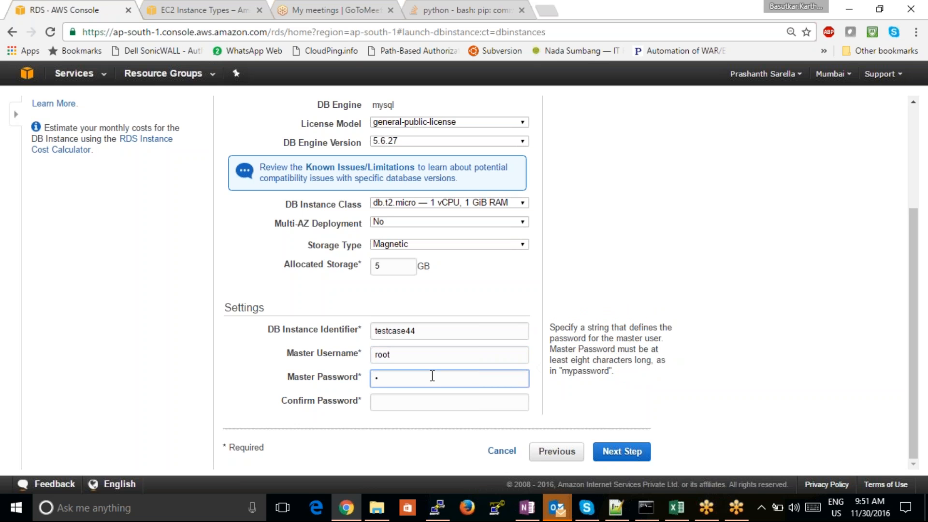
type("root")
left_click(408, 400)
type("root")
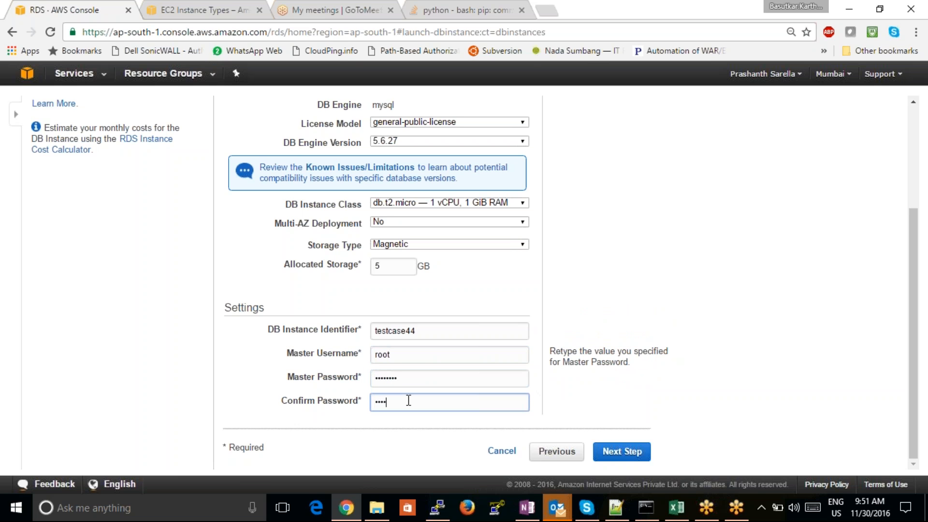
type("root")
left_click(747, 373)
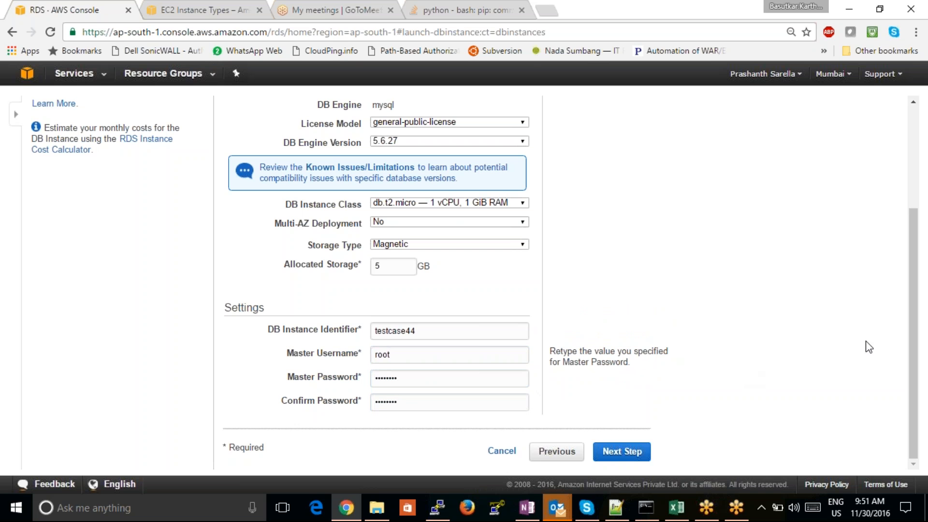
- Review the DB details, continue to the advanced settings and dismiss the browser's offer to save the password
left_click_drag(911, 343, 885, 228)
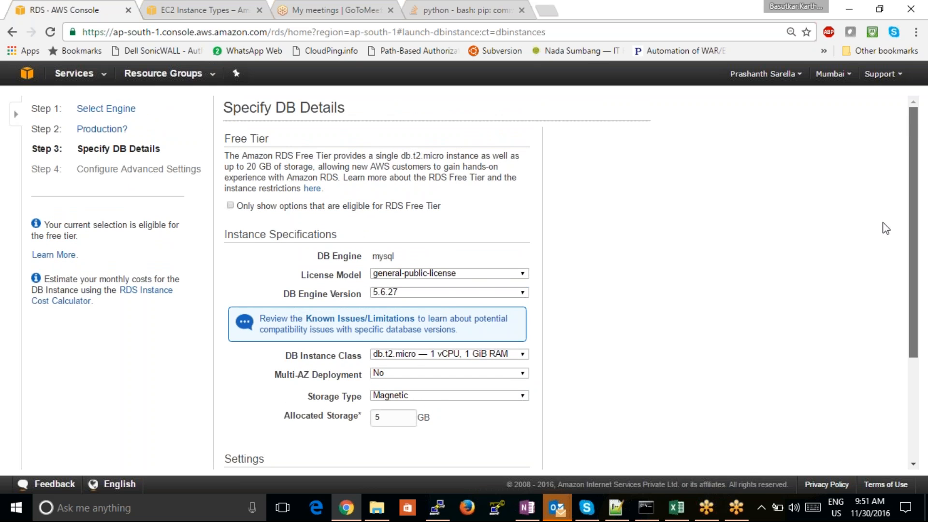
left_click_drag(883, 251, 895, 345)
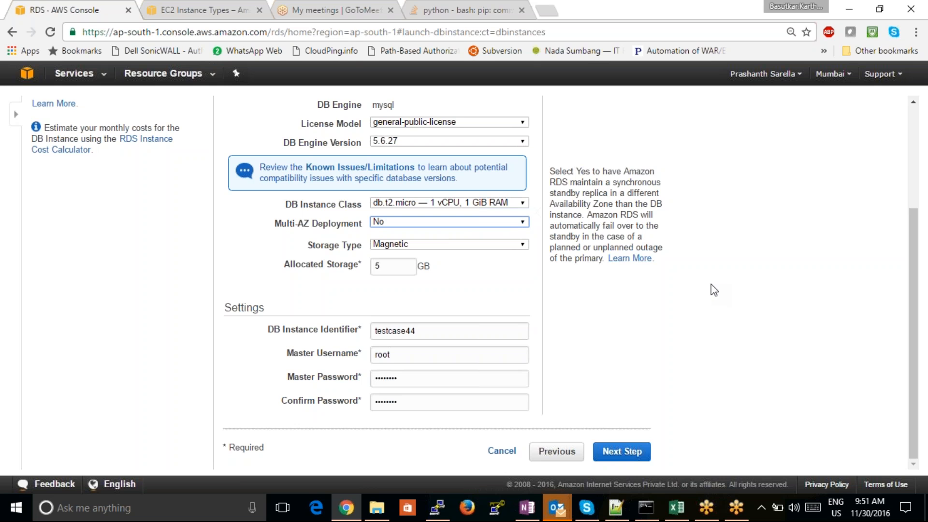
left_click(626, 451)
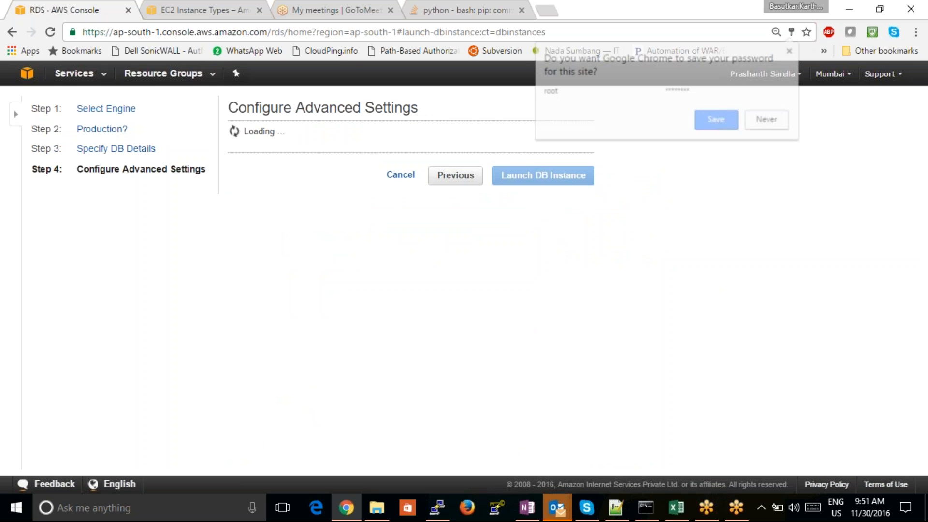
left_click(650, 245)
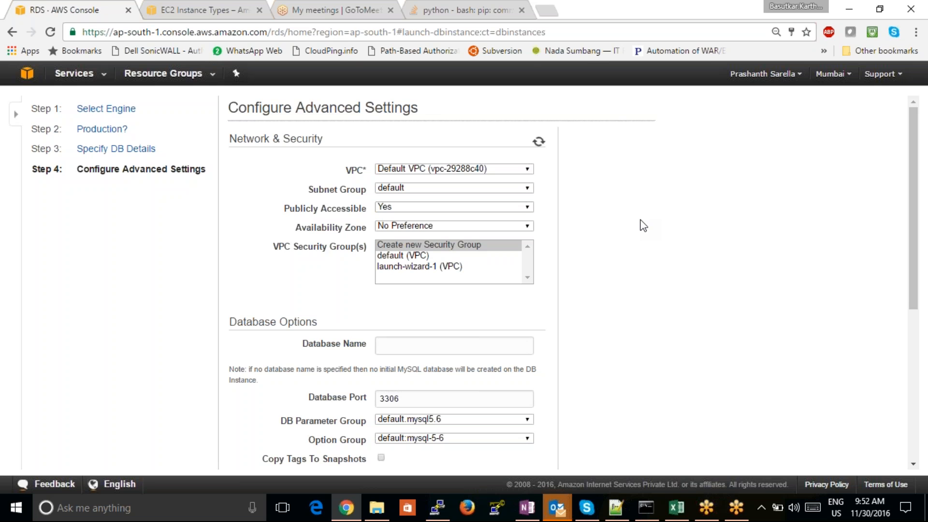
- Keep the Default VPC and the default subnet group for the DB instance
left_click(524, 170)
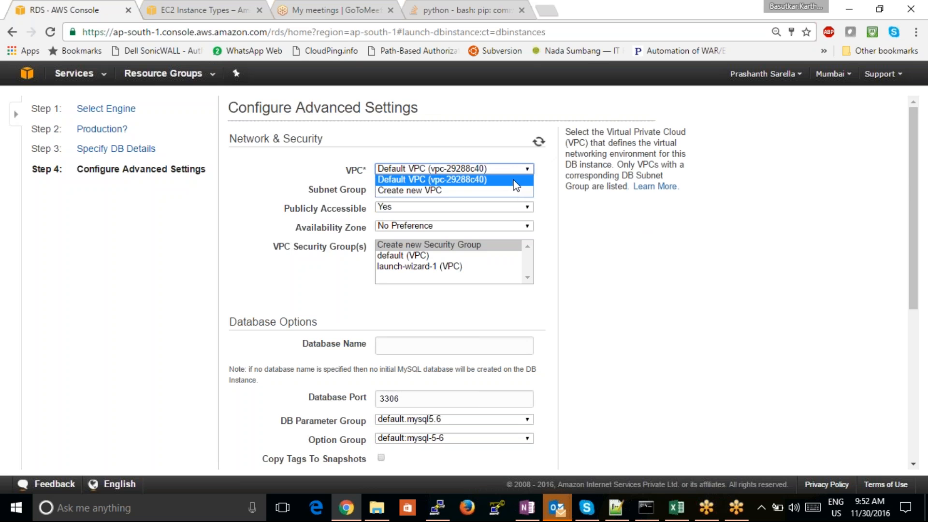
left_click(514, 180)
left_click(526, 188)
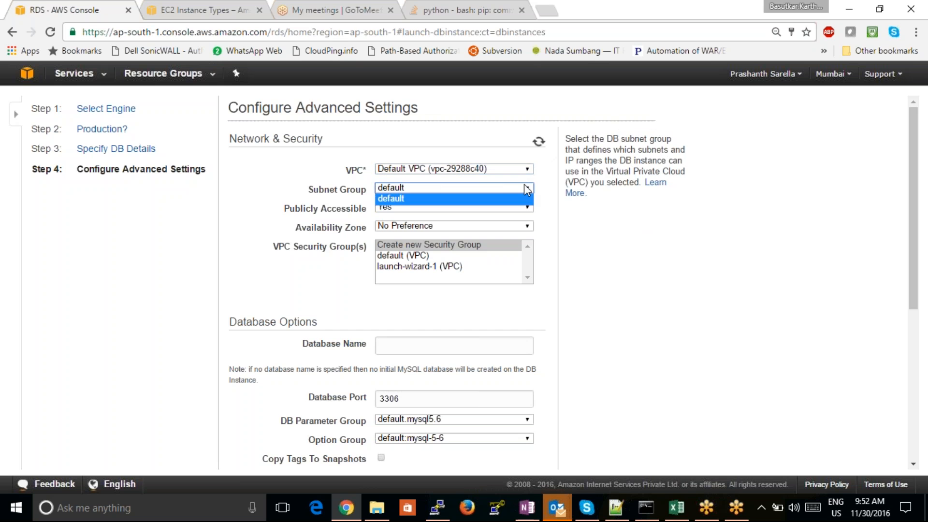
left_click(527, 189)
- Leave Publicly Accessible at Yes and the availability zone at No Preference
left_click(518, 210)
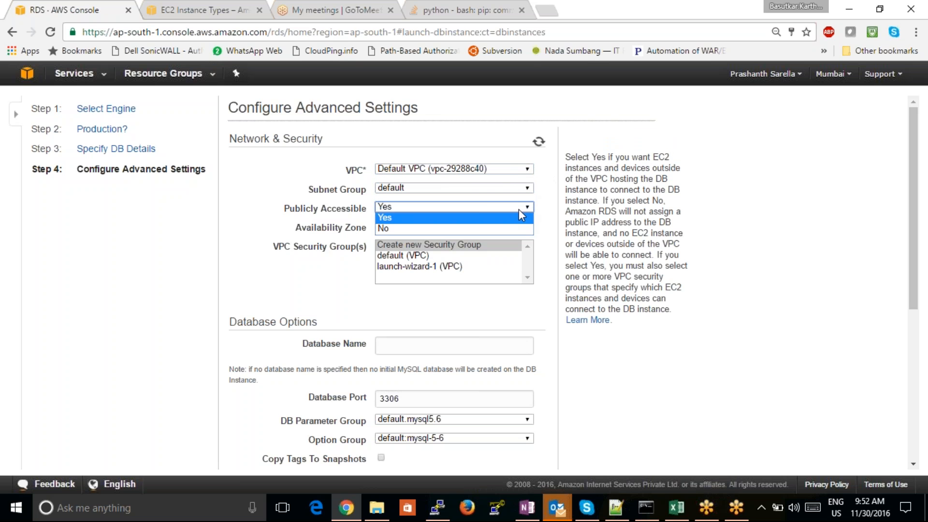
left_click(520, 215)
left_click(515, 225)
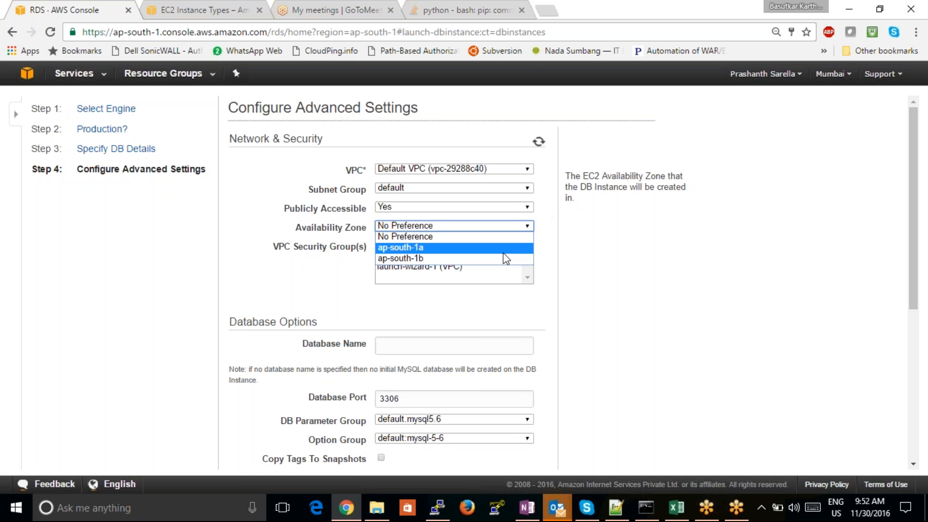
left_click(501, 237)
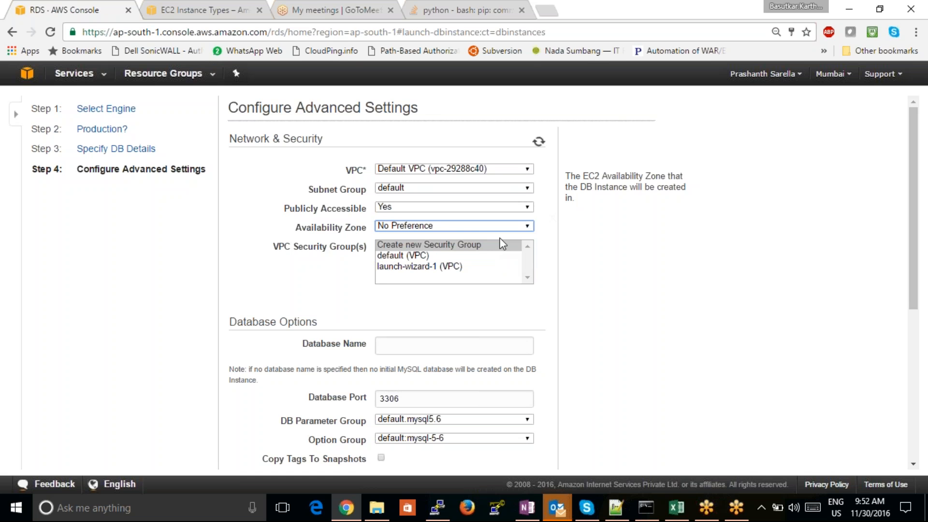
- Assign the existing launch-wizard-1 (VPC) security group to the DB instance
key("Tab")
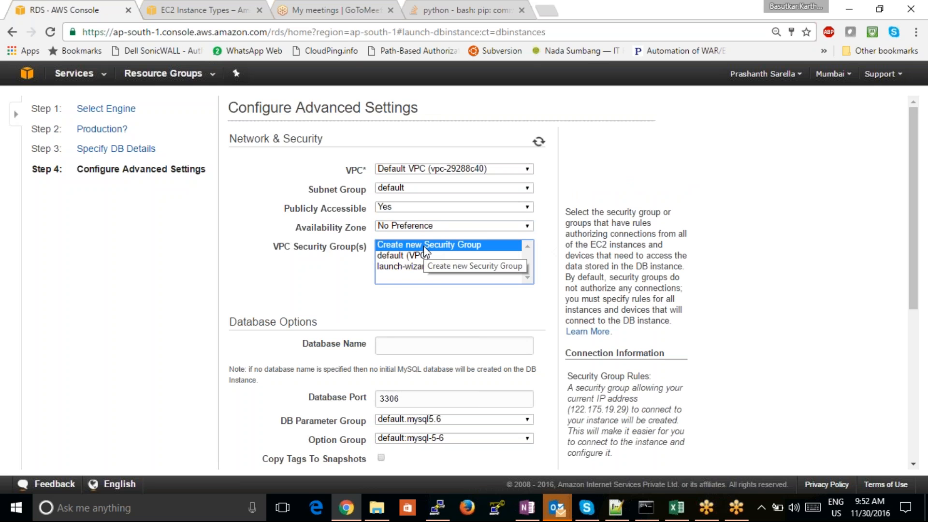
left_click(430, 267)
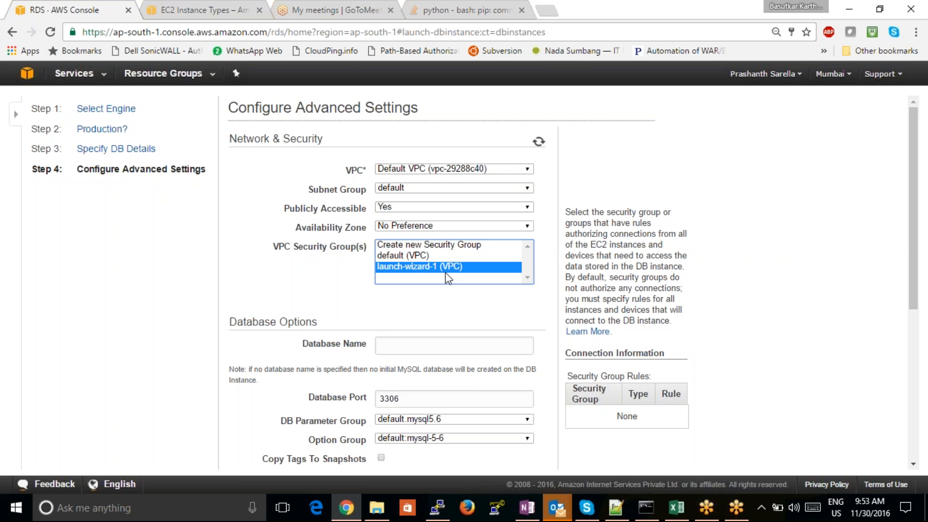
left_click(854, 292)
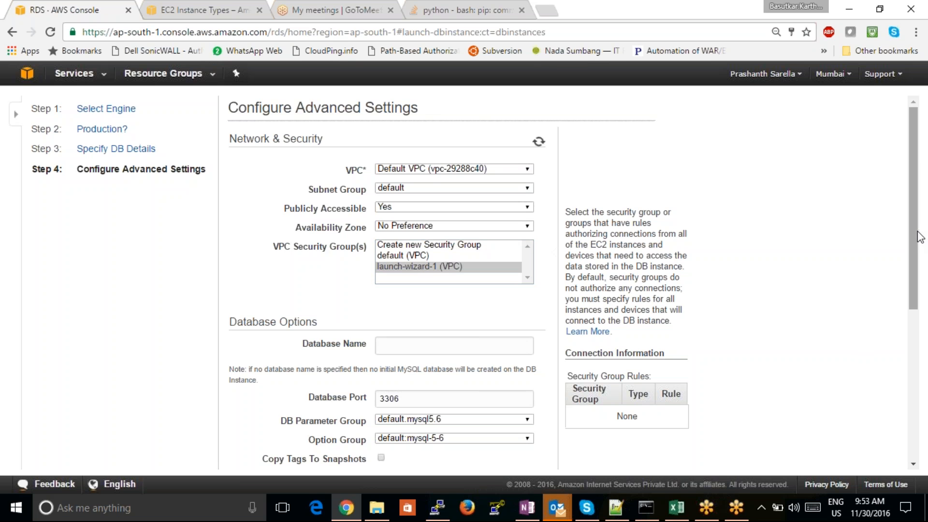
left_click_drag(917, 232, 899, 315)
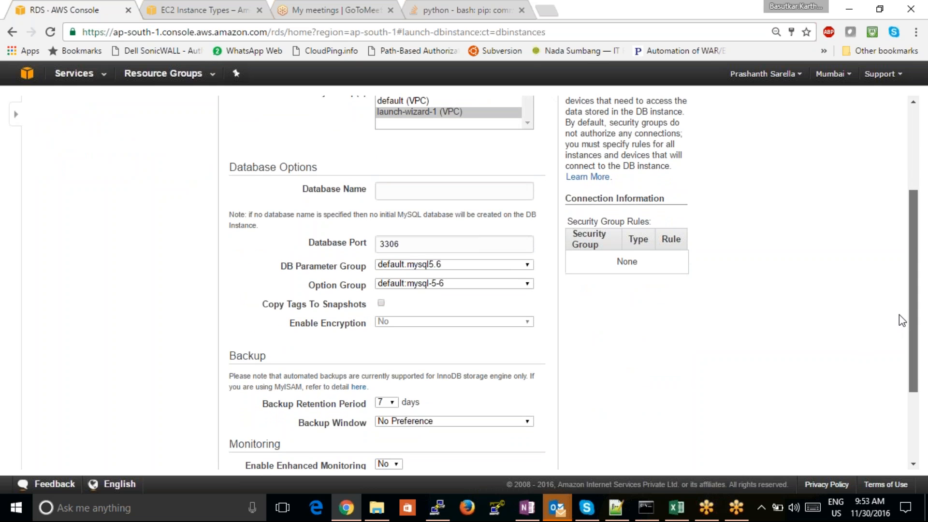
- Keep the launch-wizard-1 (VPC) security group selected and name the database testcase44
left_click_drag(901, 320, 858, 230)
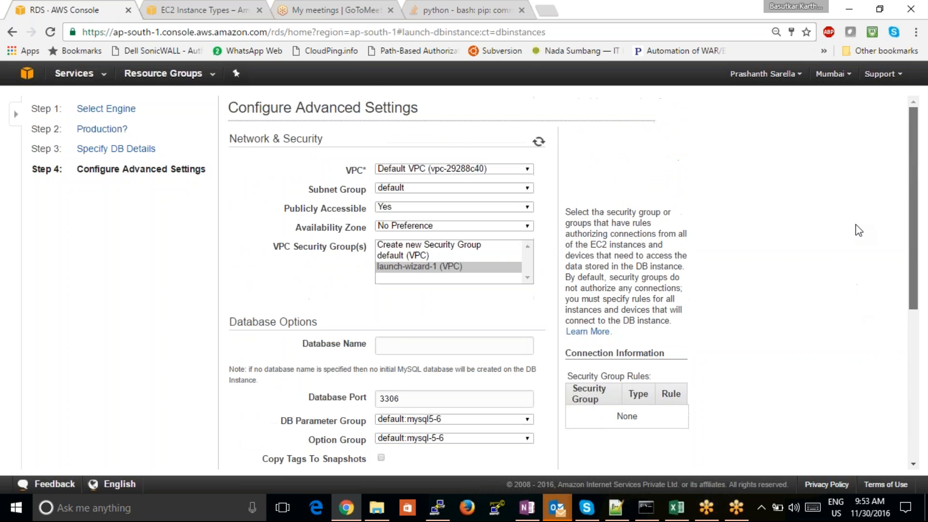
left_click(500, 266)
left_click(401, 344)
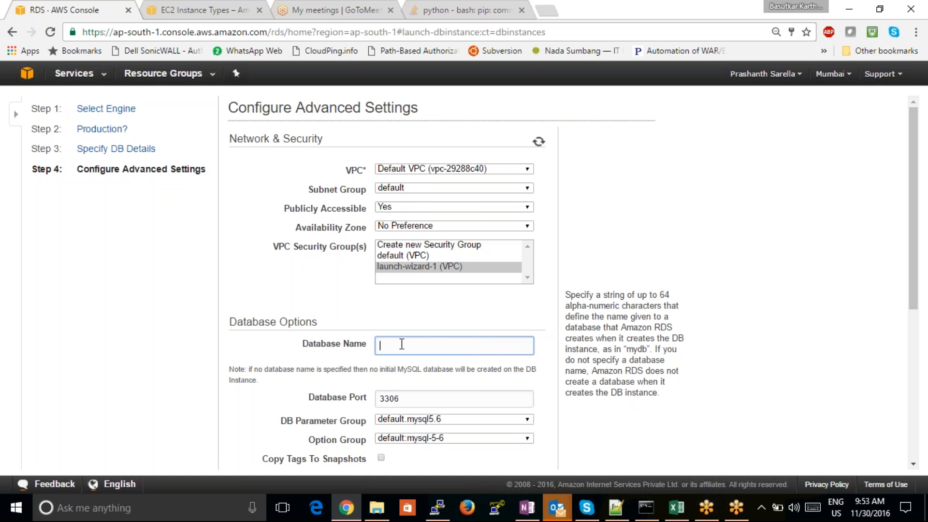
left_click_drag(914, 200, 911, 230)
type("tes")
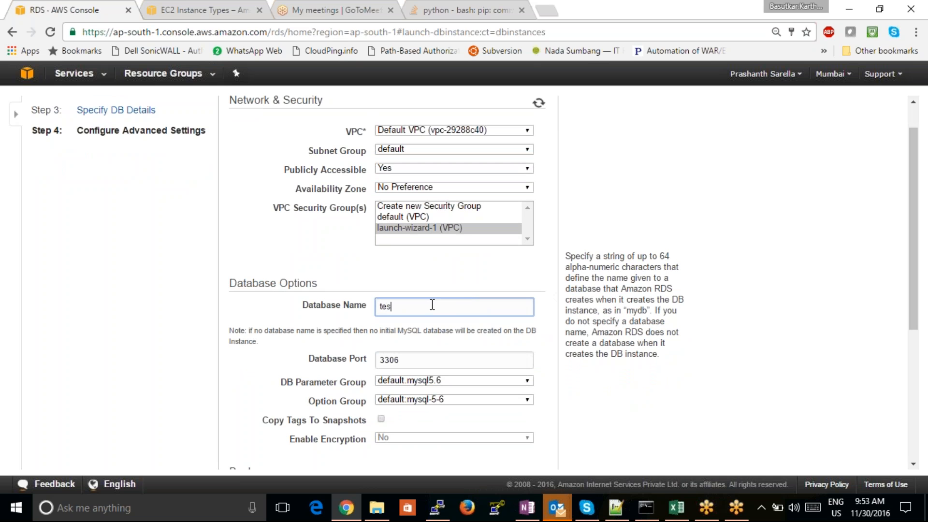
type("tcase44")
scroll(897, 261, "down", 3)
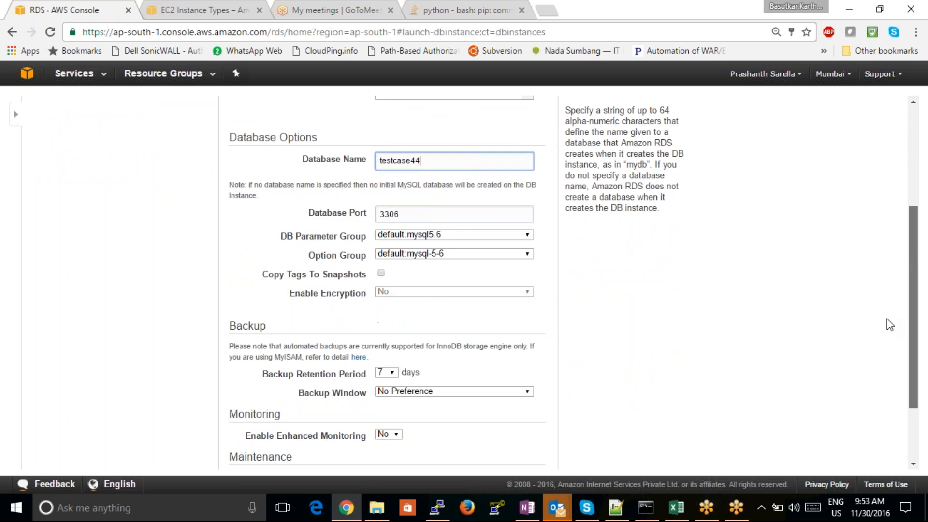
- Keep database port 3306, the default.mysql5.6 parameter group and the default:mysql-5-6 option group
key("Tab")
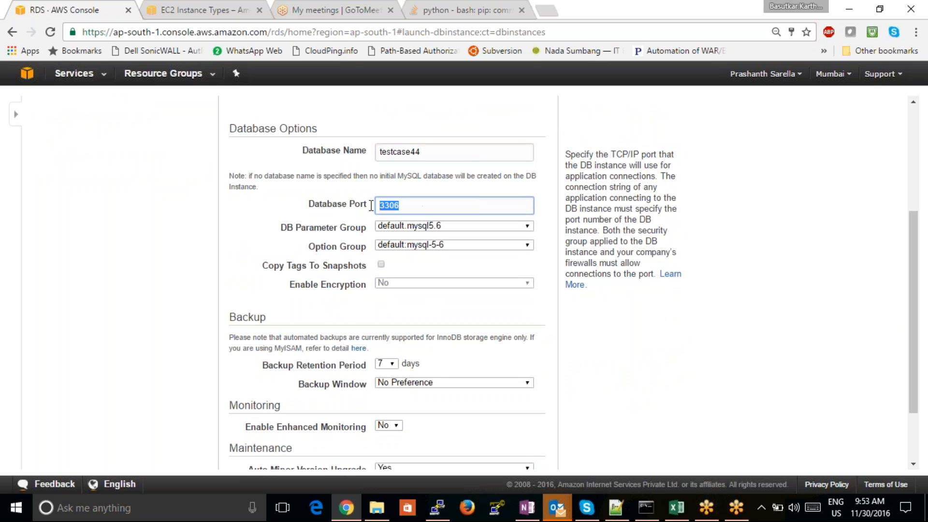
key("Tab")
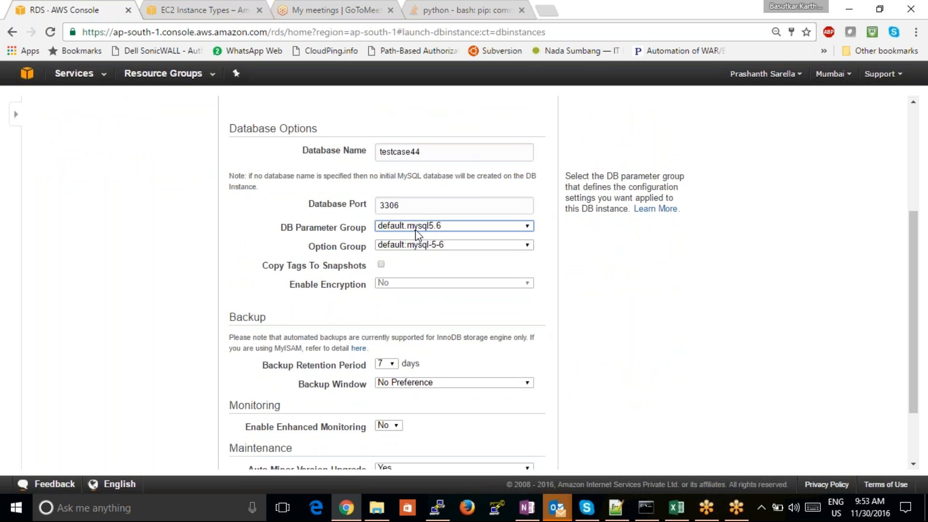
left_click(429, 262)
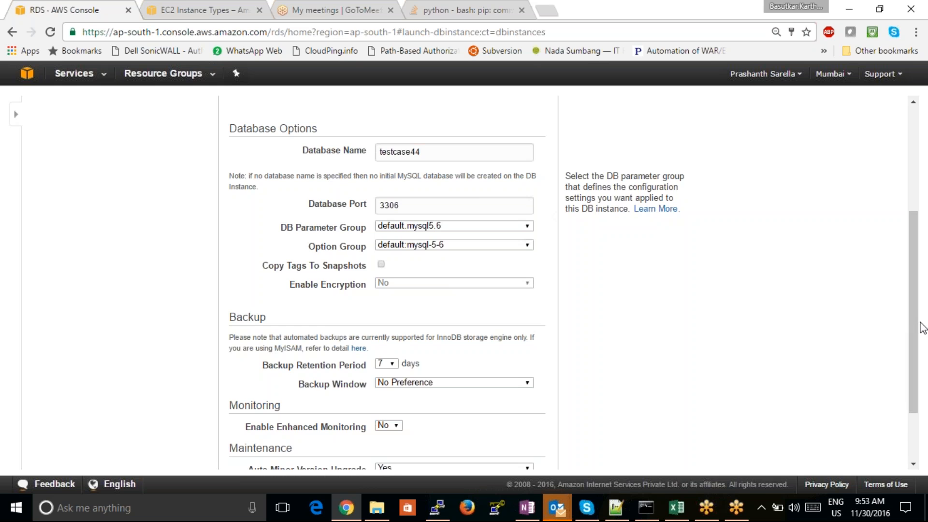
left_click_drag(914, 330, 910, 387)
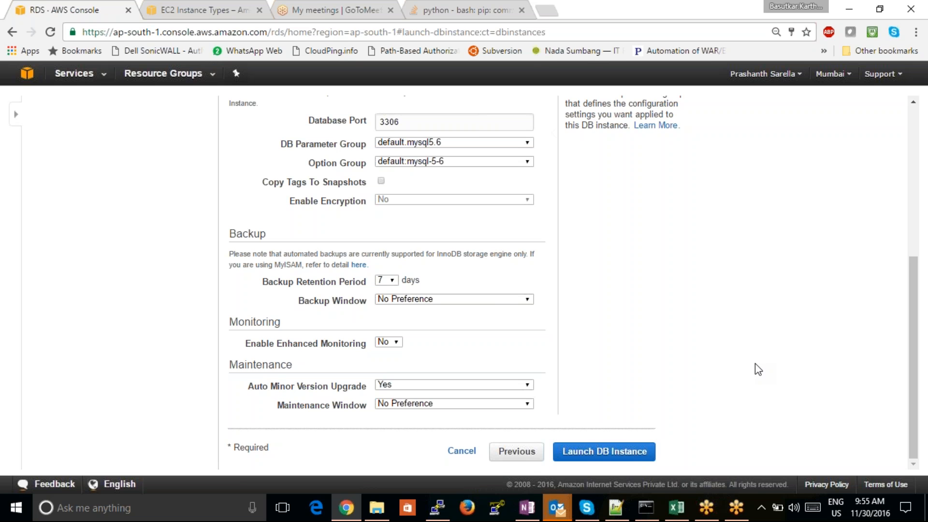
- Set the backup retention period to 35 days
left_click(389, 280)
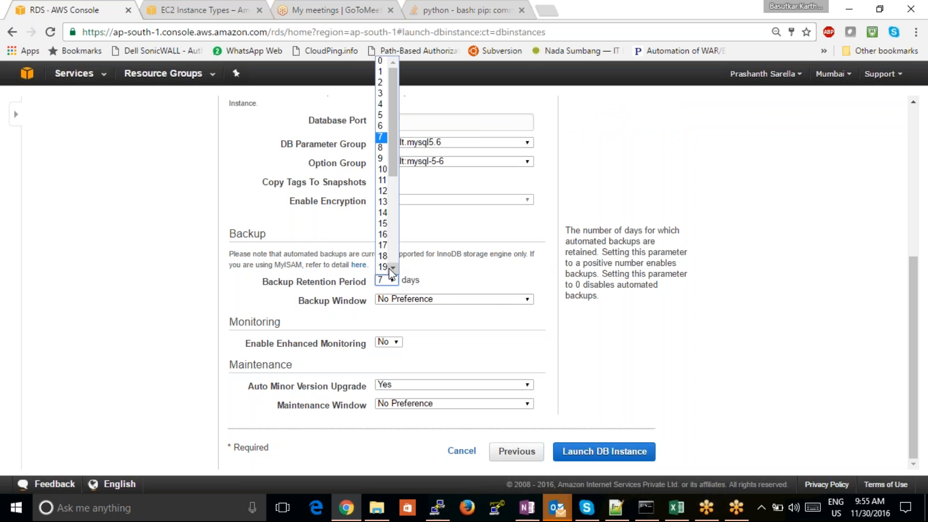
left_click(392, 267)
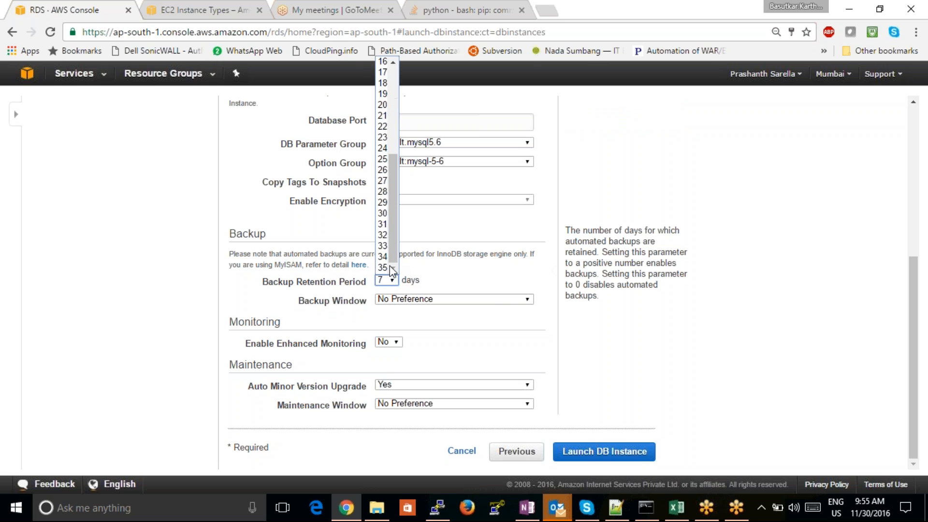
left_click(382, 268)
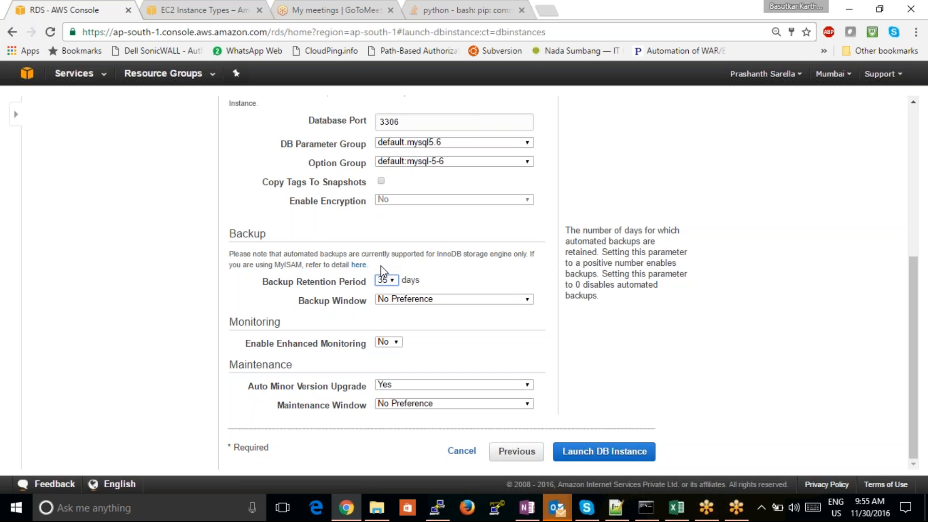
- Set the backup retention period to 0 days to disable automated backups for the DB instance
left_click(390, 281)
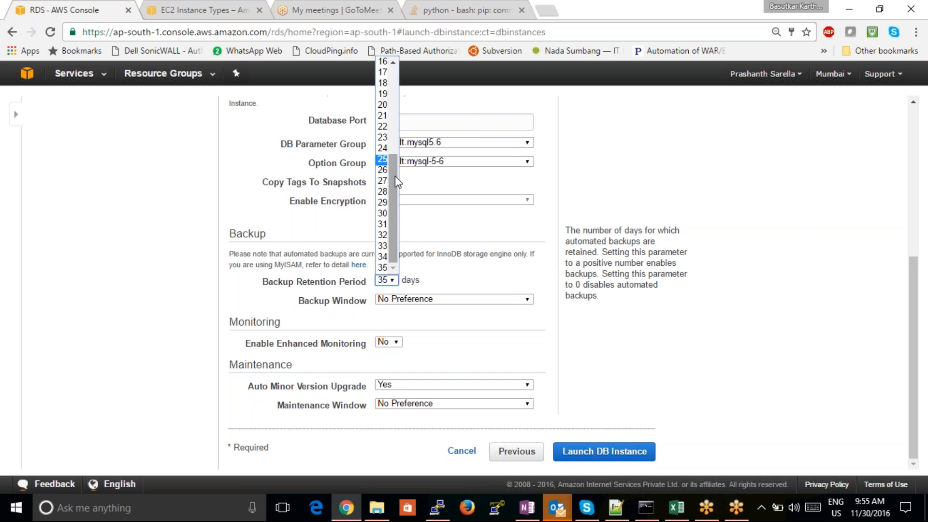
left_click_drag(393, 170, 393, 68)
left_click(382, 61)
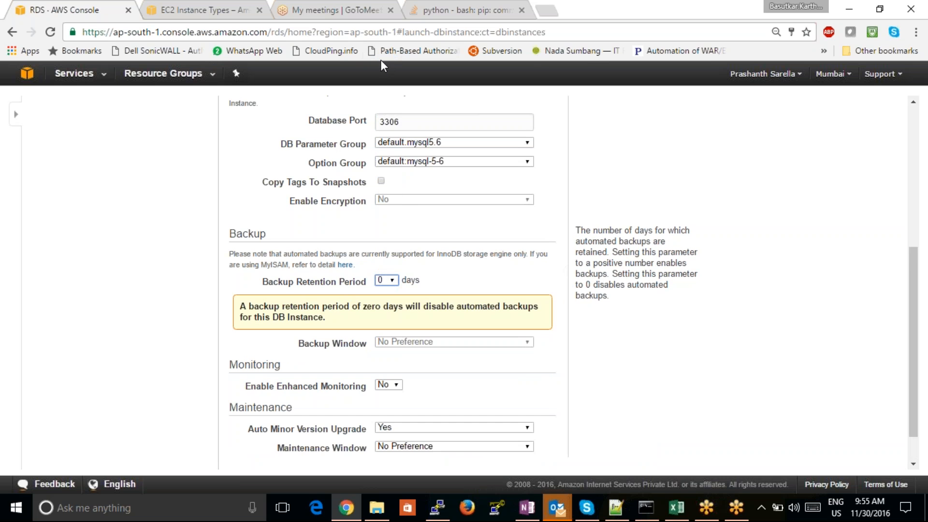
left_click(779, 369)
scroll(915, 288, "down", 1)
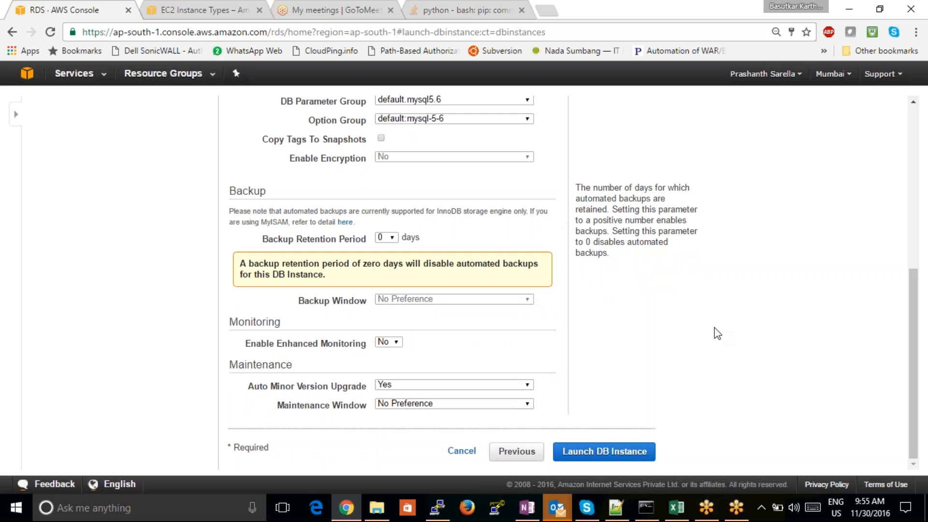
- Enable enhanced monitoring and check the available monitoring role options
left_click(392, 342)
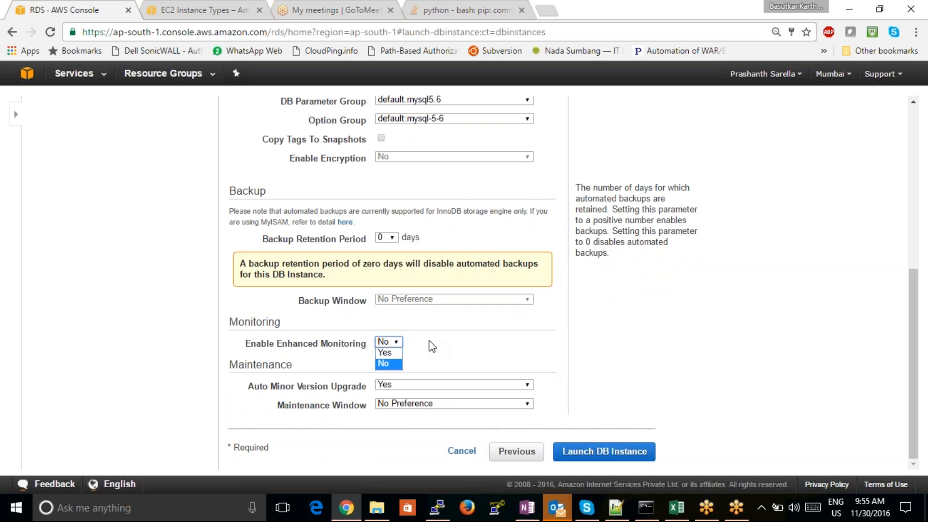
left_click(382, 353)
left_click(404, 361)
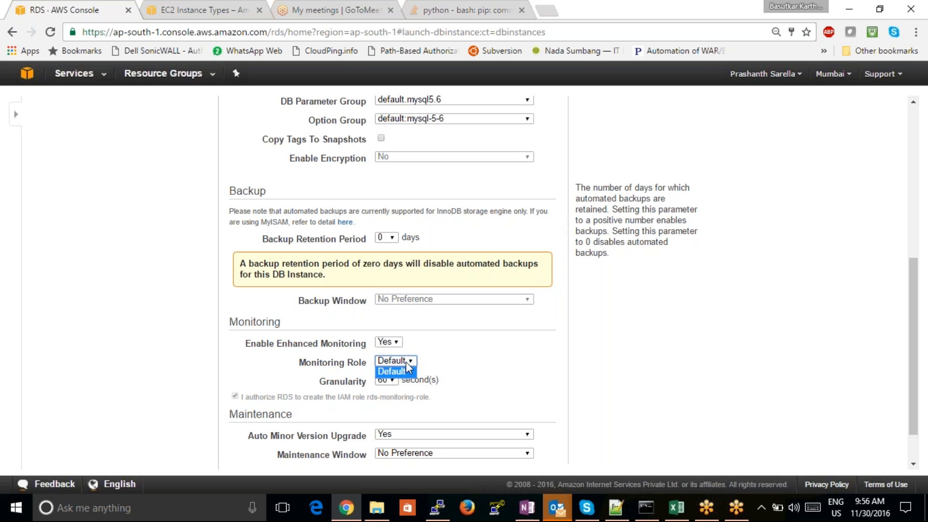
left_click(551, 372)
- Set enhanced monitoring back to No and dismiss the email login prompt
left_click(395, 343)
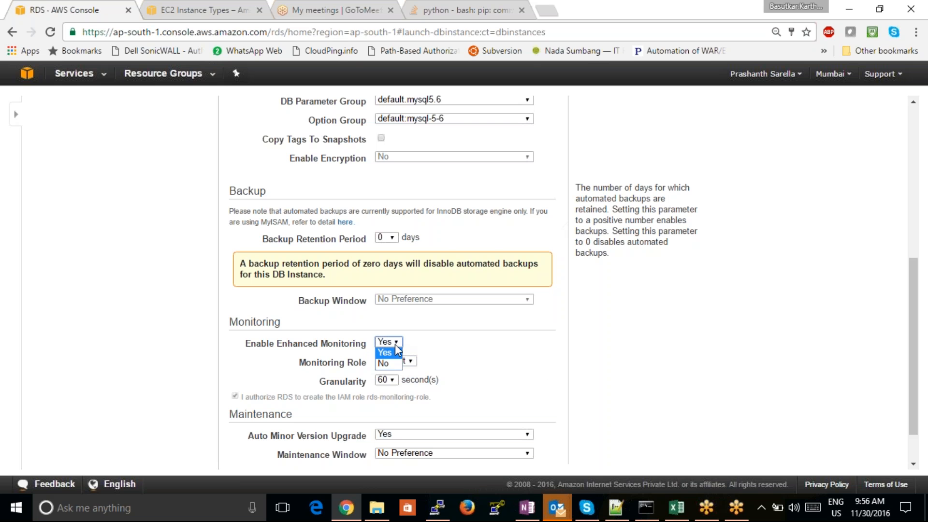
left_click(388, 363)
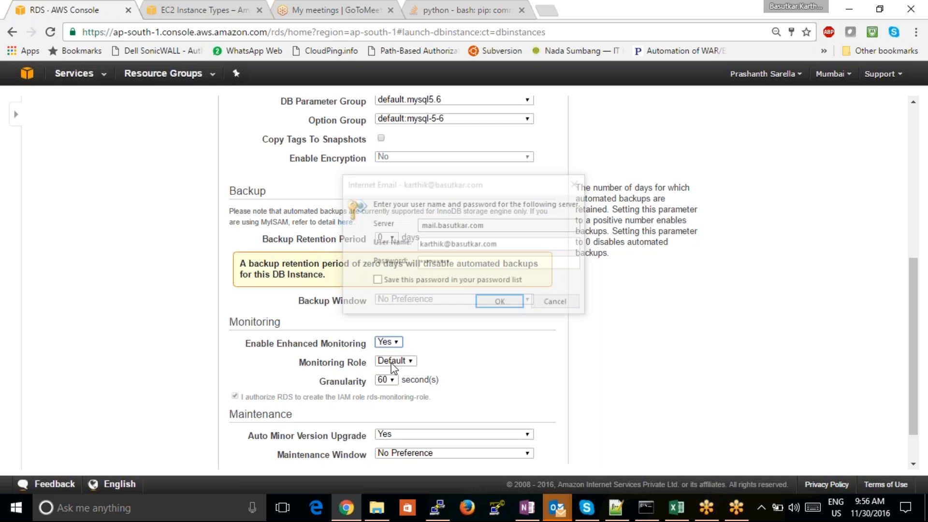
left_click(566, 301)
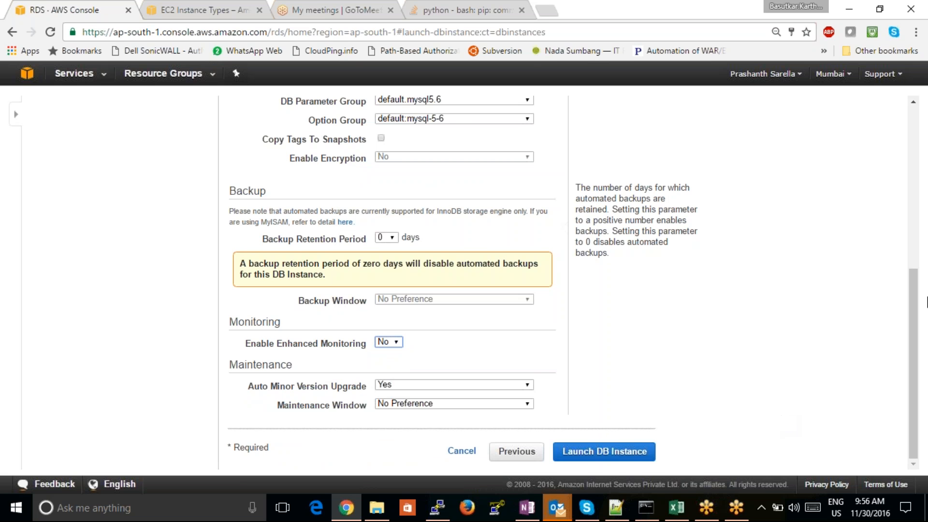
- Set Auto Minor Version Upgrade to No for the DB instance
left_click(440, 102)
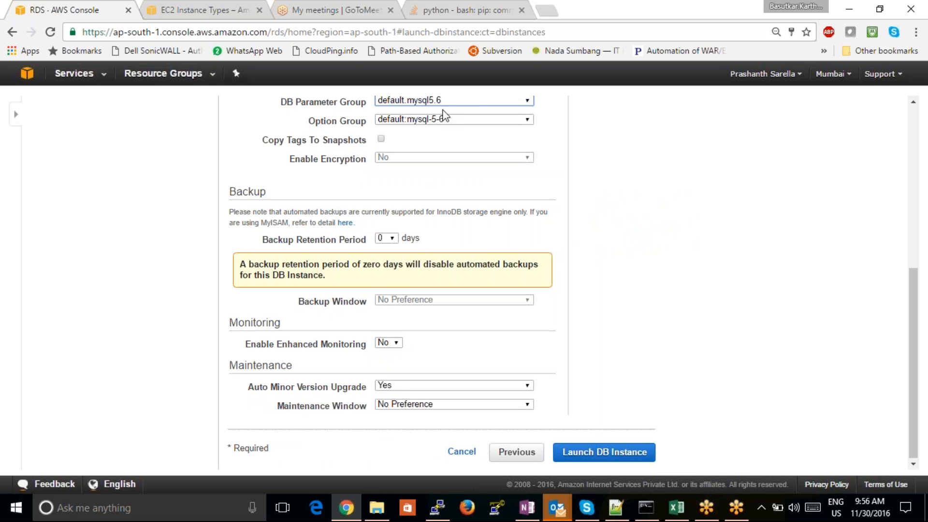
left_click(427, 384)
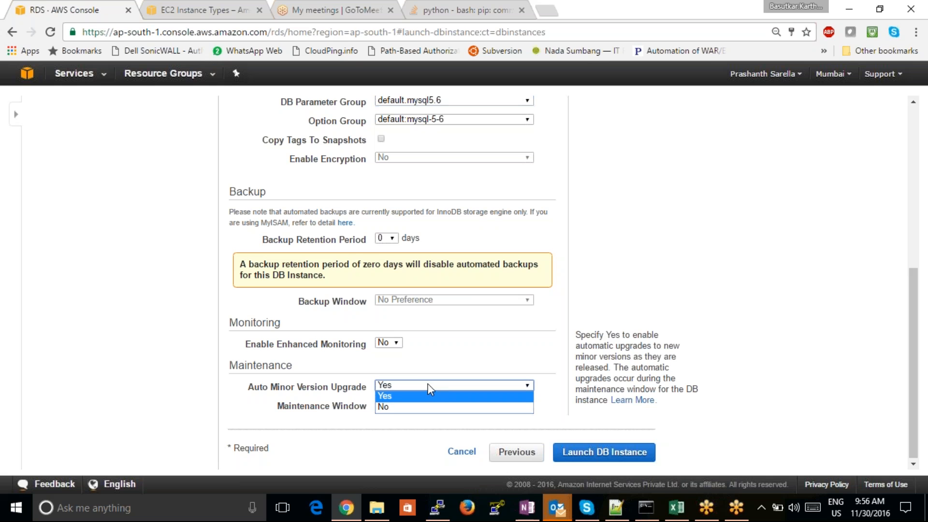
left_click(389, 407)
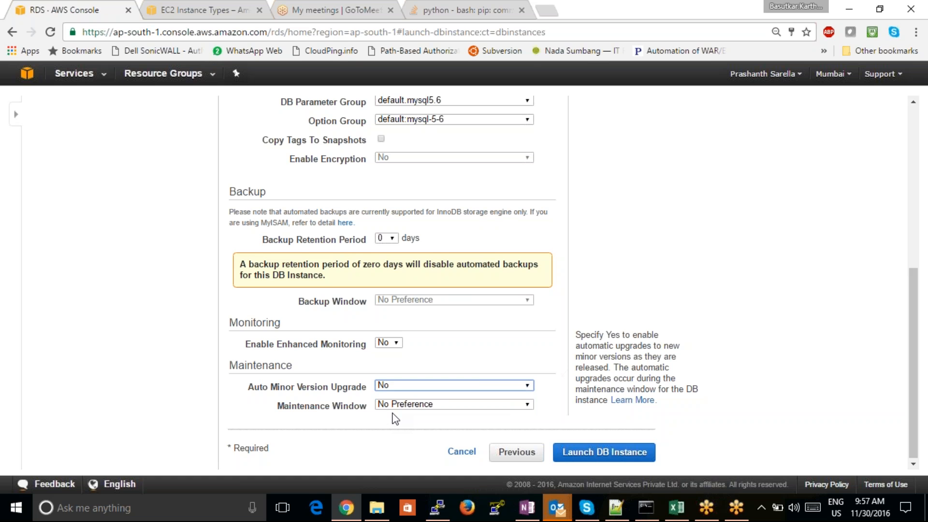
- Launch the DB instance and open the list of DB instances
left_click(627, 454)
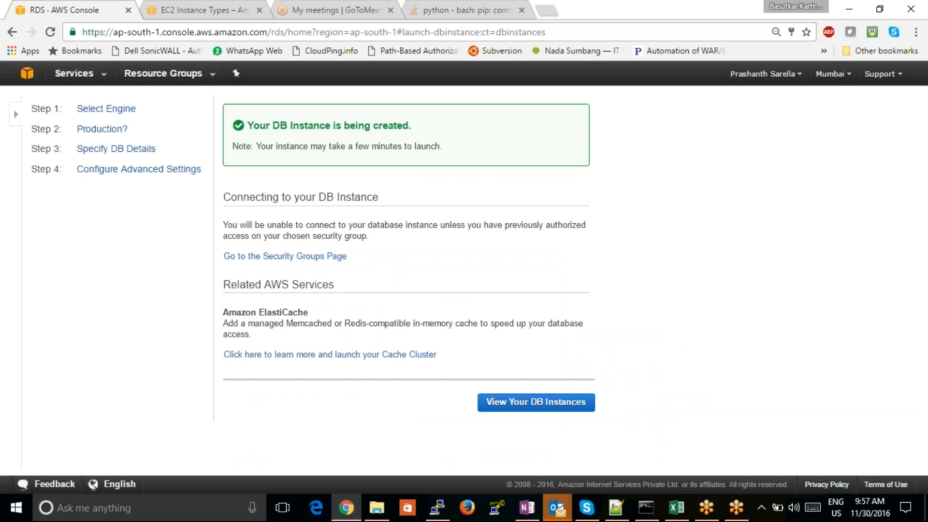
left_click(551, 408)
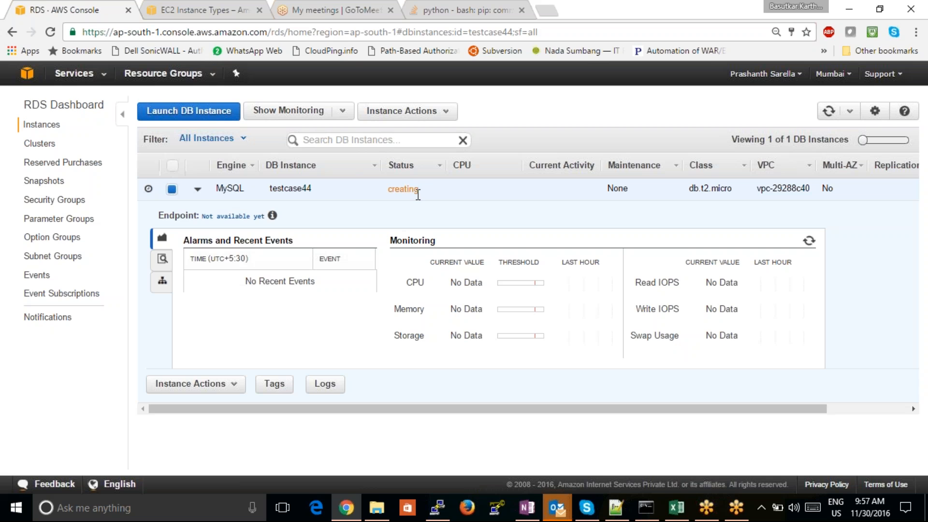
- Examine the status and monitoring values of the testcase44 instance and refresh the instance list
left_click_drag(420, 194, 389, 191)
left_click_drag(315, 189, 274, 187)
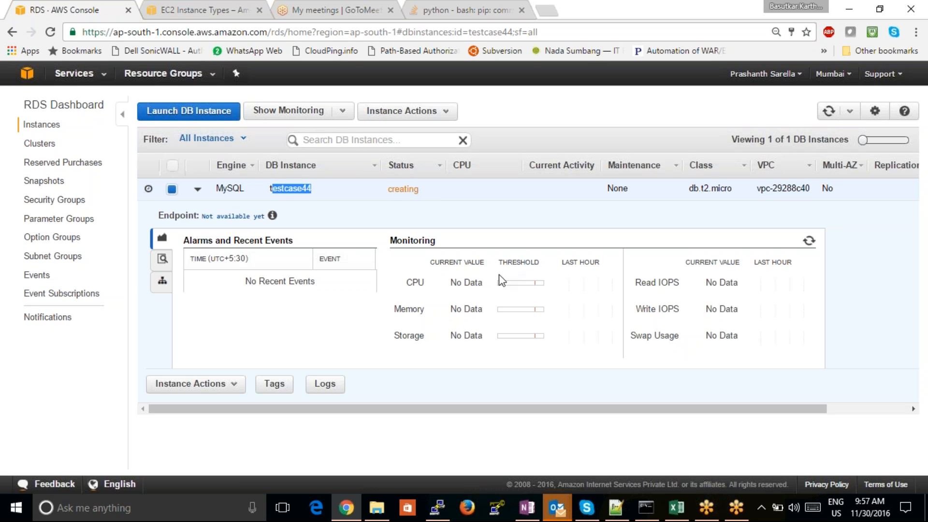
left_click(480, 312)
left_click_drag(477, 311, 517, 342)
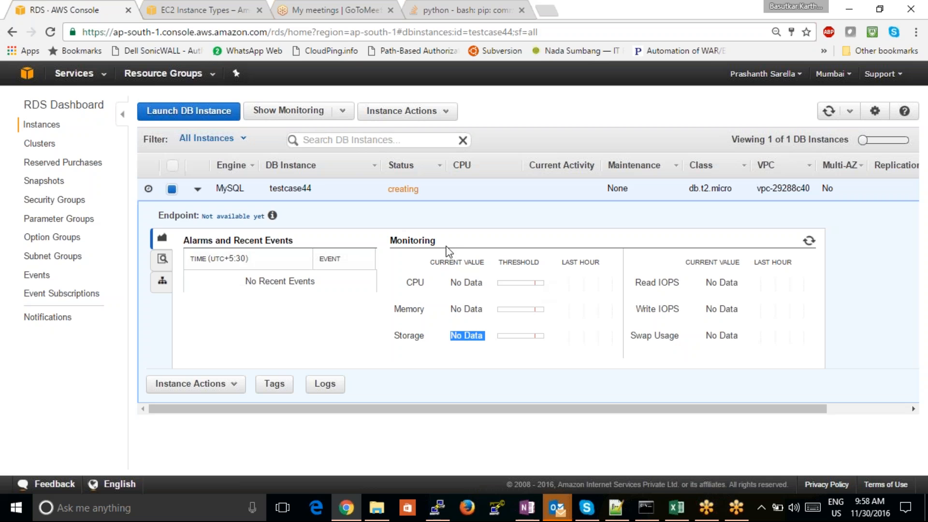
double_click(389, 189)
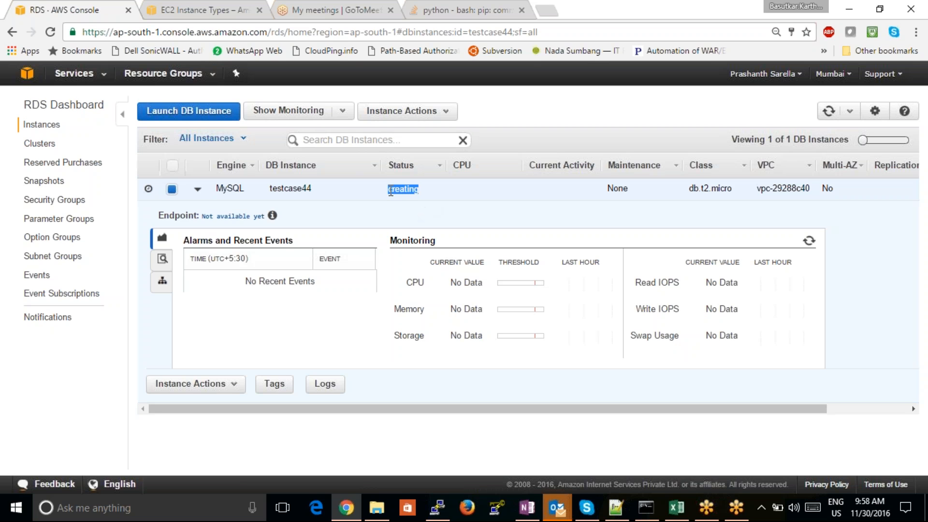
left_click(386, 215)
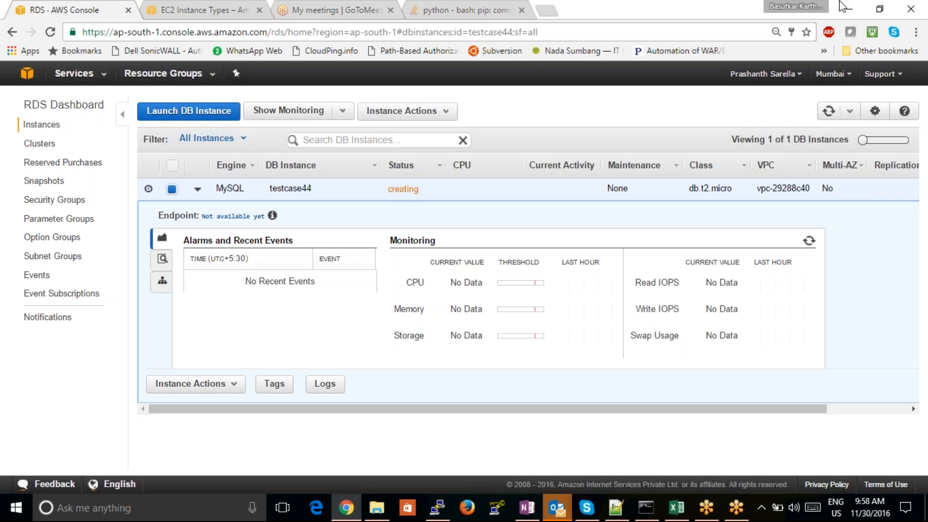
left_click(917, 17)
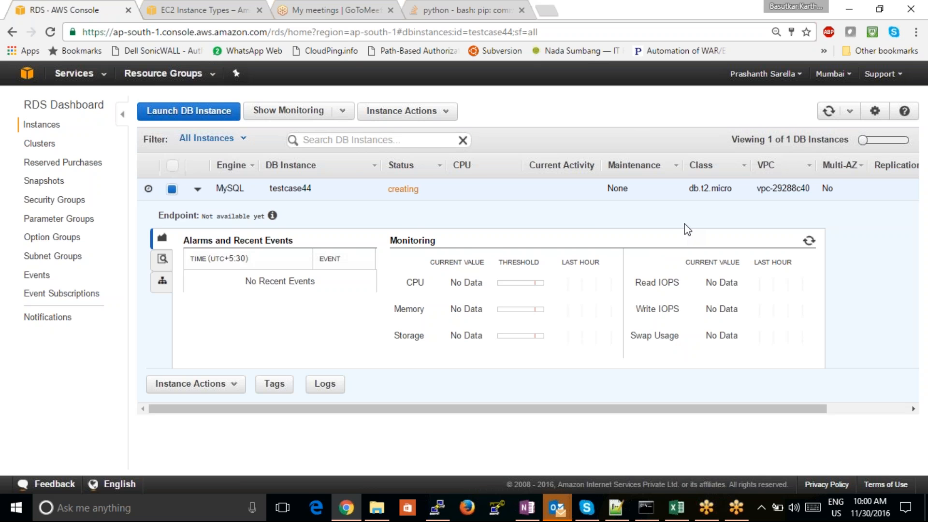
left_click(827, 114)
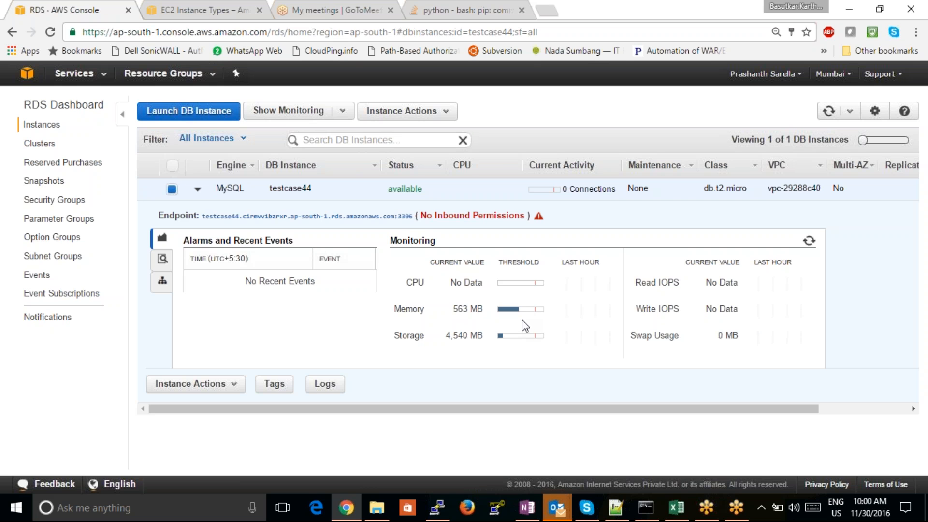
- Open the security group linked from the instance's inbound permissions warning and display its inbound rules
left_click(425, 216)
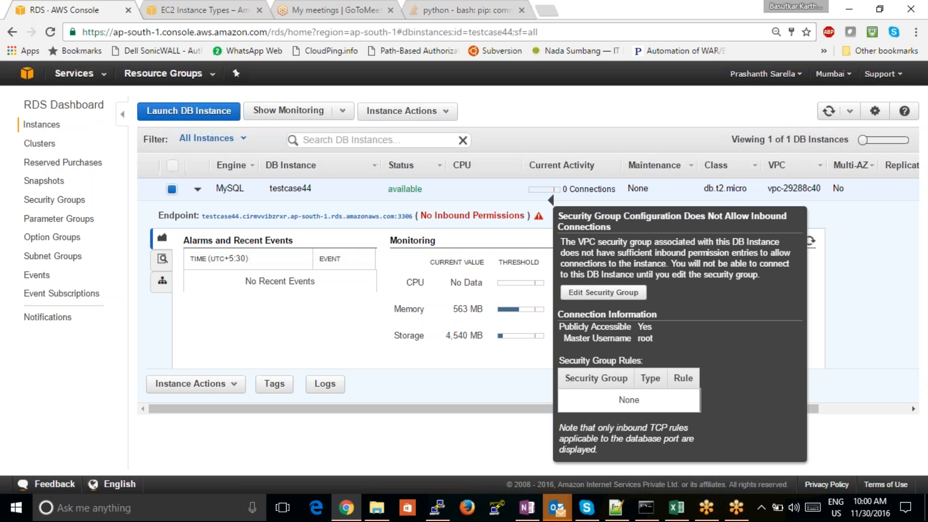
left_click(603, 292)
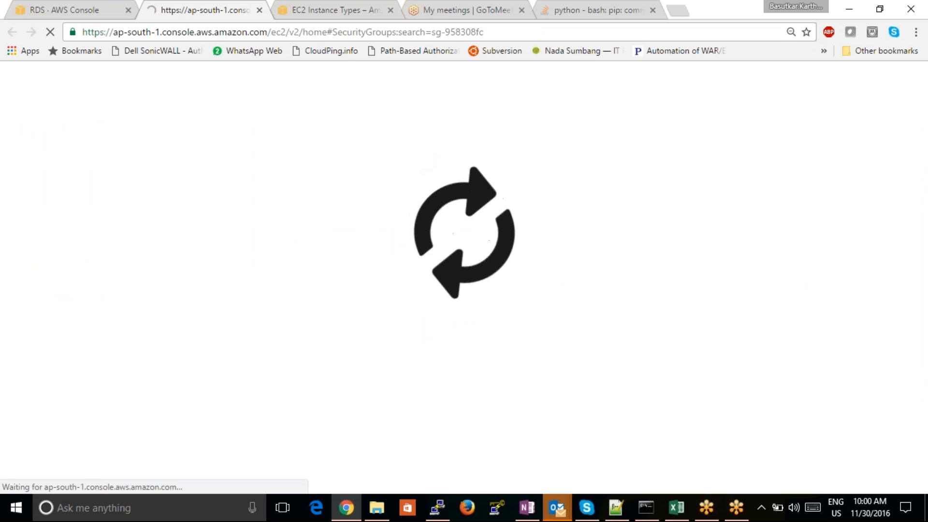
left_click(65, 12)
mouse_move(537, 214)
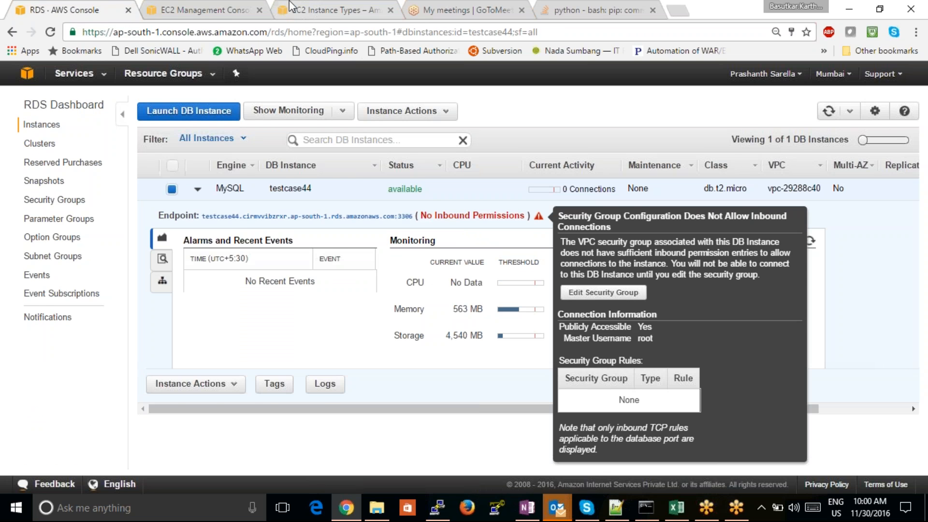
left_click(220, 13)
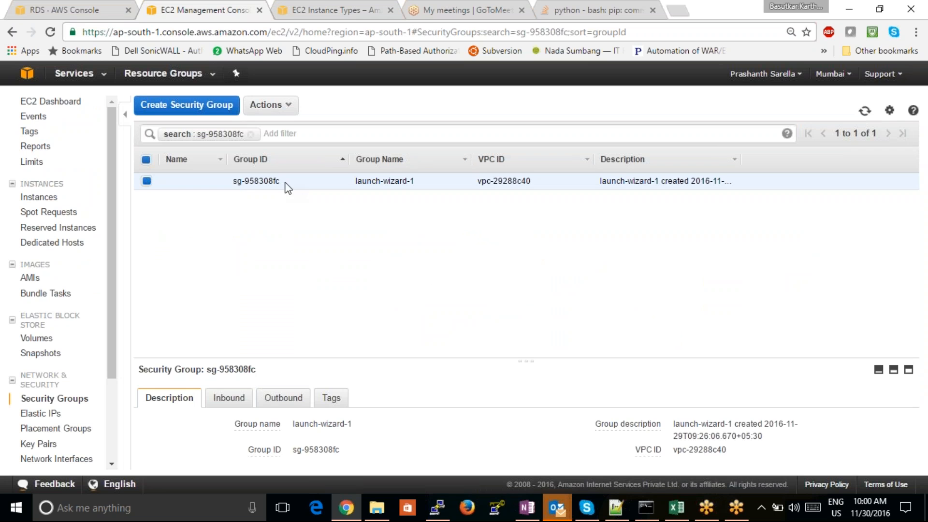
left_click(228, 397)
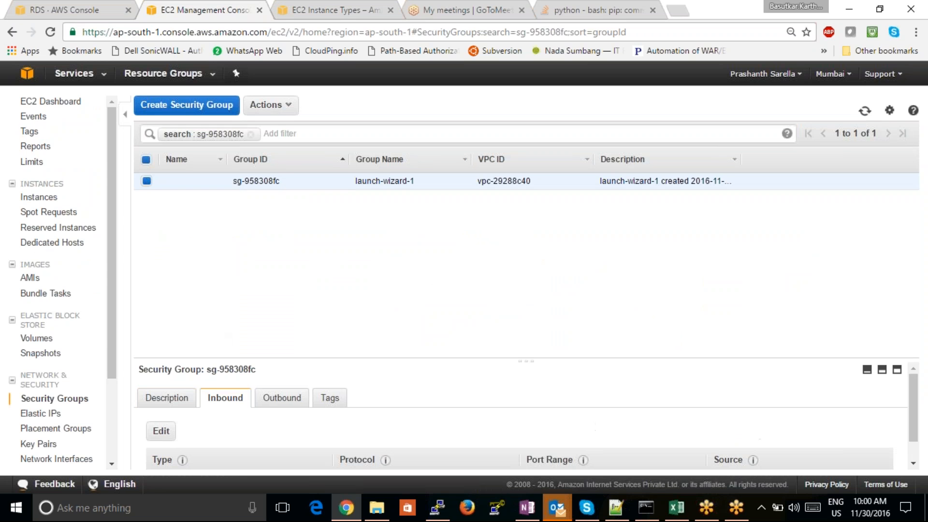
- Add an inbound rule of type MYSQL/Aurora to the launch-wizard-1 security group
left_click(162, 431)
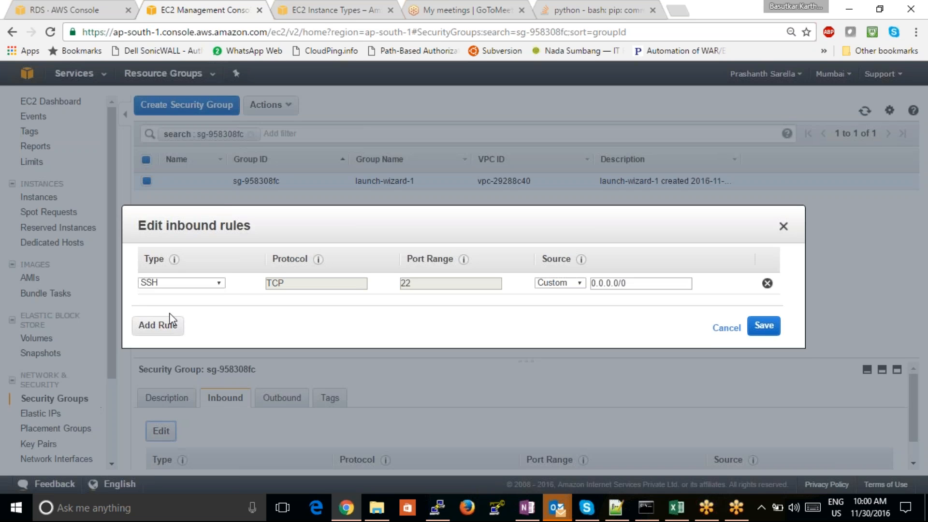
left_click(157, 326)
left_click(213, 306)
left_click(205, 281)
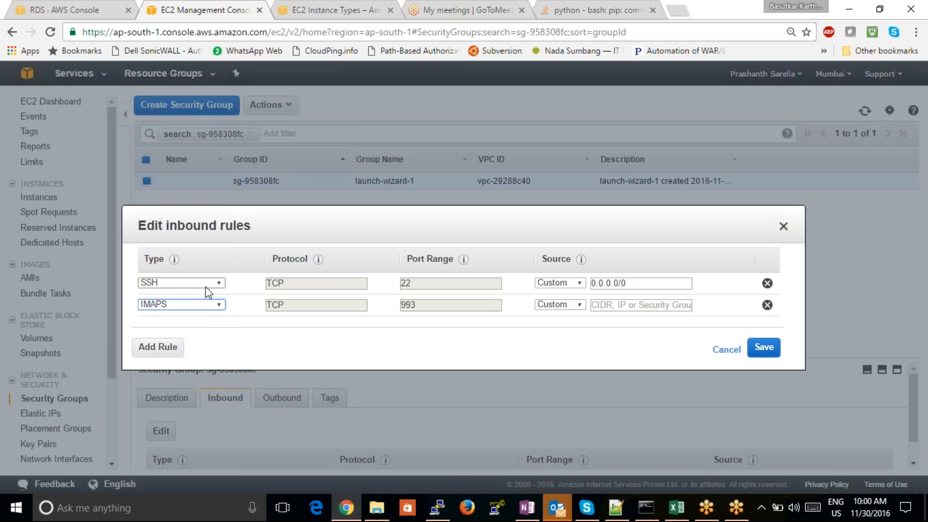
left_click(219, 306)
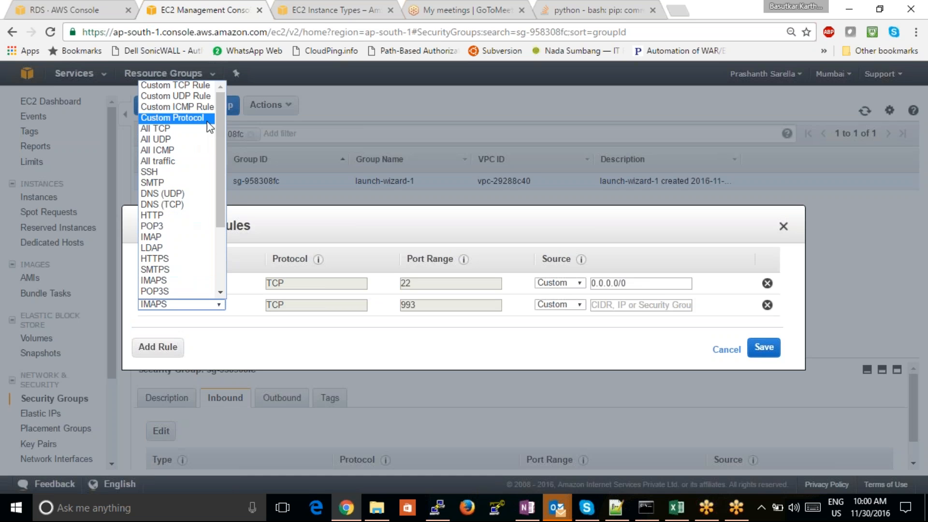
left_click_drag(216, 121, 216, 168)
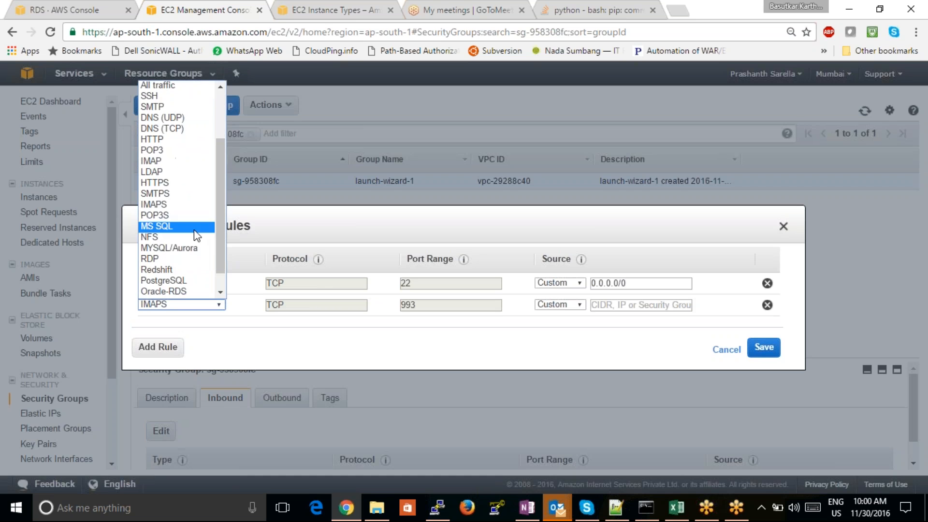
left_click(192, 247)
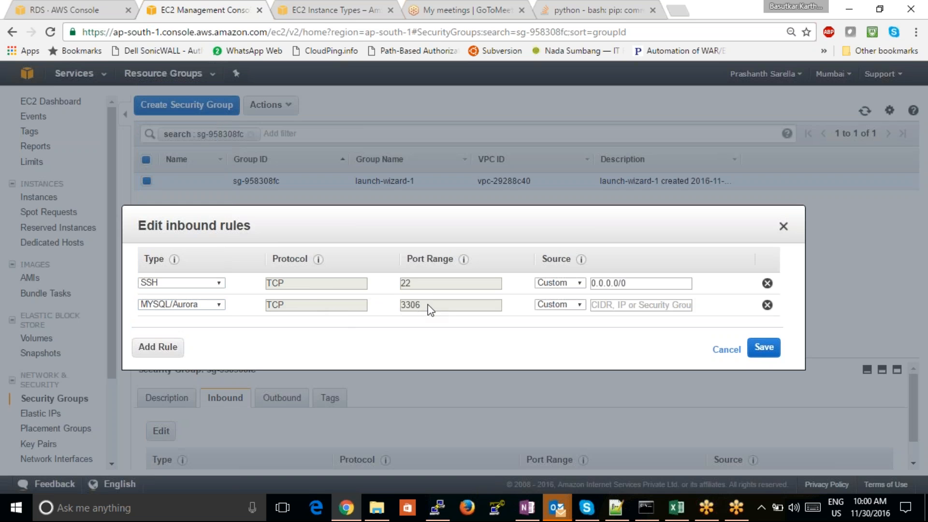
- Set the MYSQL/Aurora rule's source to Anywhere and save the inbound rules
left_click(582, 305)
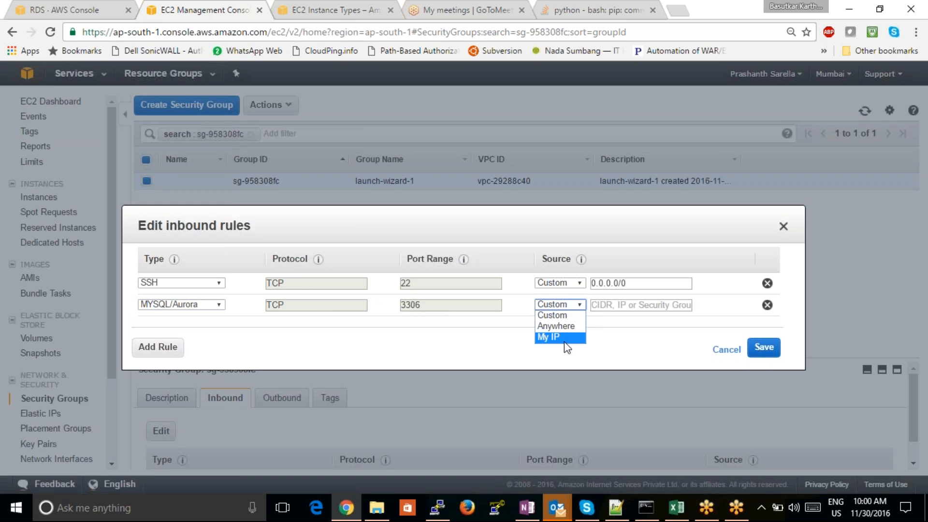
left_click(553, 328)
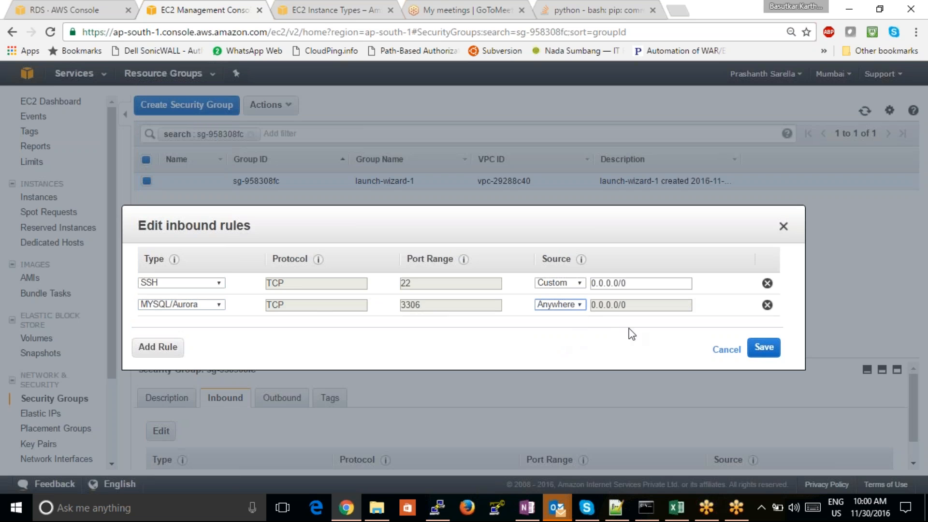
left_click(580, 304)
left_click(571, 326)
left_click(768, 360)
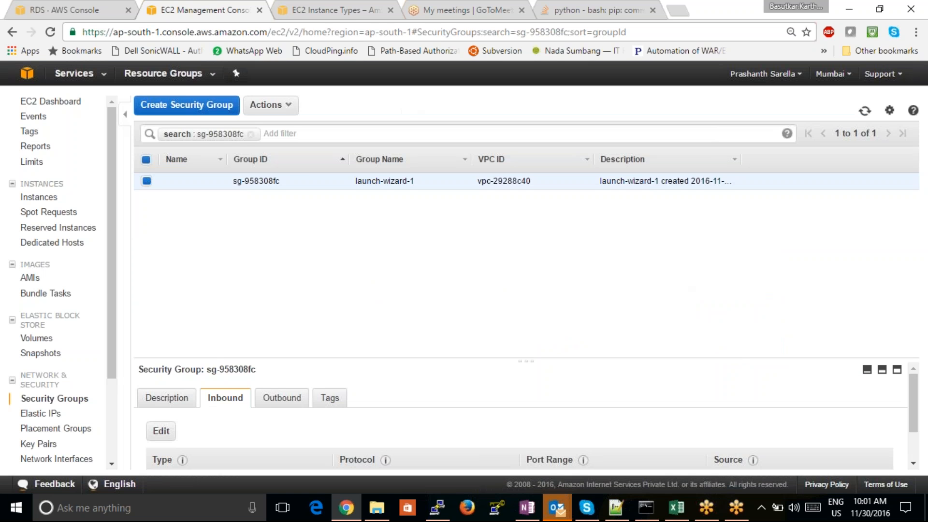
- Return to the RDS console and refresh the DB instance list to check testcase44's status and inbound permissions
left_click(106, 9)
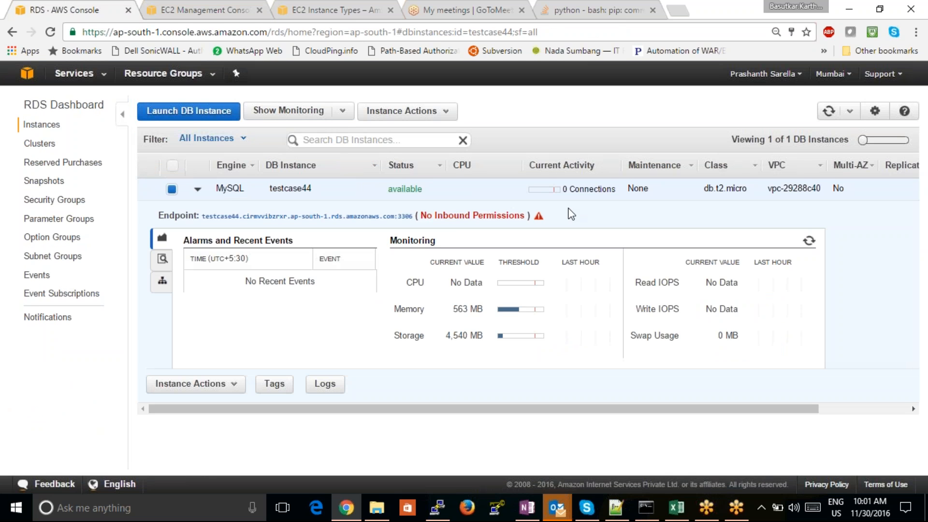
left_click_drag(423, 189, 395, 188)
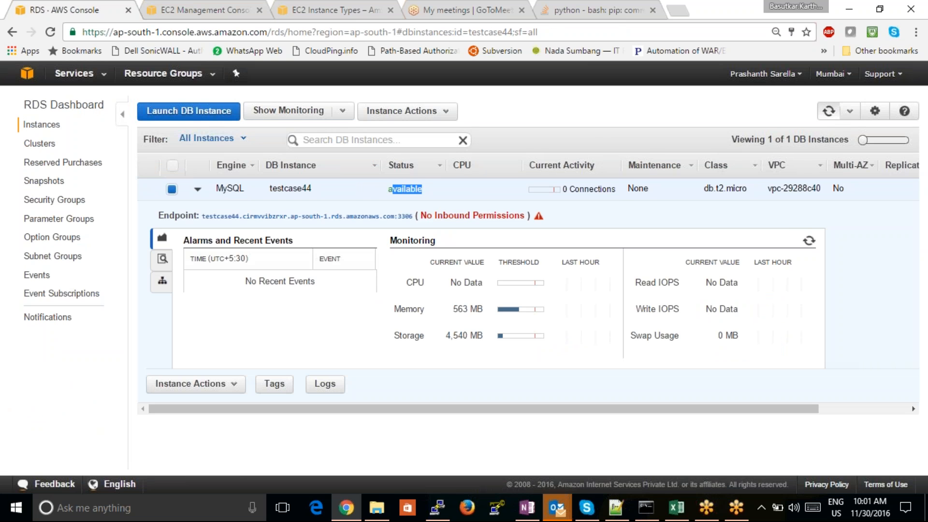
left_click(828, 112)
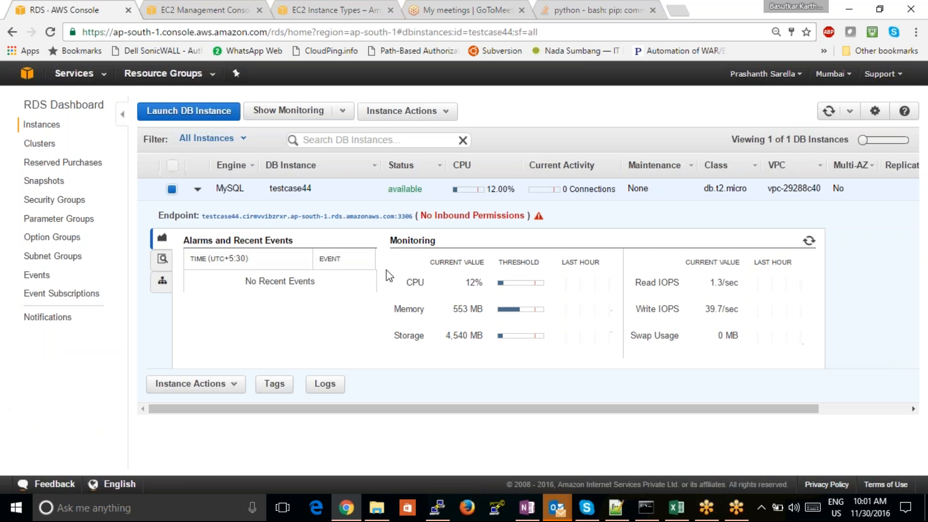
- Find and launch MySQL Workbench 6.3 CE on the computer and reposition its window over the browser
key("super")
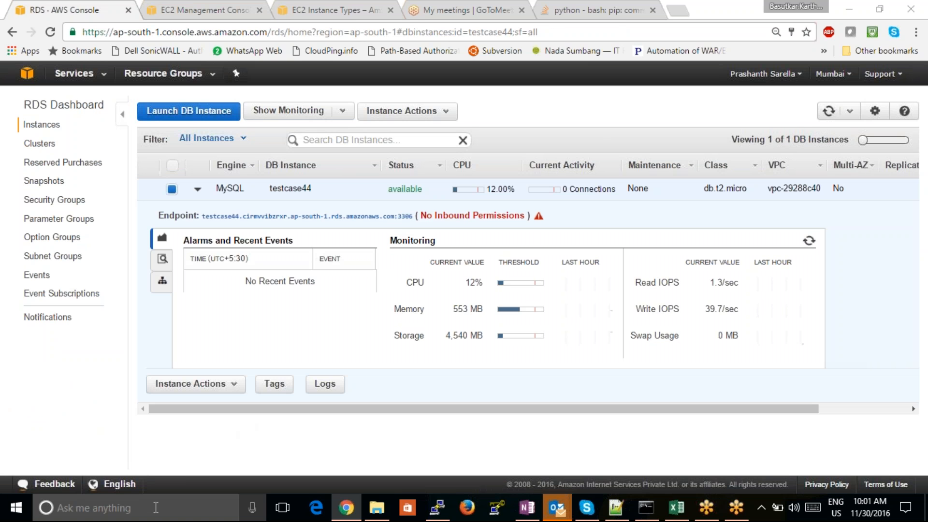
type("w")
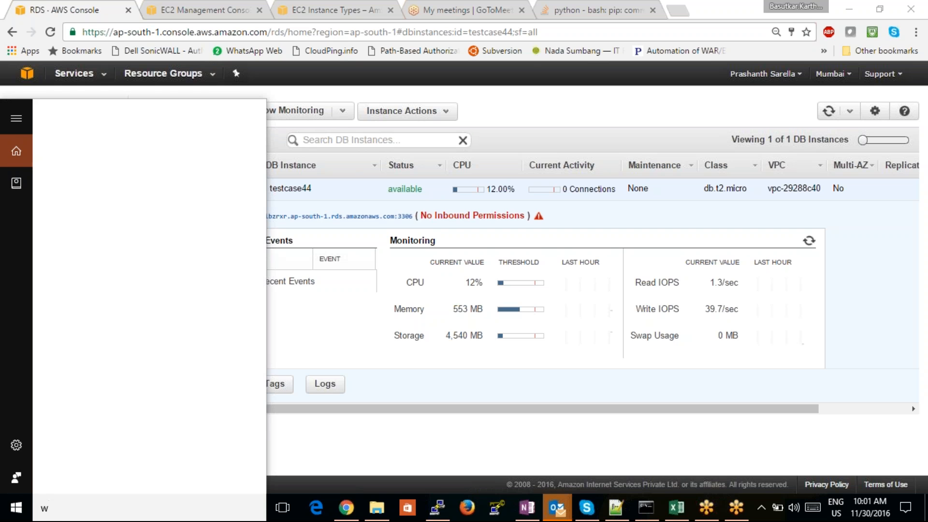
type("orkb")
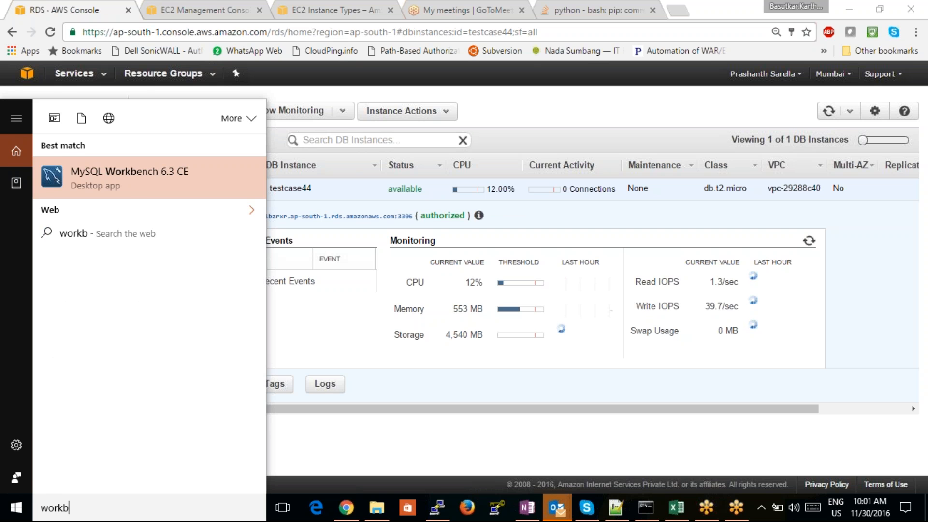
key("Return")
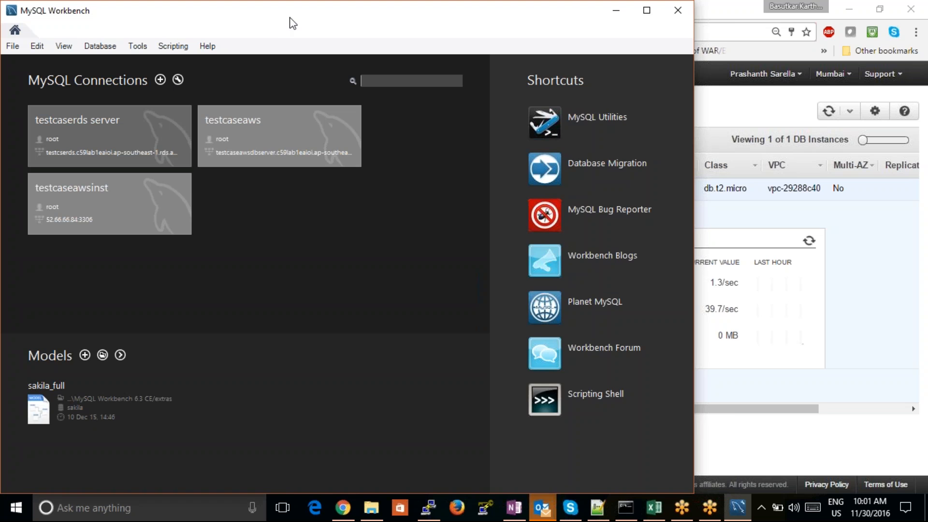
left_click_drag(292, 17, 414, 17)
- Start a new MySQL connection and name it testcase44
left_click(282, 80)
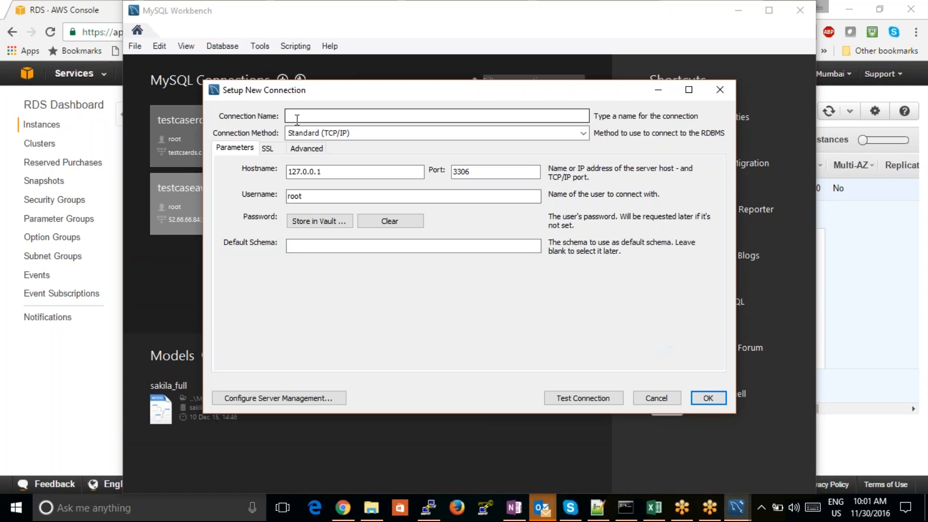
type("estca")
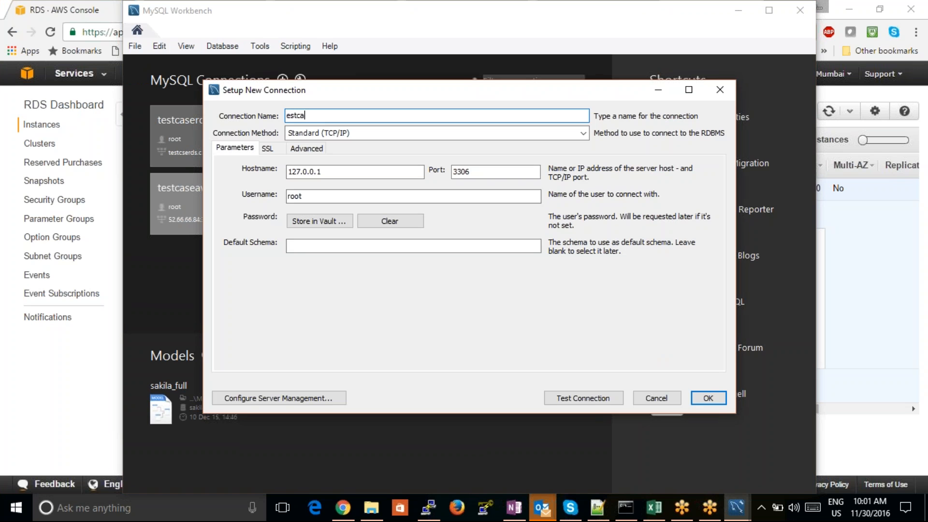
type("se44")
key("Left")
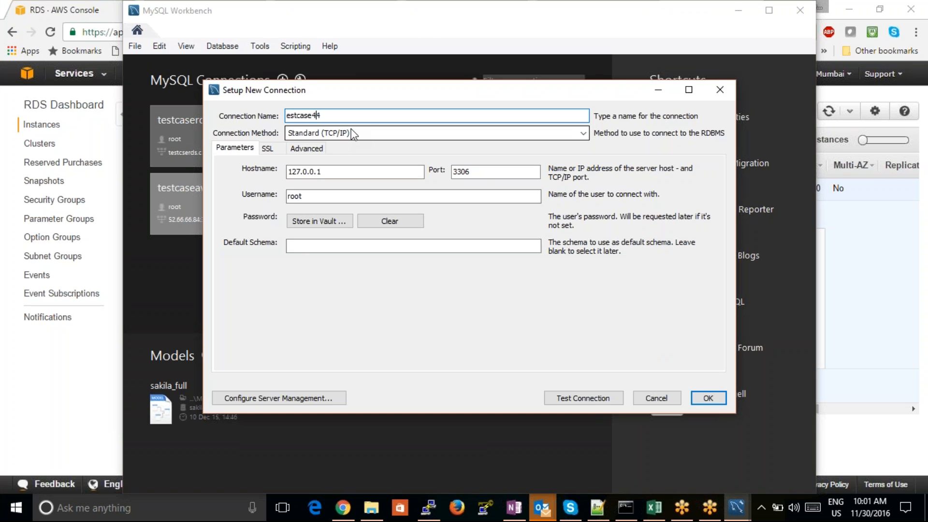
key("Home")
type("t")
- Examine the SSL settings and the Standard TCP/IP over SSH parameters, then keep Standard (TCP/IP) as the connection method
left_click(378, 132)
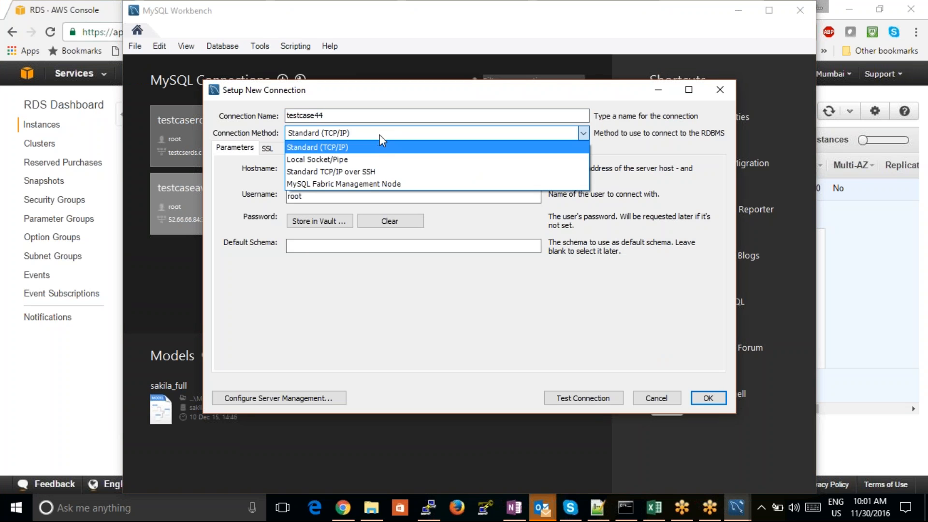
left_click(383, 144)
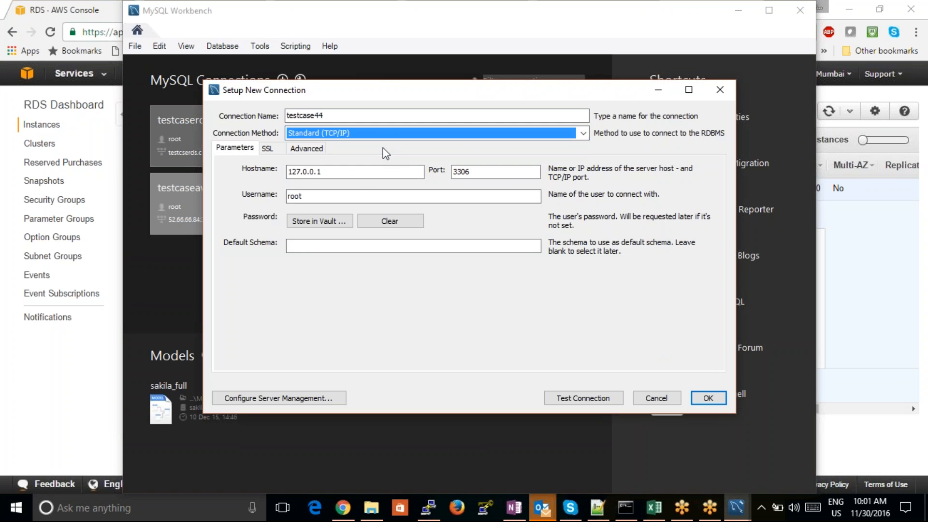
left_click(268, 149)
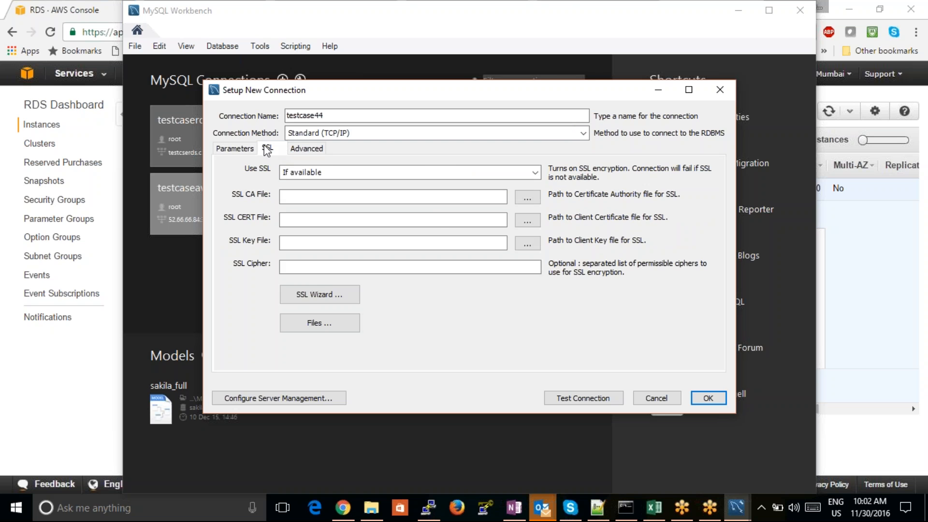
left_click(251, 150)
left_click(341, 135)
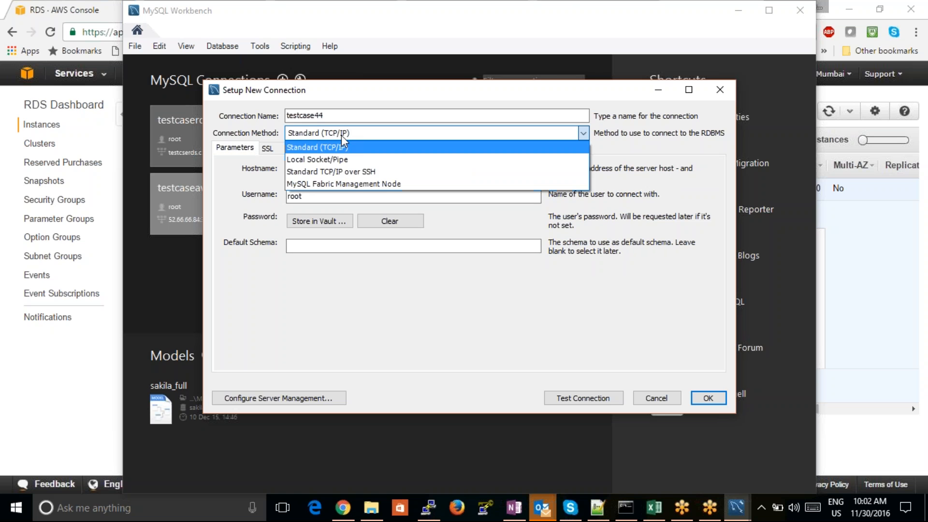
left_click(340, 172)
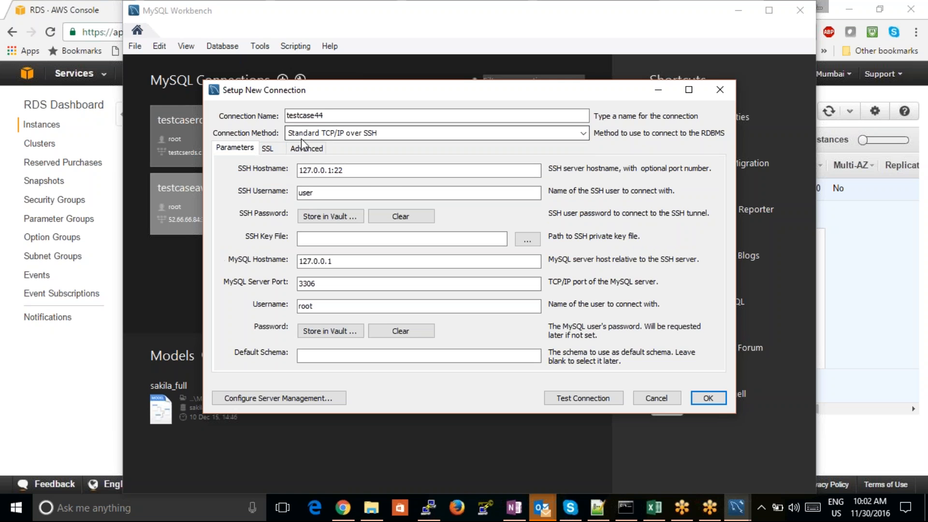
left_click(317, 133)
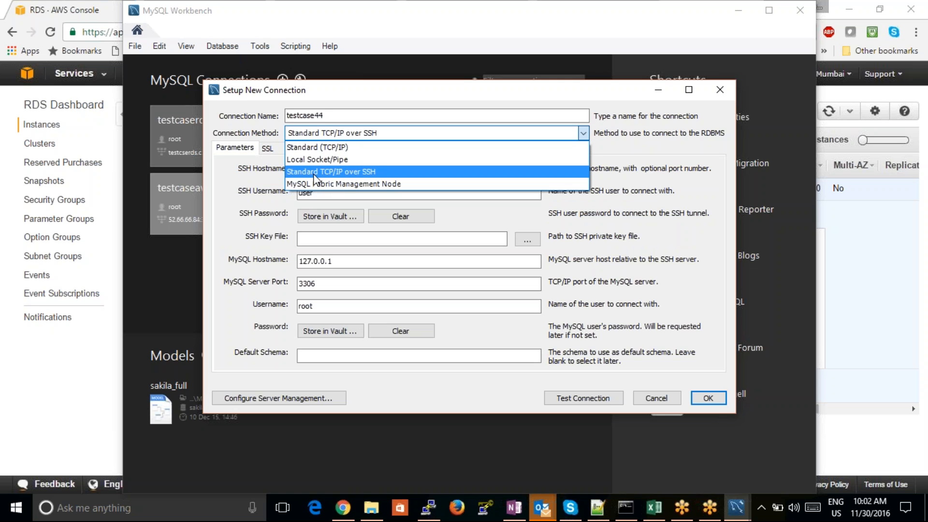
left_click(314, 147)
- Switch to the RDS console and copy the full endpoint address of the testcase44 instance
left_click(335, 173)
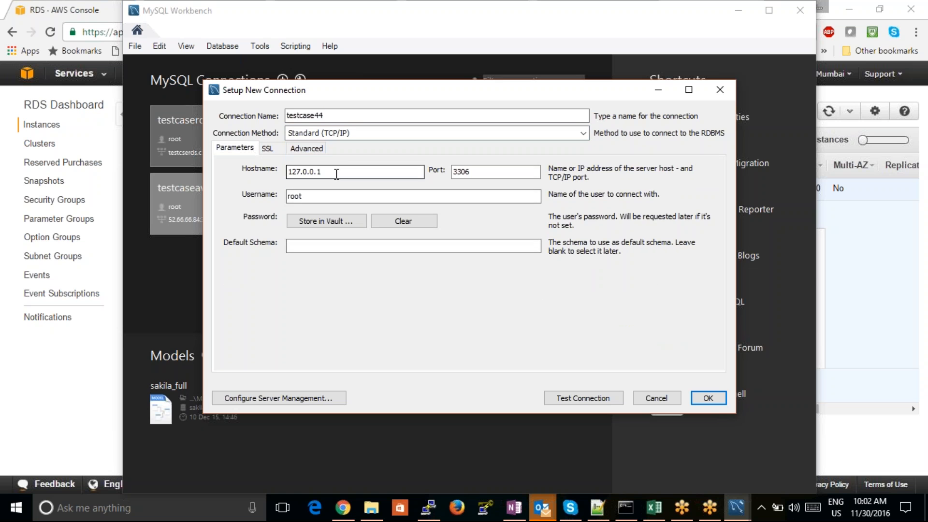
left_click(89, 350)
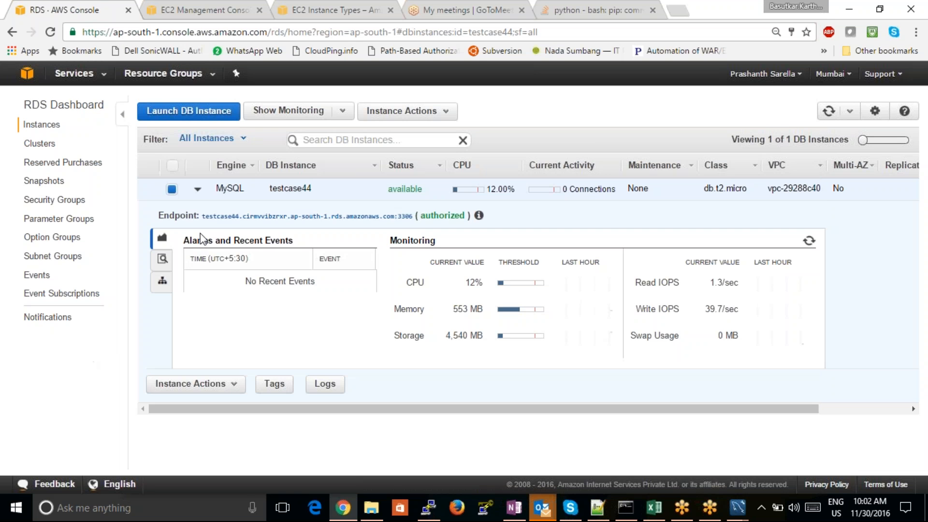
left_click_drag(202, 216, 393, 221)
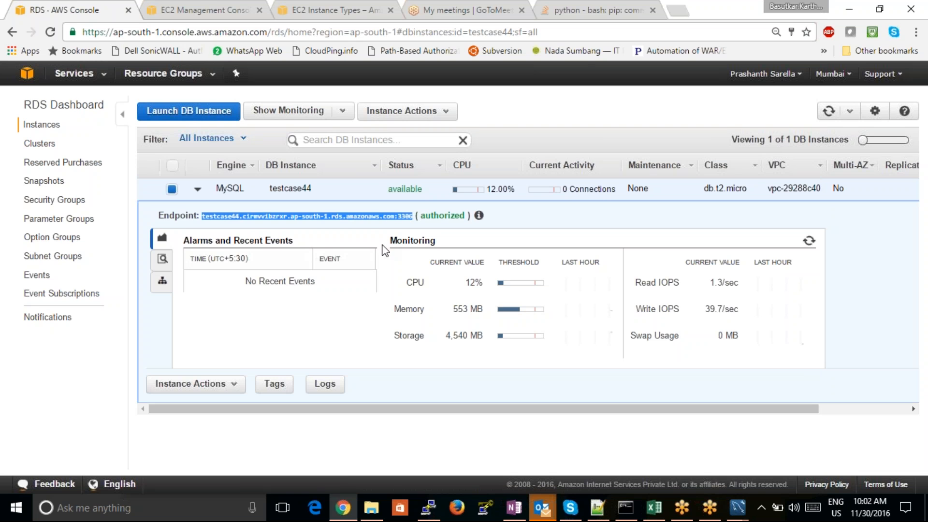
left_click(389, 239)
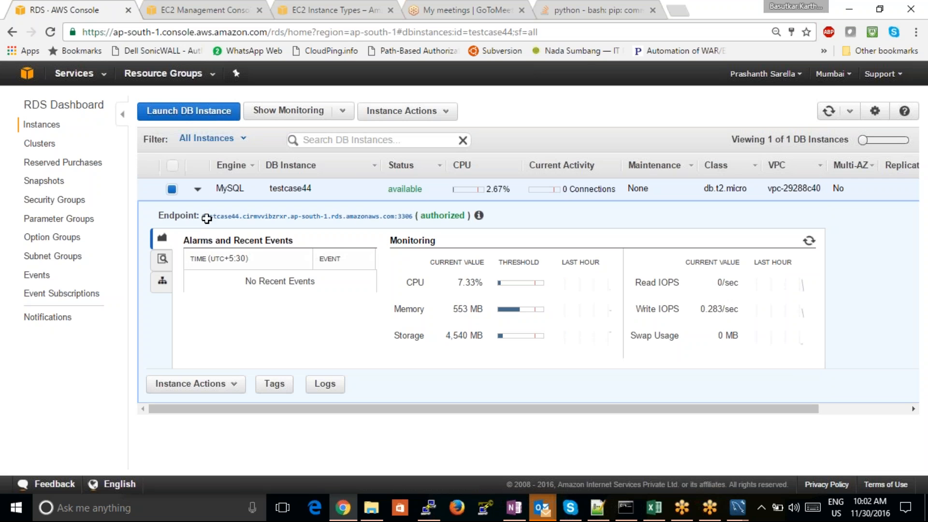
left_click_drag(202, 217, 413, 221)
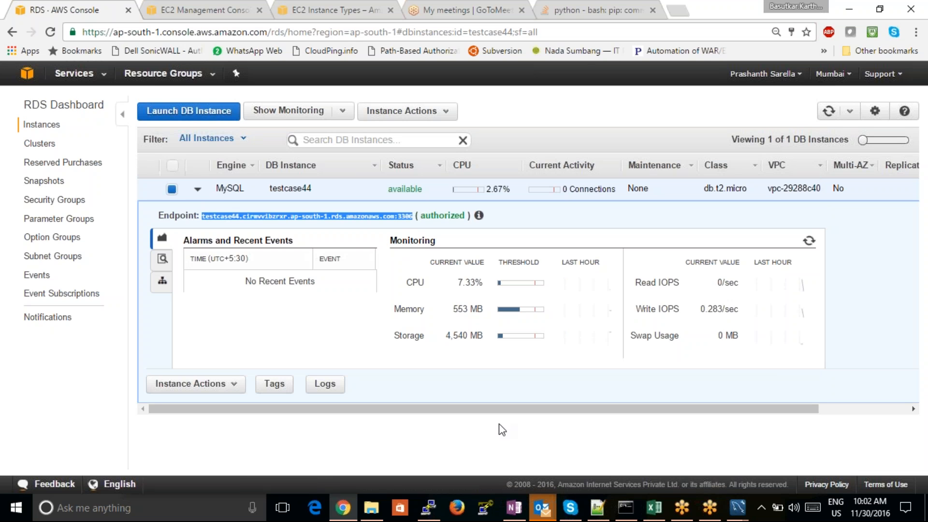
- Back in the MySQL Workbench connection setup, replace the hostname with the copied RDS endpoint, without its :3306 port suffix
mouse_move(737, 508)
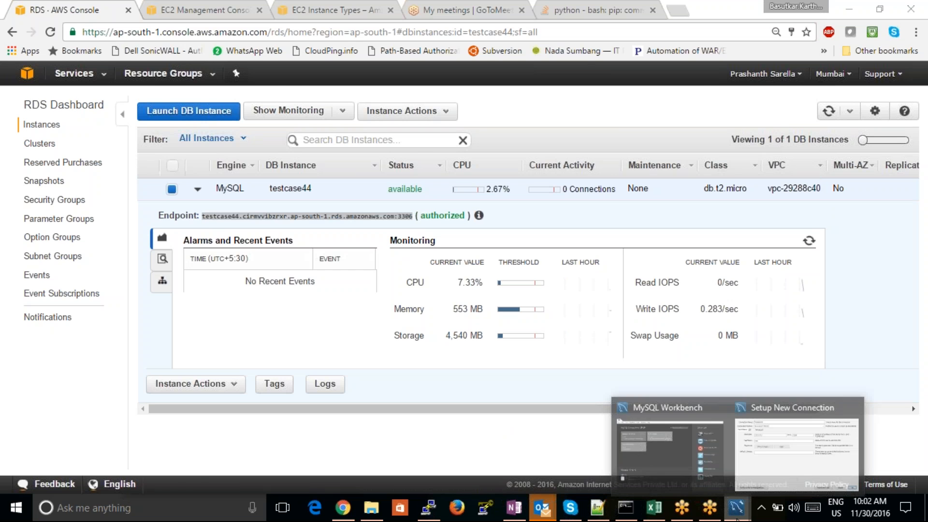
left_click(796, 445)
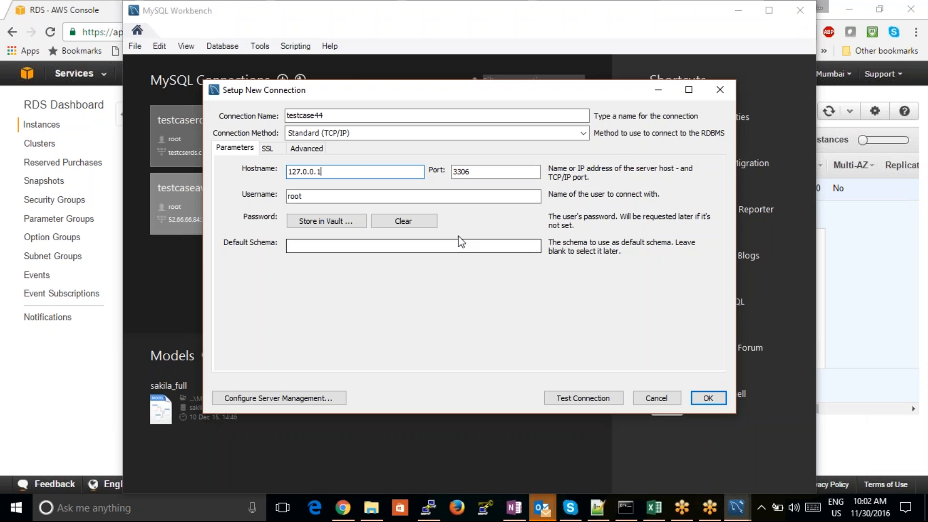
double_click(356, 169)
key("ctrl+v")
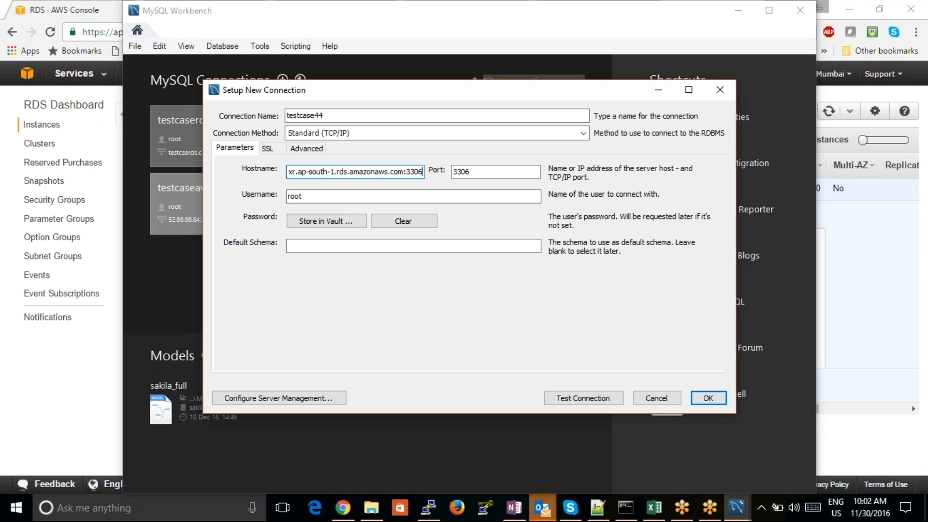
key("BackSpace")
key("BackSpace")
key("BackSpace")
key("BackSpace")
key("BackSpace")
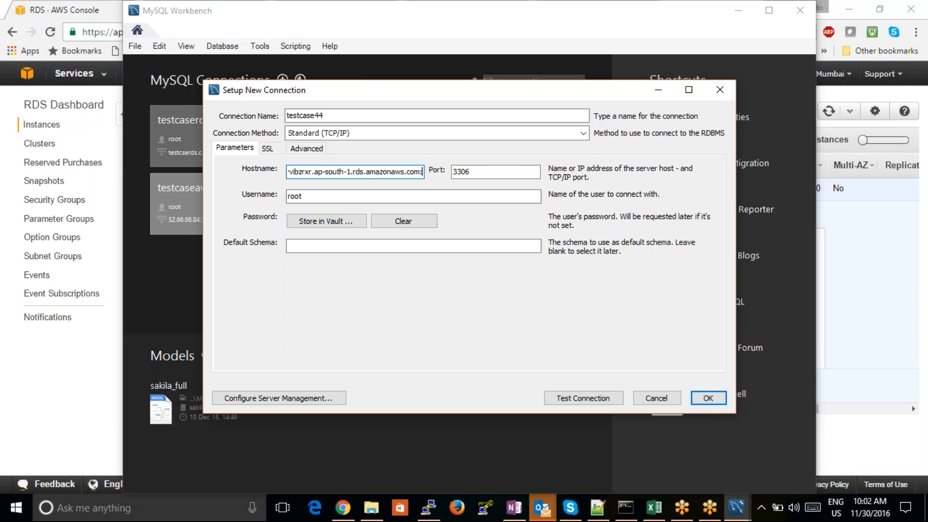
- Store the root user's database password in the vault for the testcase44 connection
left_click(326, 197)
left_click(328, 221)
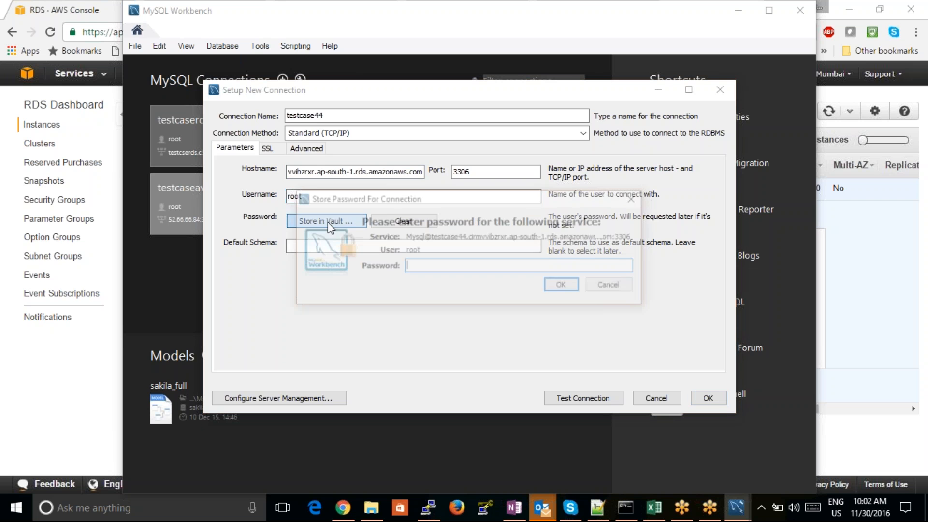
type("*")
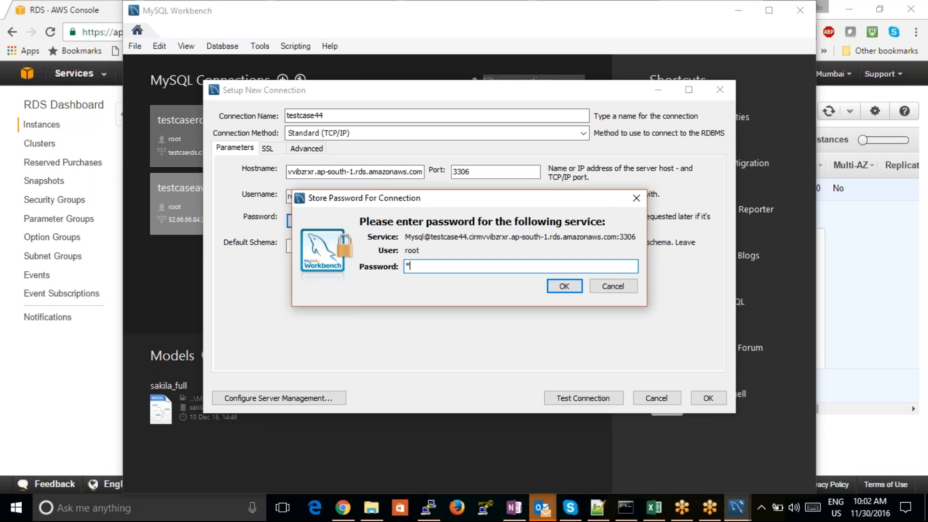
type("*******")
left_click(556, 285)
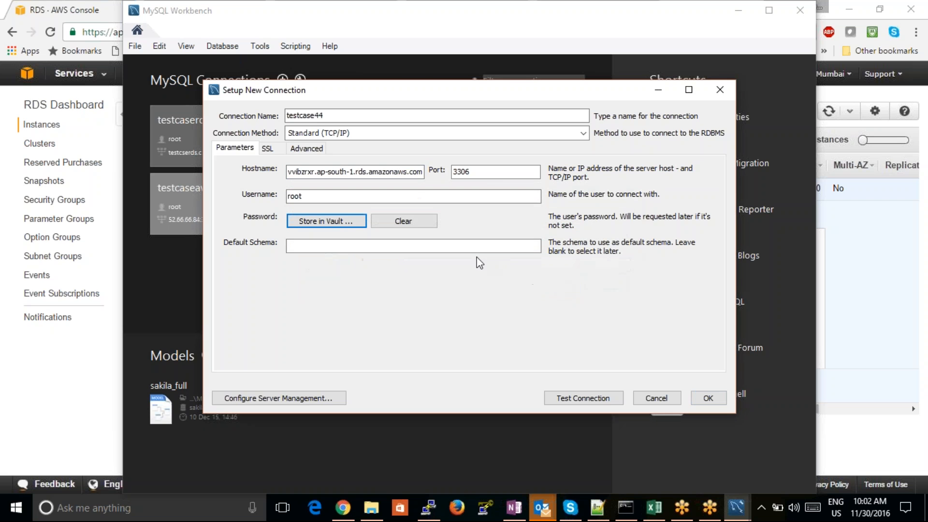
- Test the testcase44 connection with the entered parameters, dismiss the test report, and save the new connection
left_click(569, 401)
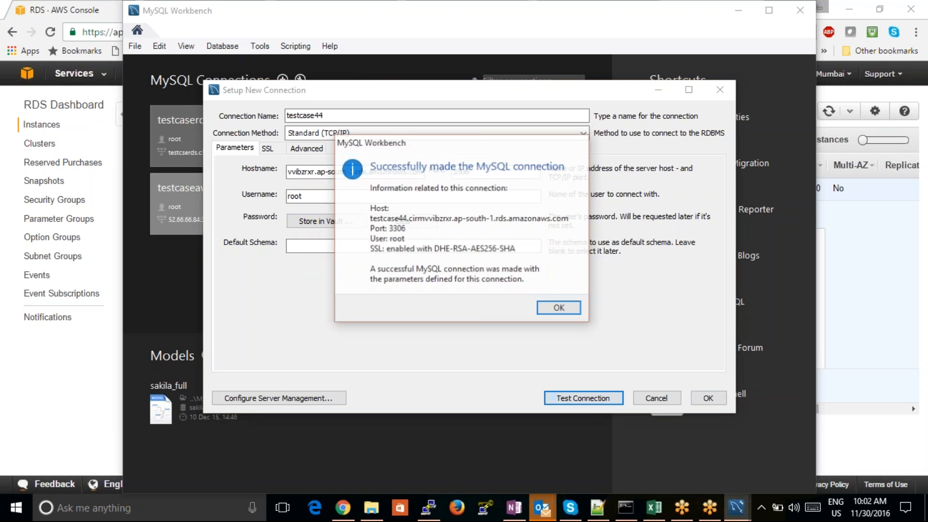
left_click(558, 307)
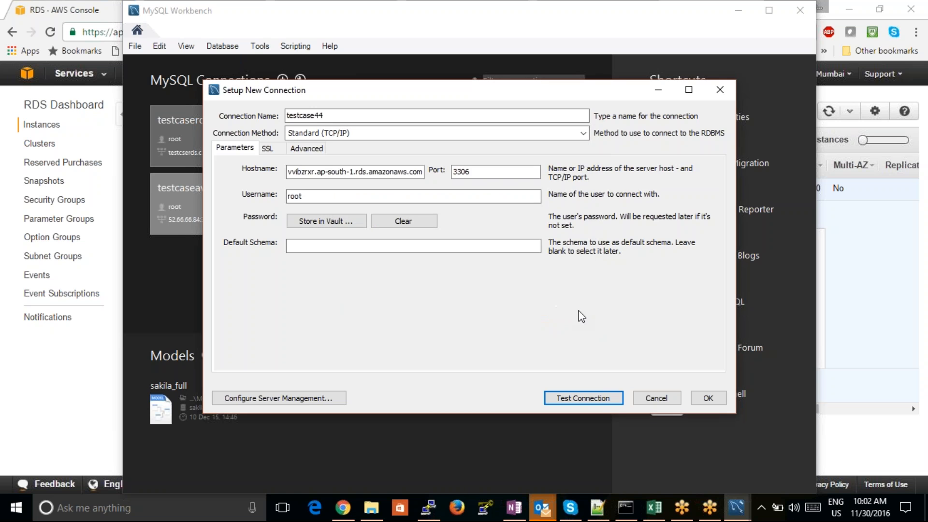
left_click(713, 400)
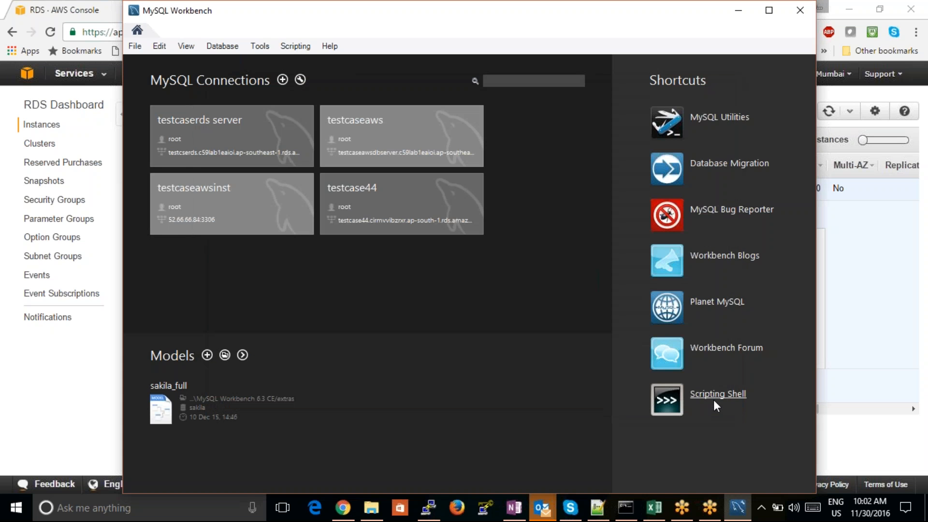
- Open the testcase44 connection and look through its schema, server status, data export, data import, and users and privileges pages
left_click(403, 218)
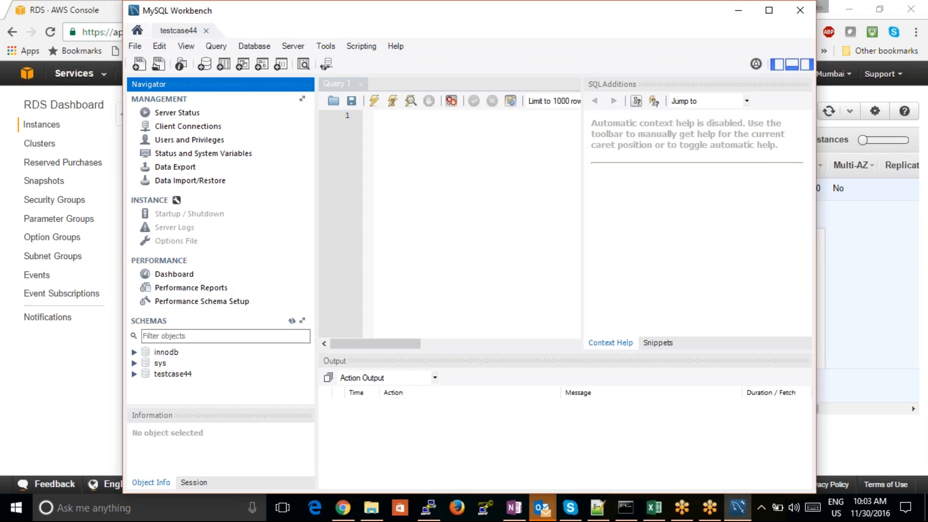
left_click(170, 374)
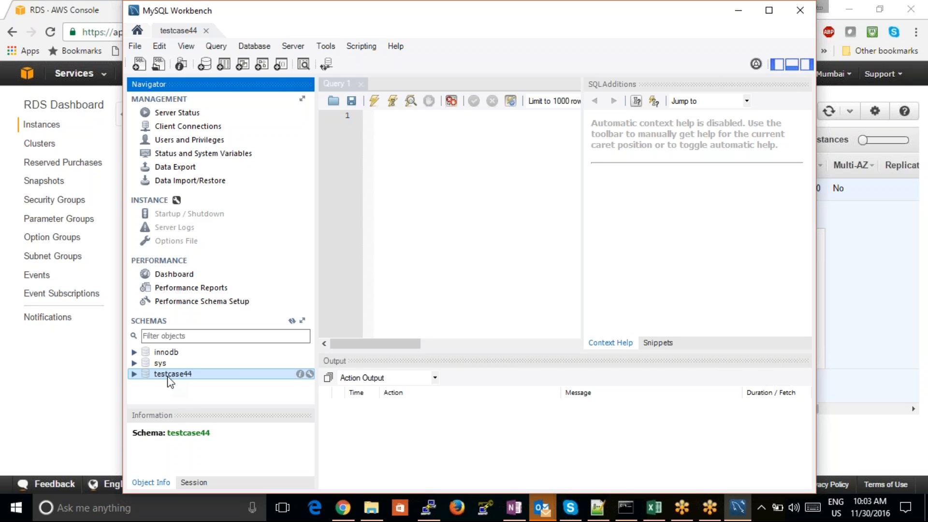
left_click(180, 114)
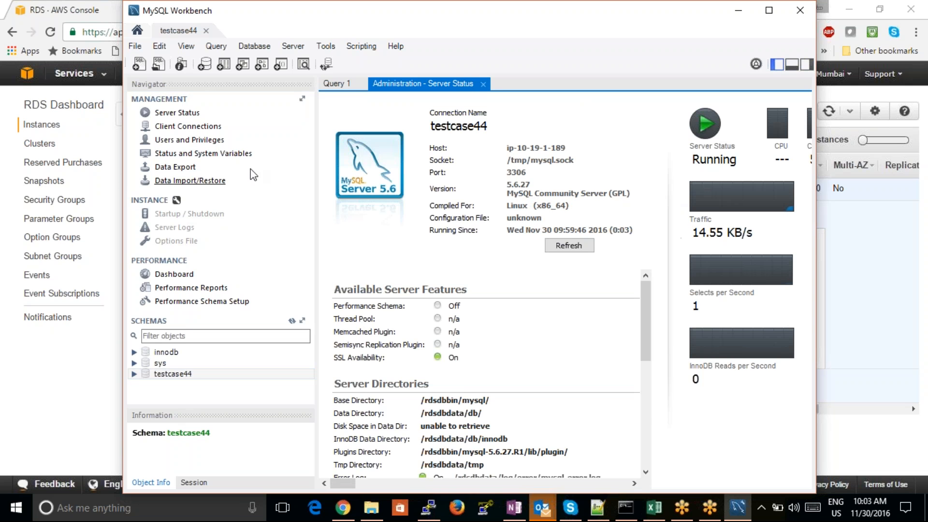
left_click(180, 168)
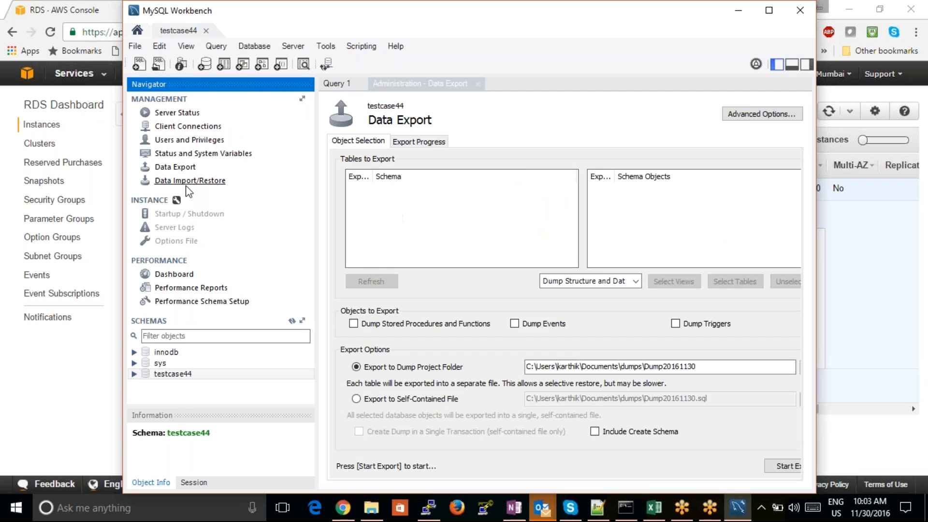
left_click(186, 185)
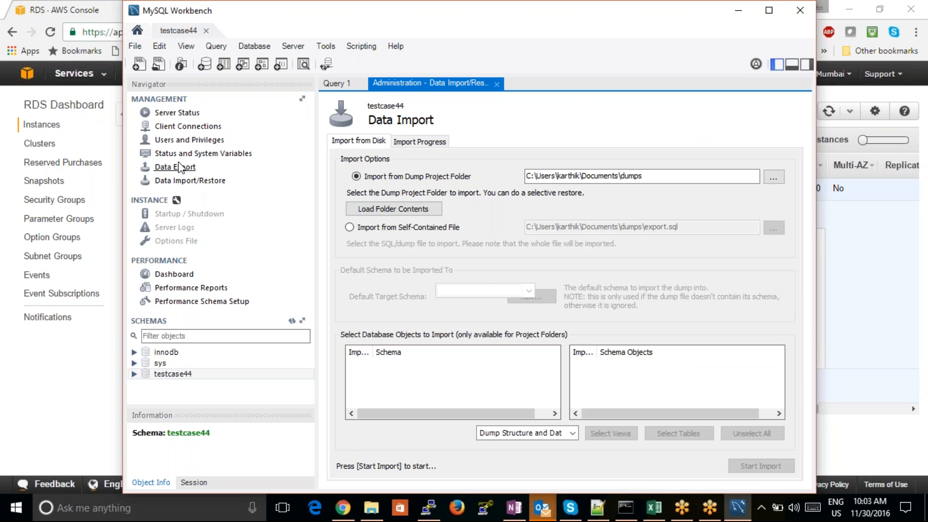
left_click(177, 143)
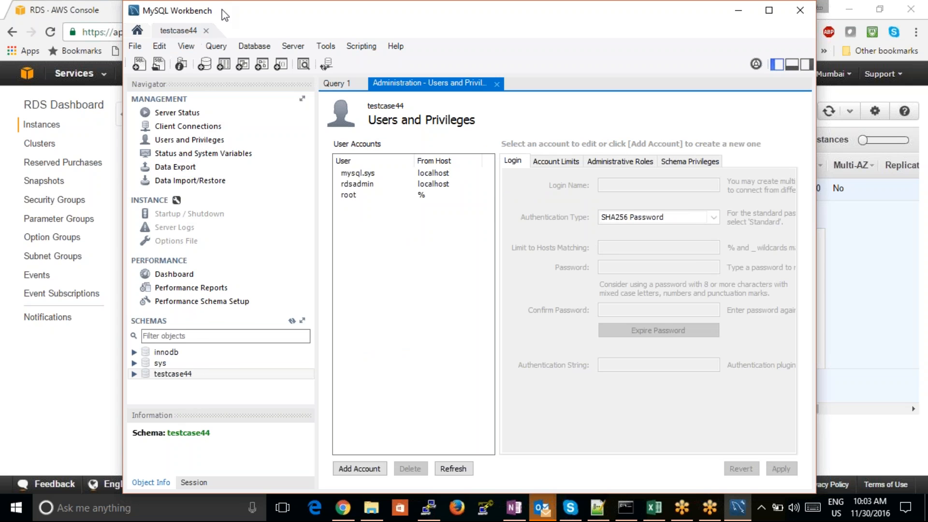
- Minimize the MySQL Workbench window and return to the testcase44 instance in the RDS console
left_click_drag(221, 14, 207, 14)
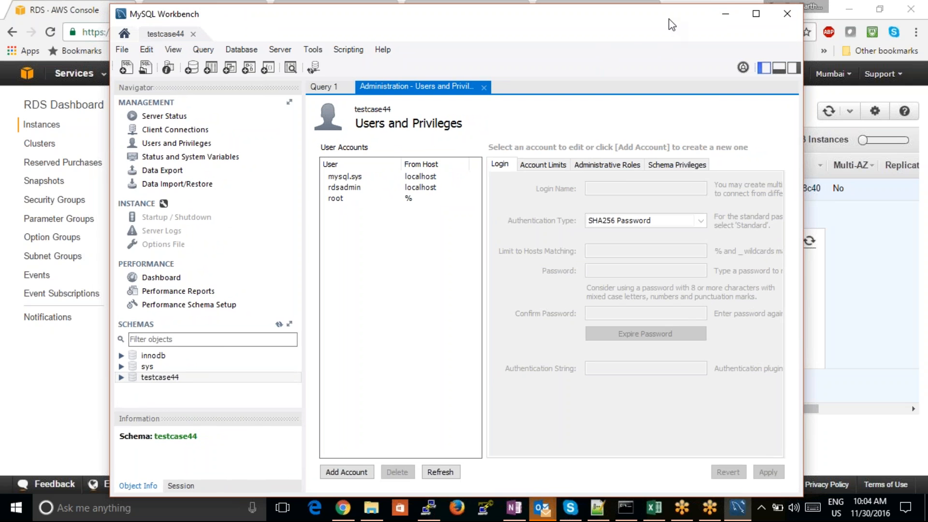
left_click_drag(669, 19, 608, 94)
left_click(663, 95)
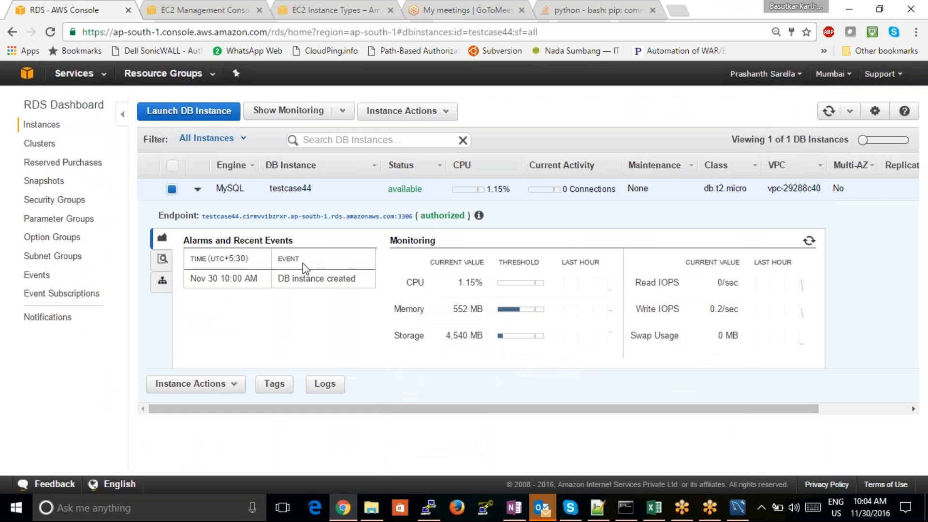
left_click_drag(286, 262, 277, 264)
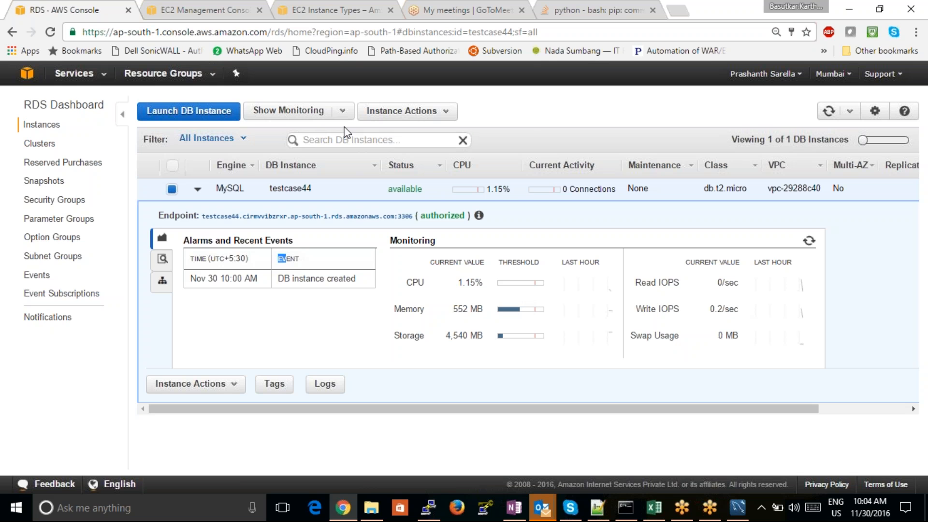
- Delete the testcase44 DB instance without creating a final snapshot, acknowledging that automated backups will no longer be available
left_click(420, 112)
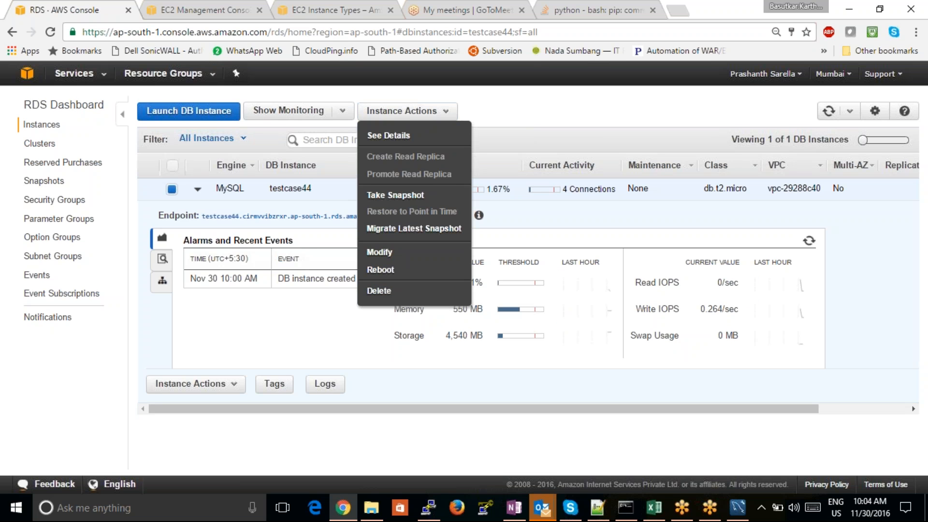
double_click(390, 292)
left_click(378, 290)
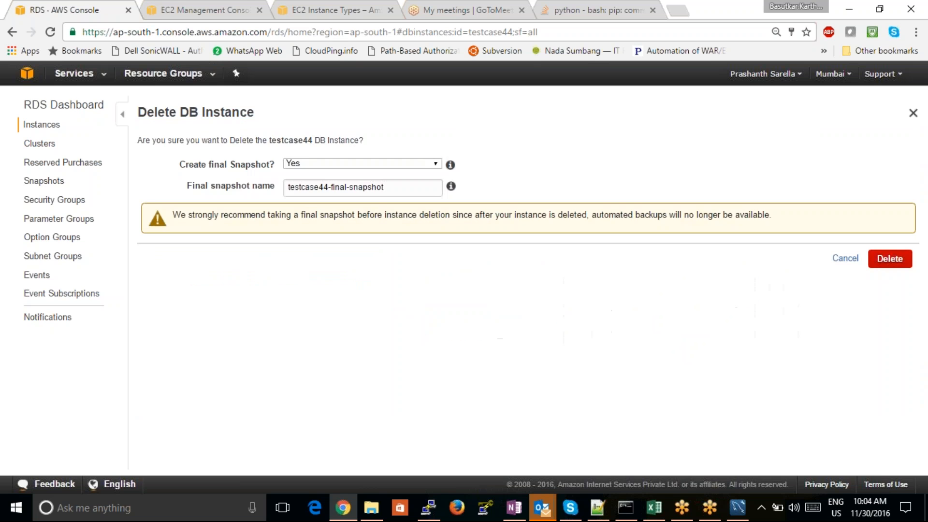
left_click(424, 161)
left_click(418, 184)
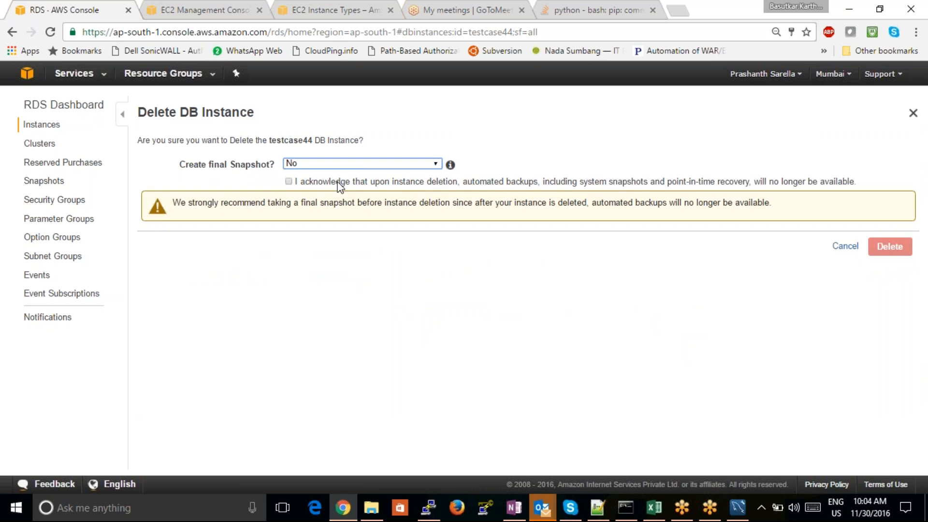
left_click(289, 182)
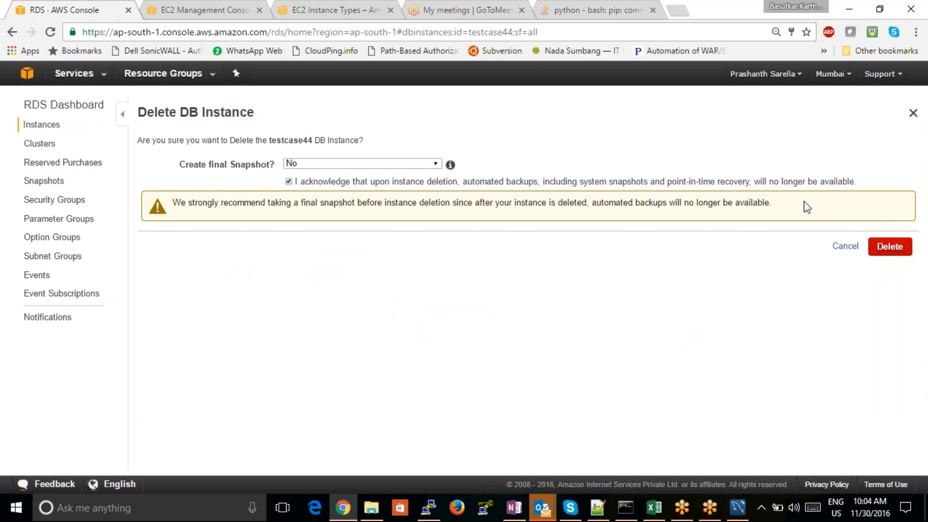
left_click(888, 246)
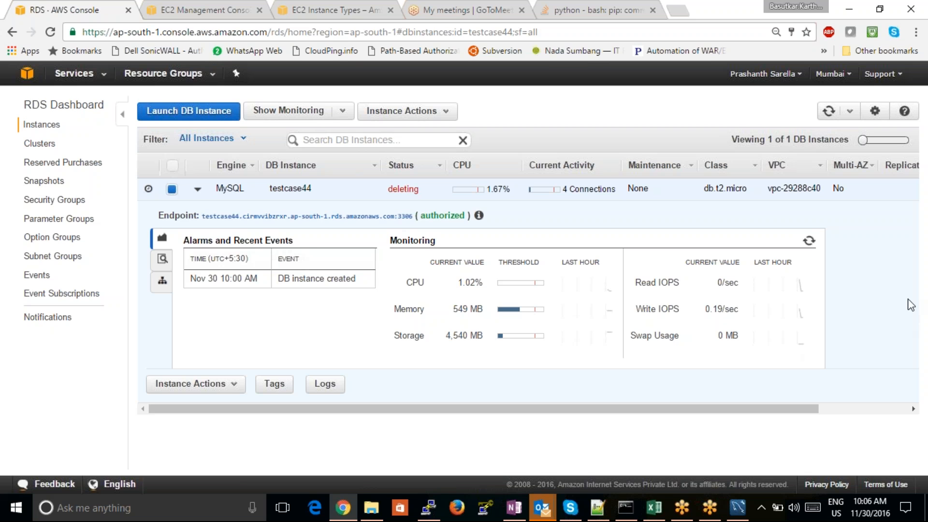
left_click(923, 29)
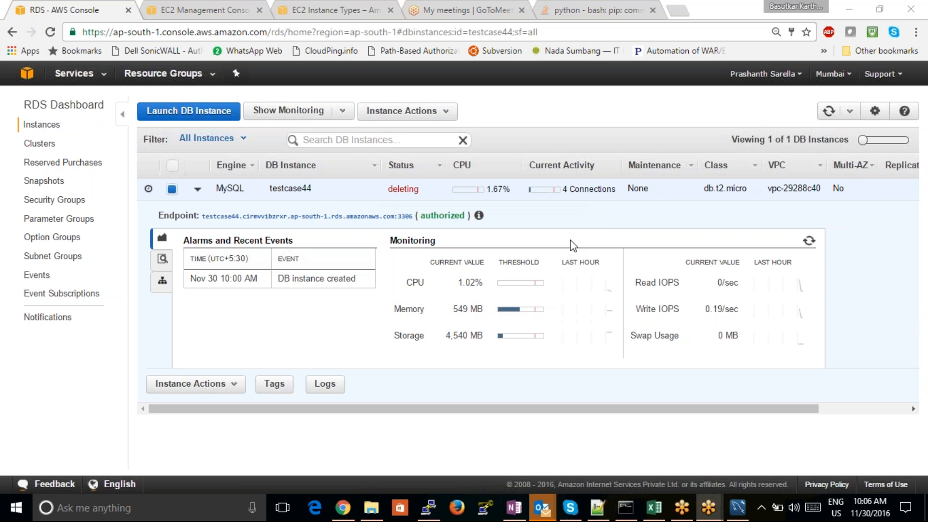